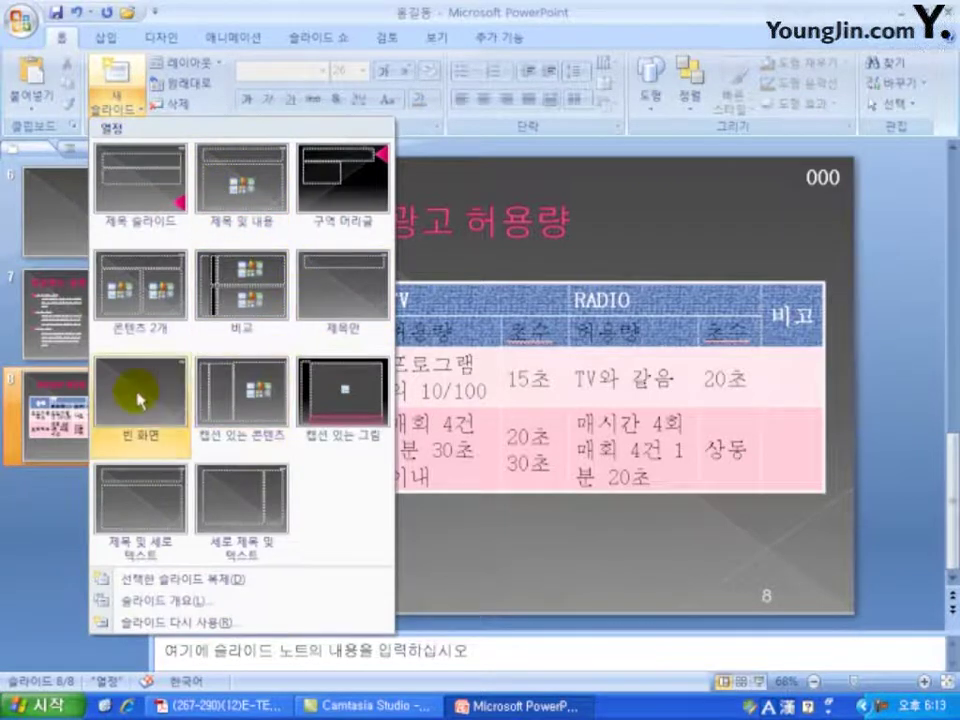
- Add a blank-layout slide after slide 8 and draw a wide rounded rectangle near its upper edge
{"action": "left_click", "coordinate": [138, 400]}
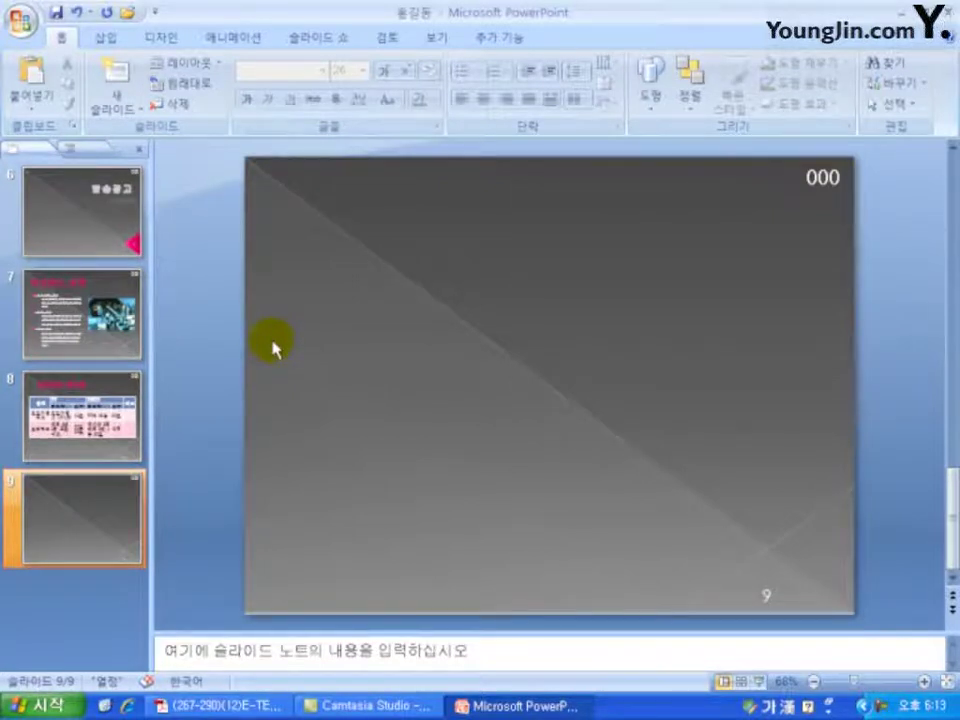
{"action": "left_click", "coordinate": [112, 38]}
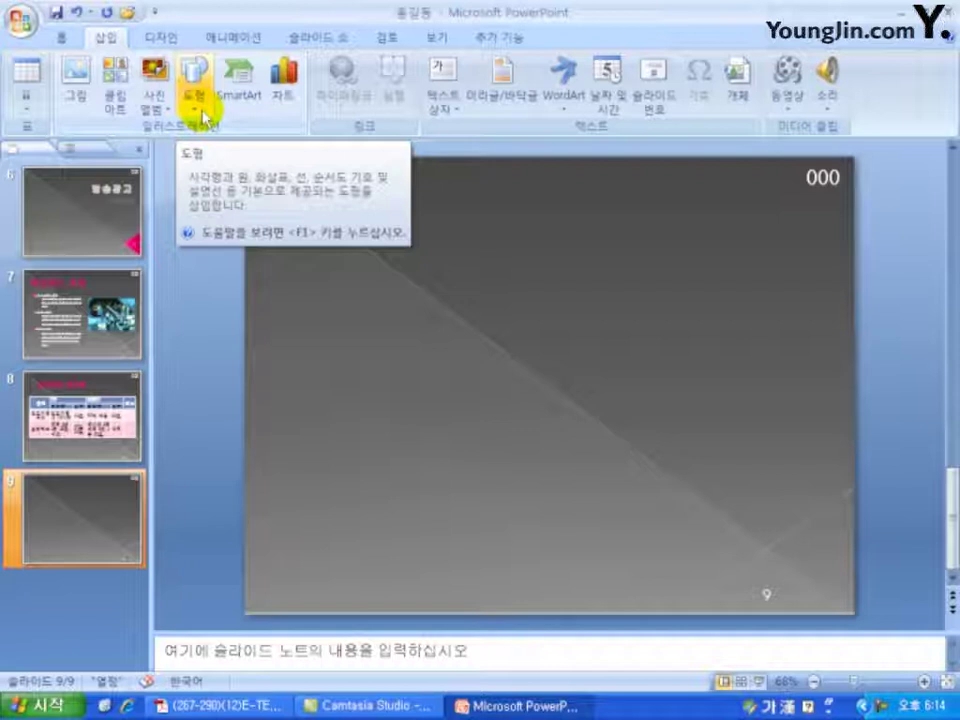
{"action": "left_click", "coordinate": [202, 116]}
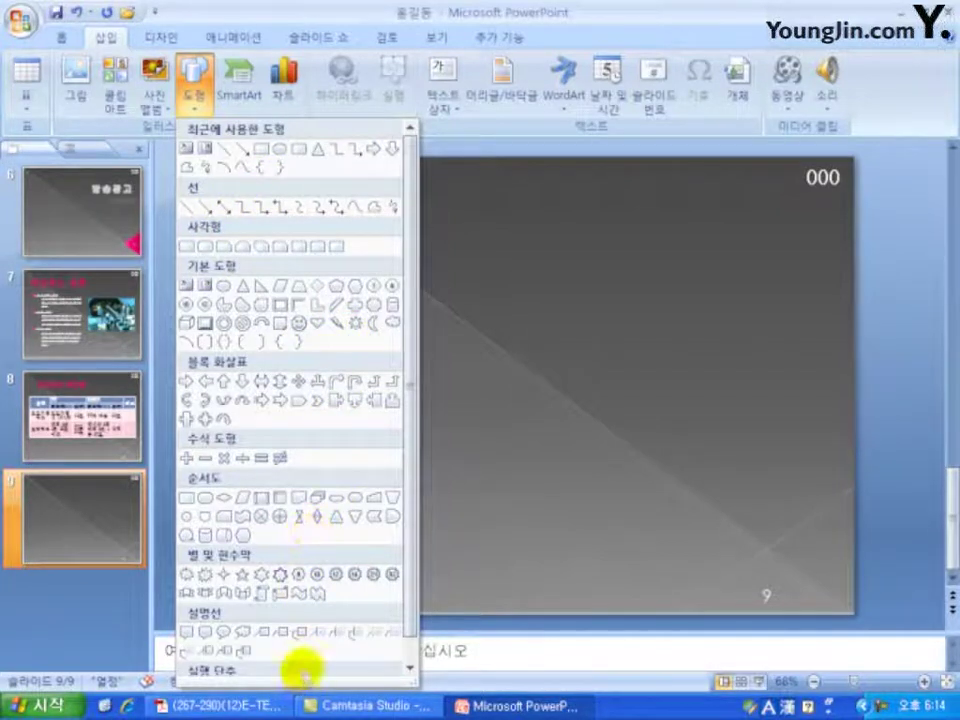
{"action": "left_click", "coordinate": [204, 253]}
{"action": "mouse_move", "coordinate": [371, 179]}
{"action": "left_mouse_down"}
{"action": "mouse_move", "coordinate": [681, 255]}
{"action": "mouse_move", "coordinate": [741, 255]}
{"action": "left_mouse_up"}
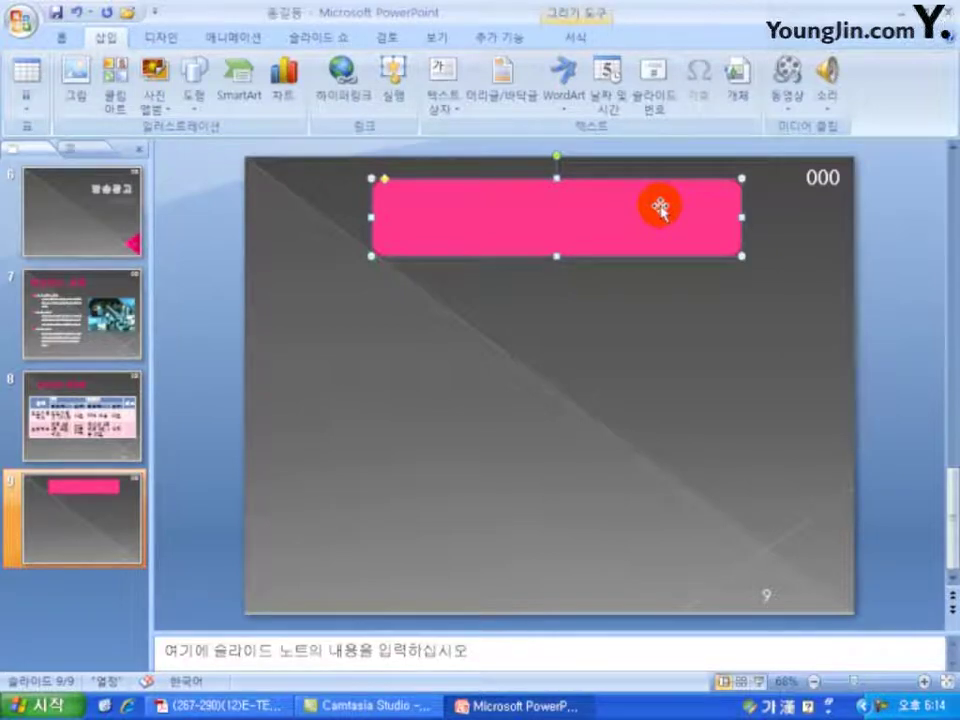
- Enter "광고주 광고비 현황" in the rounded rectangle and reduce the shape's height slightly from its lower edge
{"action": "type", "text": "광고주"}
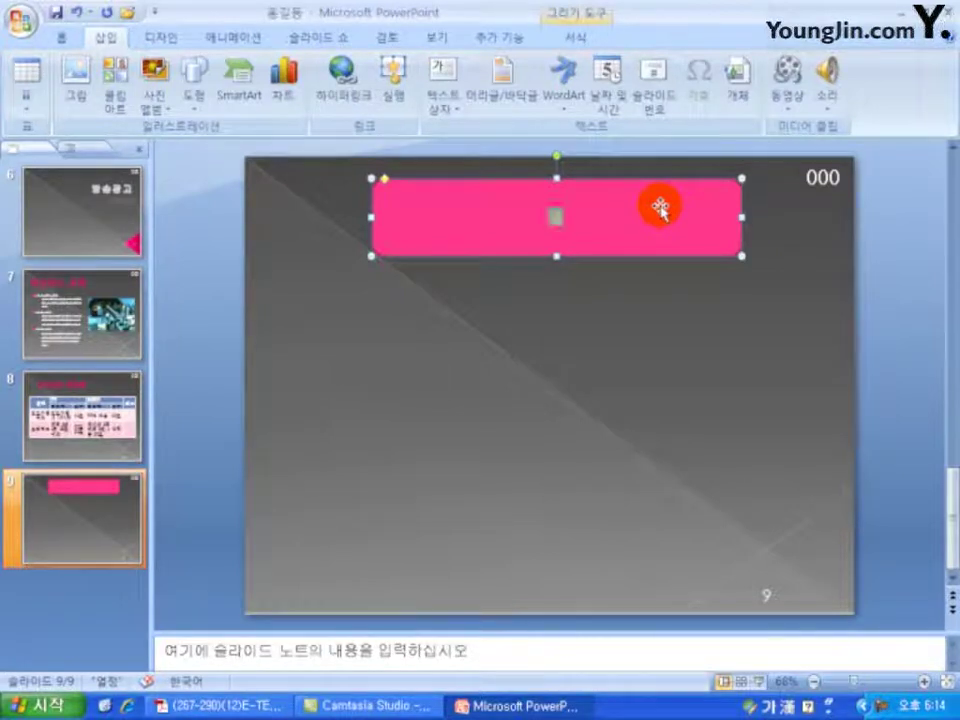
{"action": "type", "text": " 광고비 현황"}
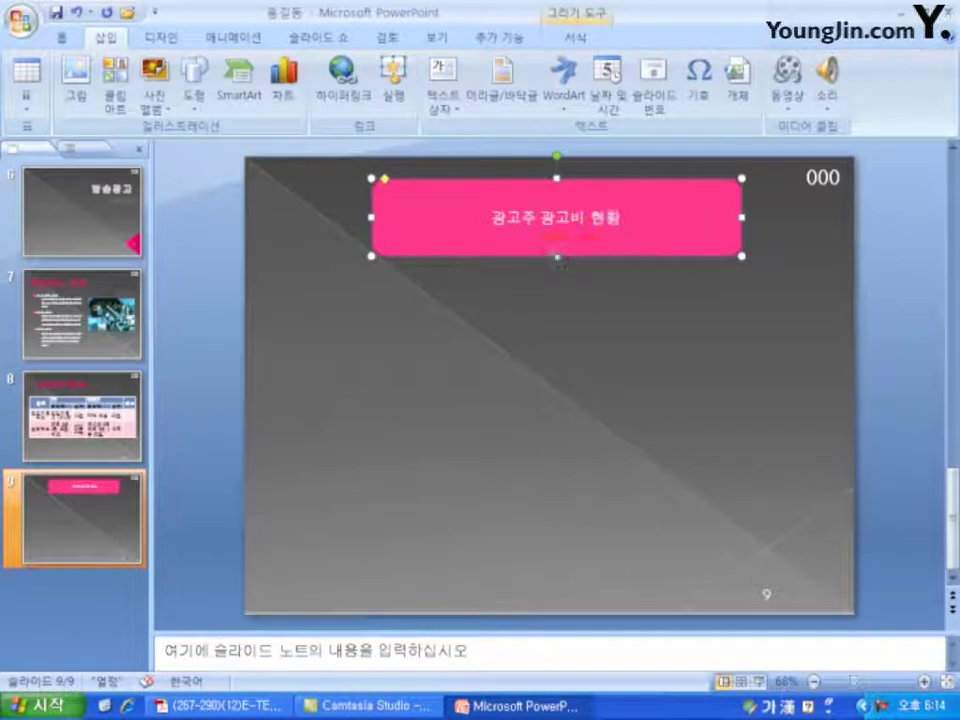
{"action": "left_click", "coordinate": [556, 254]}
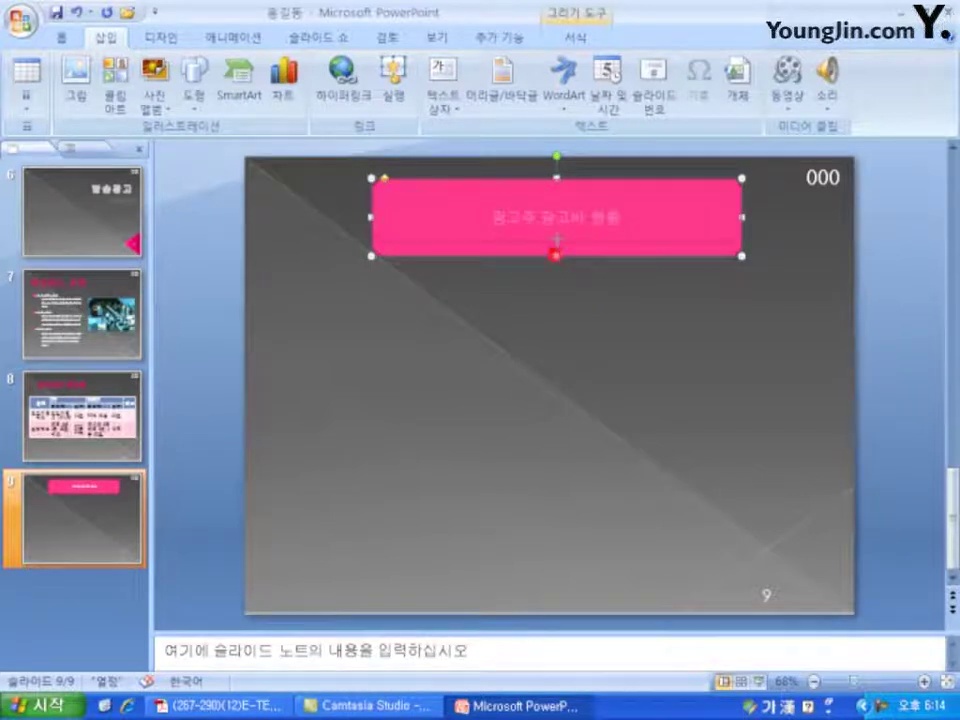
{"action": "left_click_drag", "start_coordinate": [557, 240], "coordinate": [557, 239]}
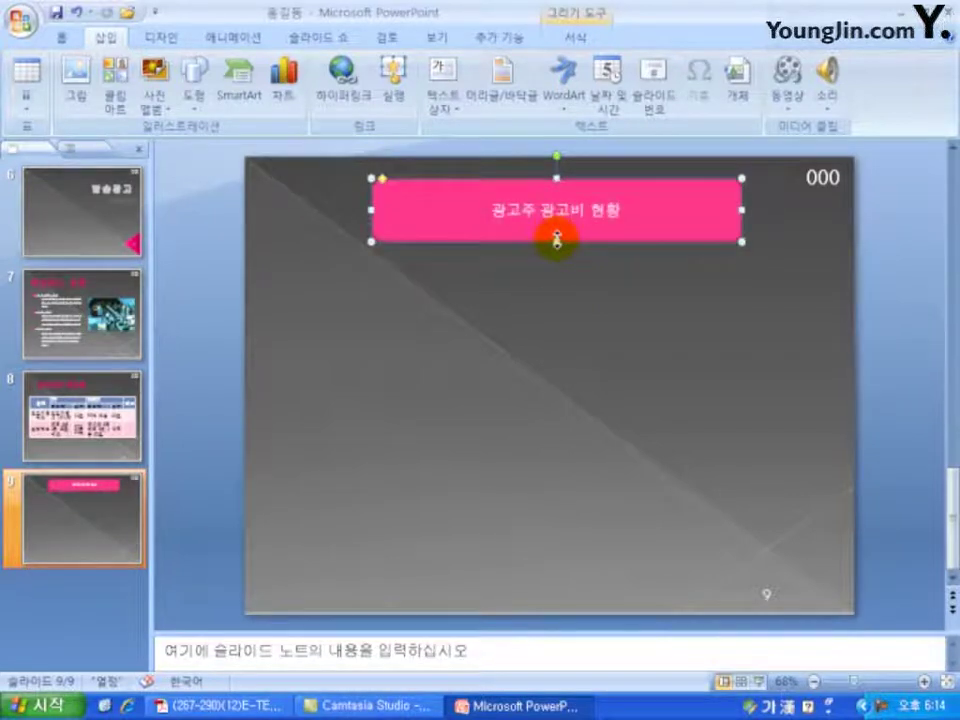
- Fill the rounded title rectangle with the purple preset texture
{"action": "right_click", "coordinate": [495, 232]}
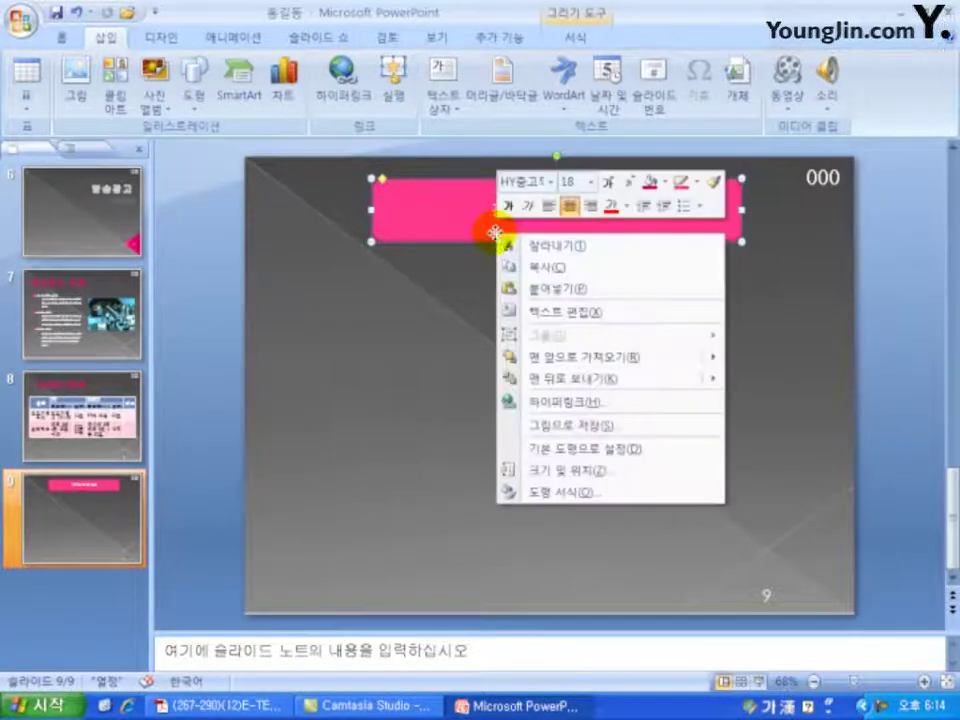
{"action": "left_click", "coordinate": [615, 495]}
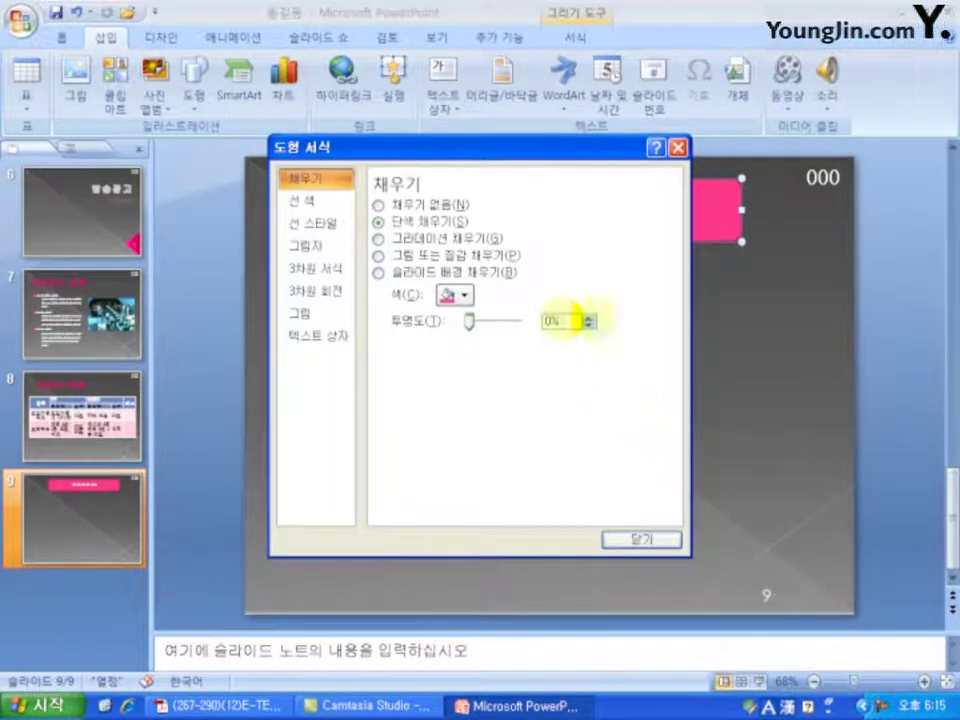
{"action": "left_click_drag", "start_coordinate": [500, 155], "coordinate": [593, 152]}
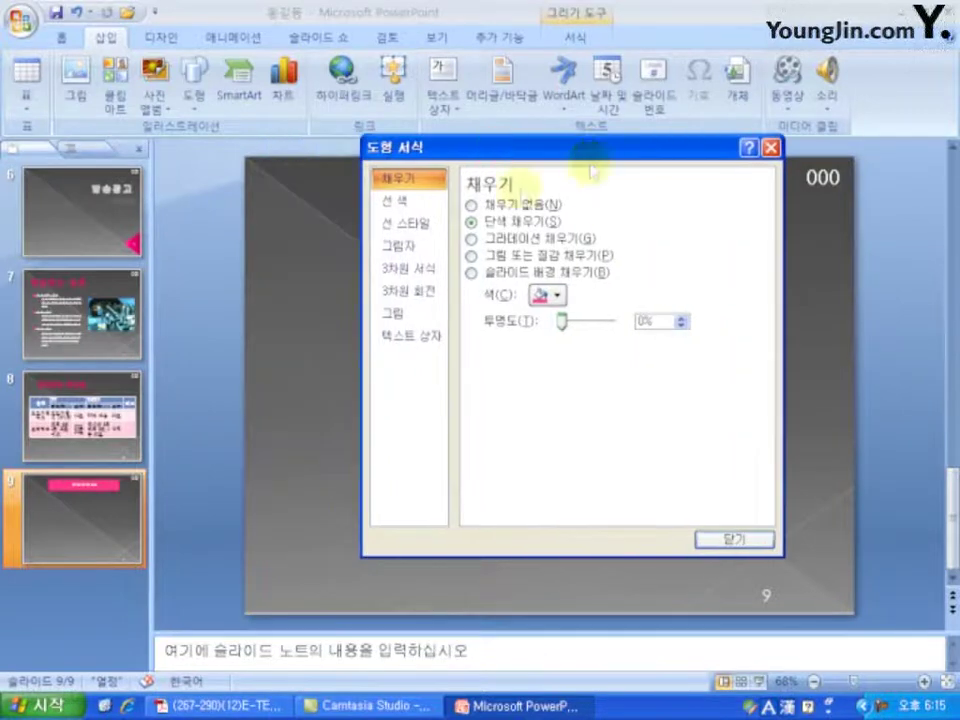
{"action": "left_click", "coordinate": [511, 262]}
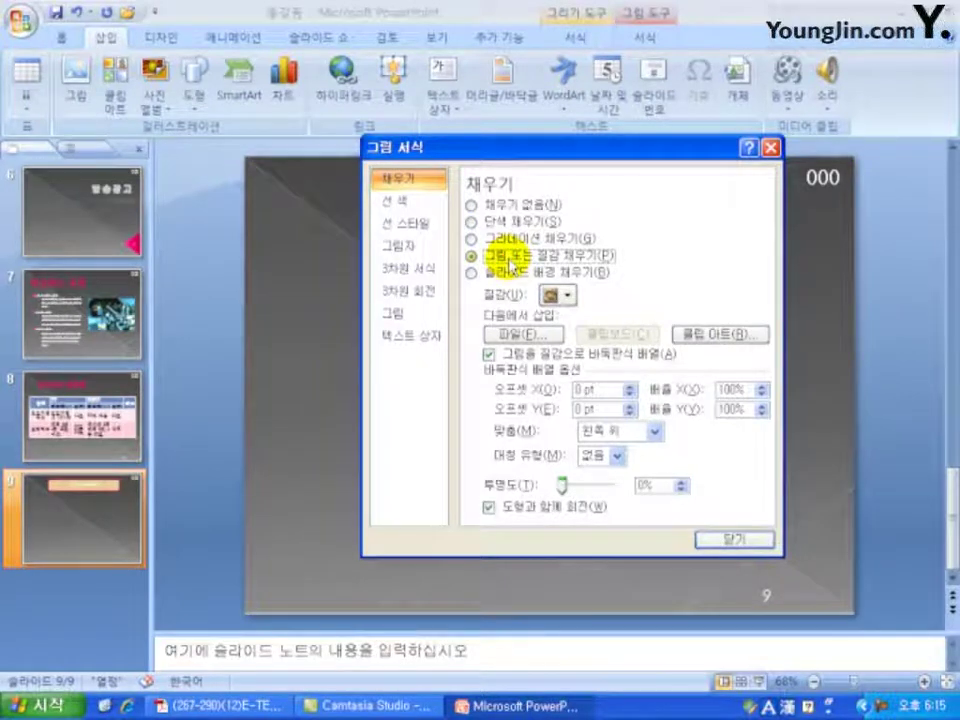
{"action": "left_click", "coordinate": [565, 296]}
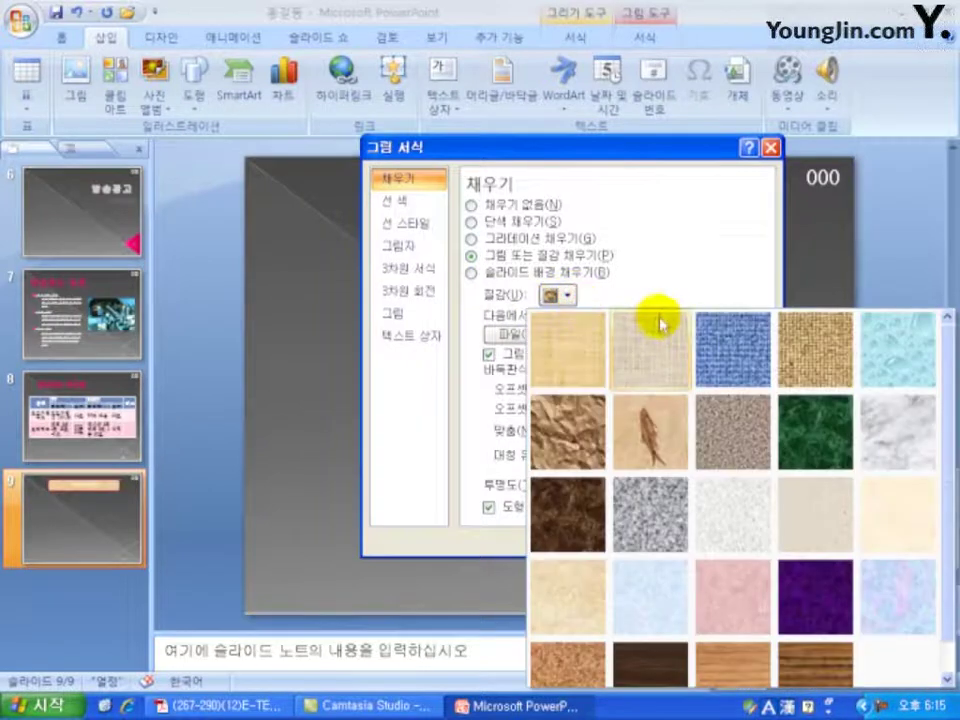
{"action": "left_click", "coordinate": [813, 610]}
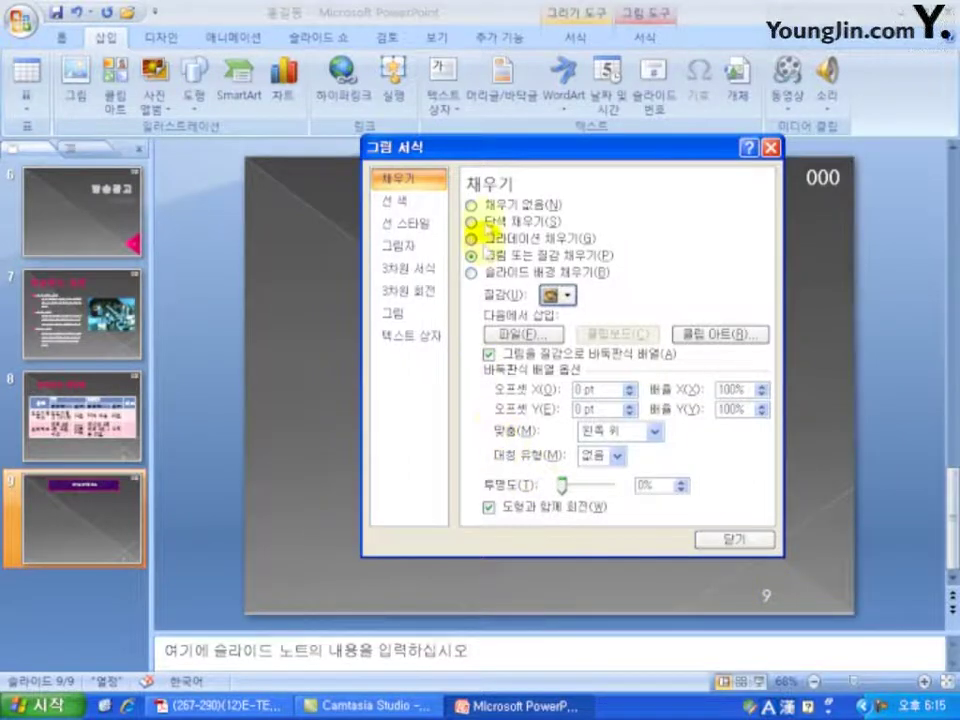
{"action": "left_click_drag", "start_coordinate": [501, 146], "coordinate": [630, 152]}
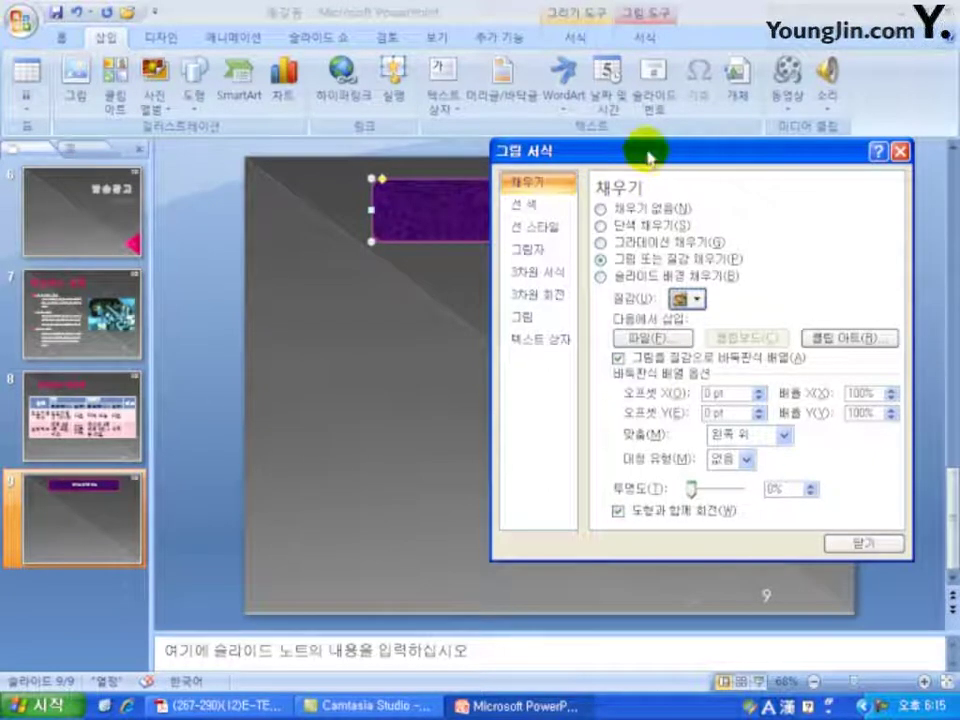
{"action": "left_click_drag", "start_coordinate": [648, 155], "coordinate": [530, 137]}
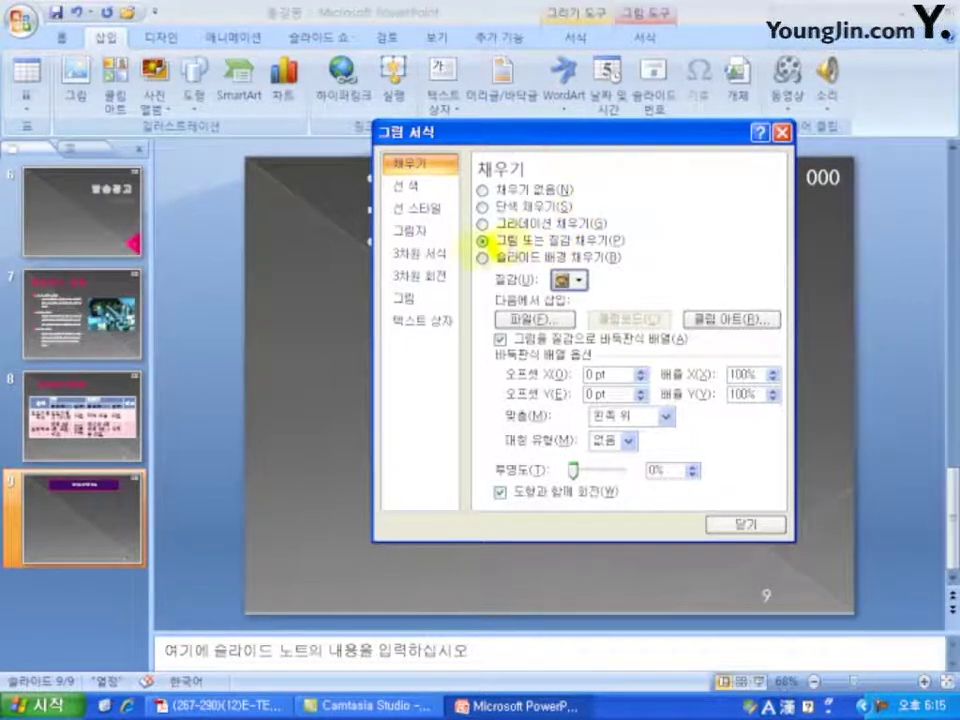
- Apply the outer shadow preset that is offset straight upward to the title rectangle
{"action": "left_click", "coordinate": [420, 230]}
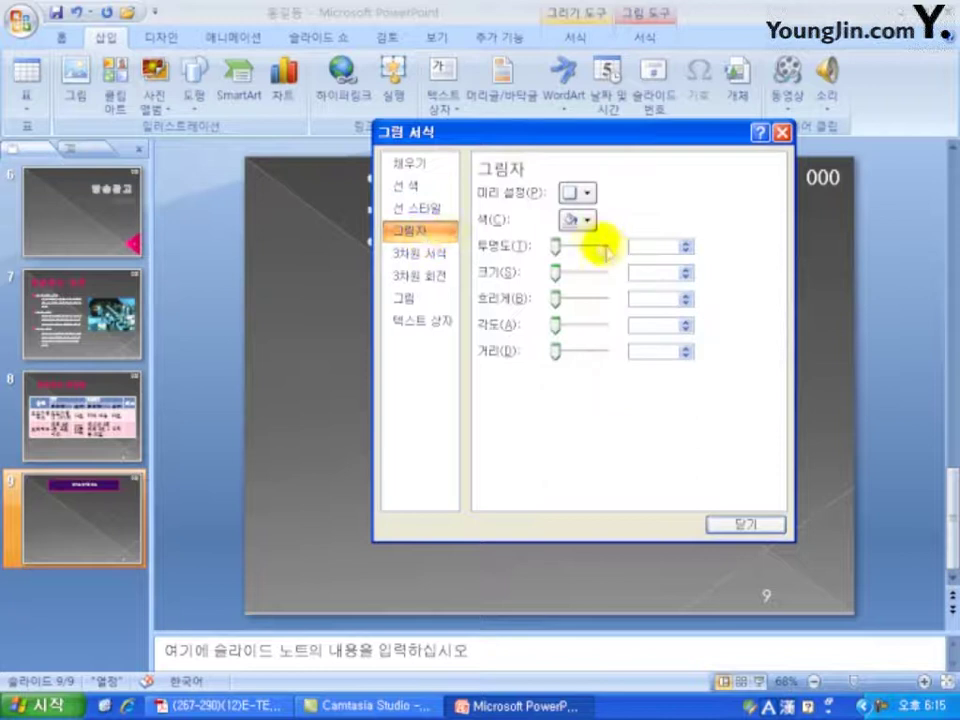
{"action": "left_click", "coordinate": [580, 193]}
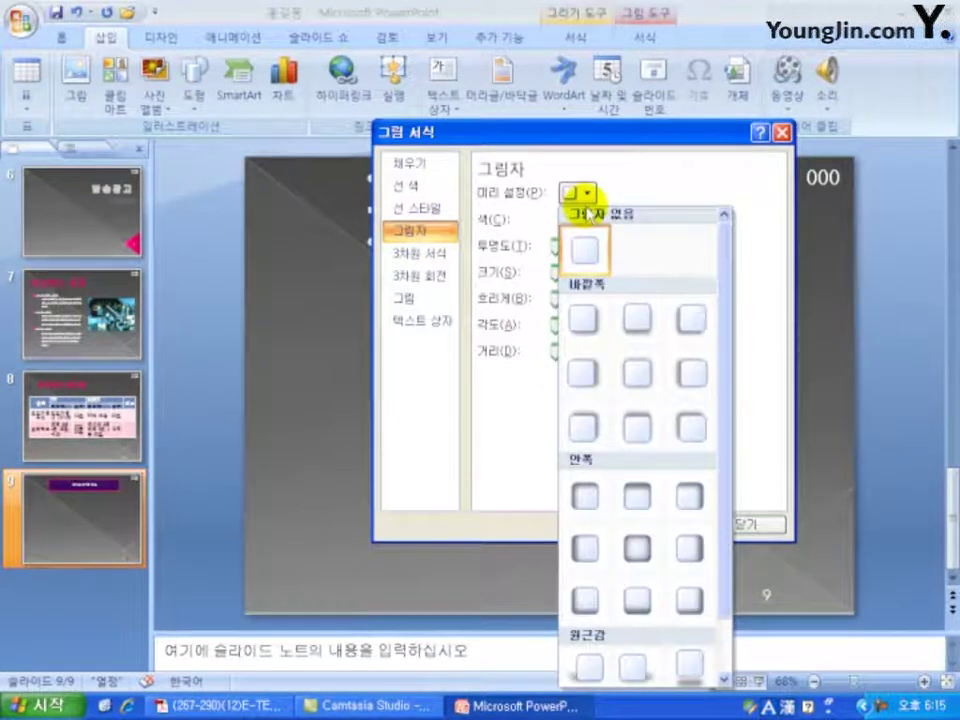
{"action": "left_click", "coordinate": [648, 430]}
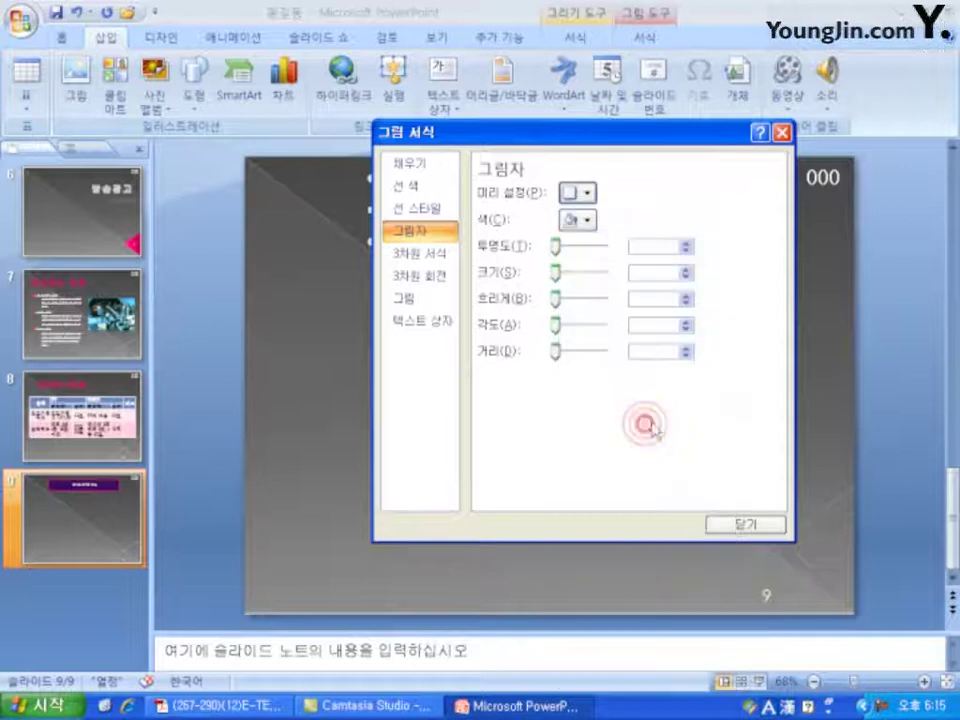
{"action": "left_click", "coordinate": [746, 525]}
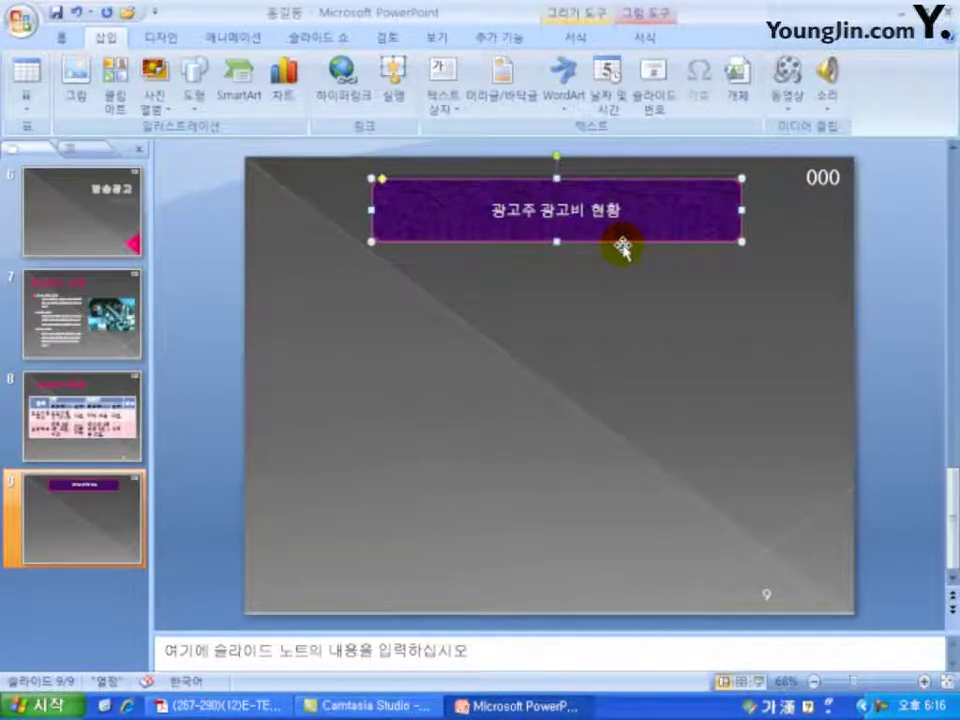
- Draw a large folded-corner shape below the title rectangle, widen it to the left and nudge it slightly left
{"action": "left_click", "coordinate": [198, 104]}
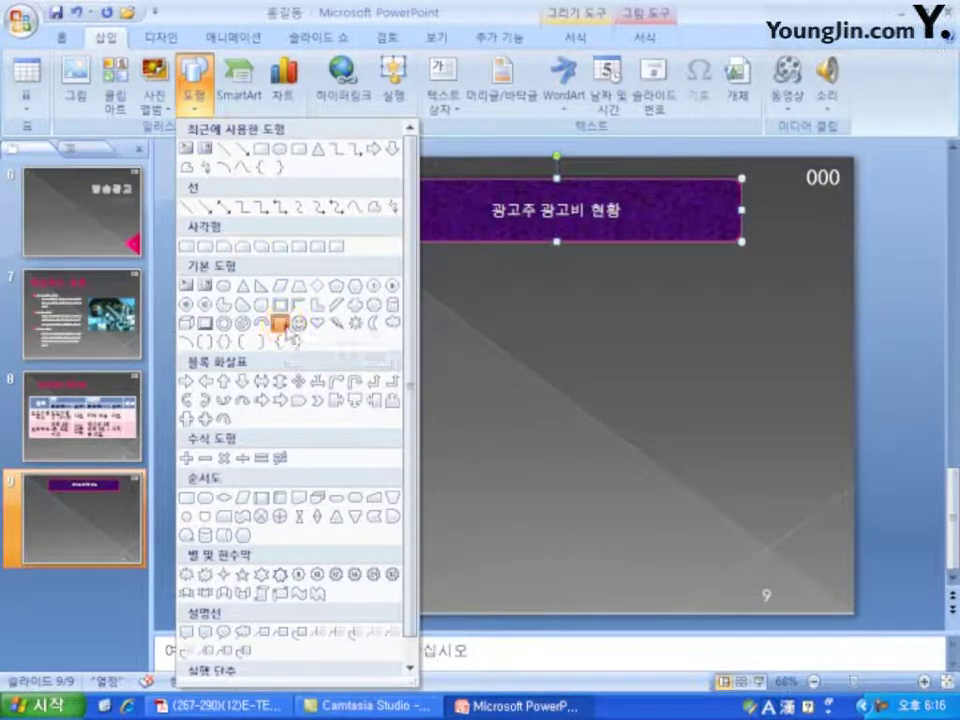
{"action": "left_click", "coordinate": [284, 323]}
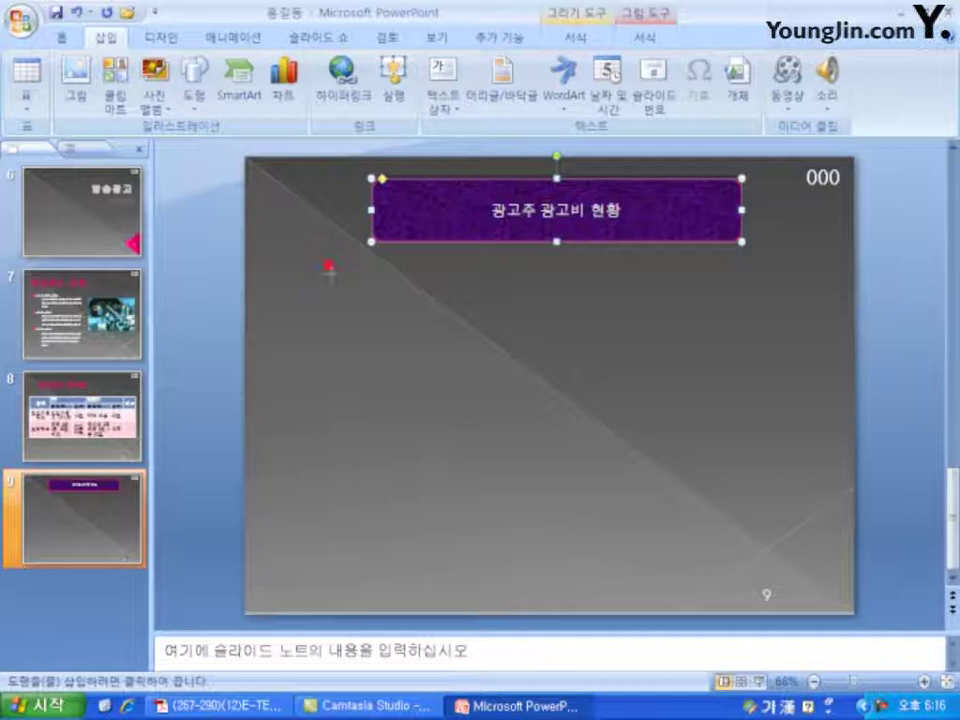
{"action": "left_click_drag", "start_coordinate": [330, 266], "coordinate": [821, 575]}
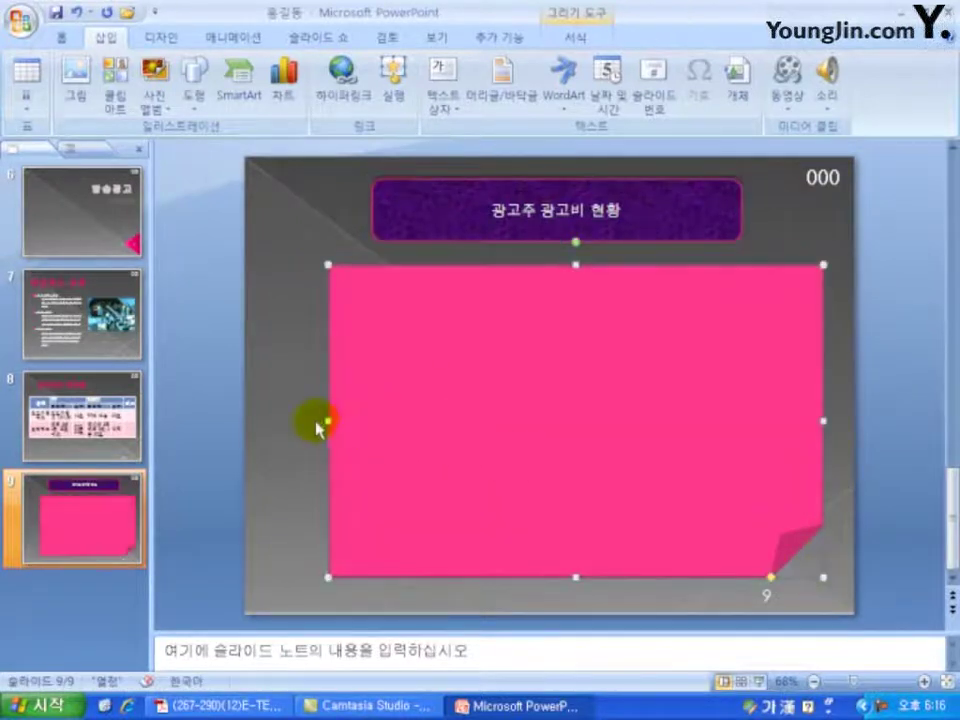
{"action": "left_click_drag", "start_coordinate": [328, 421], "coordinate": [298, 418]}
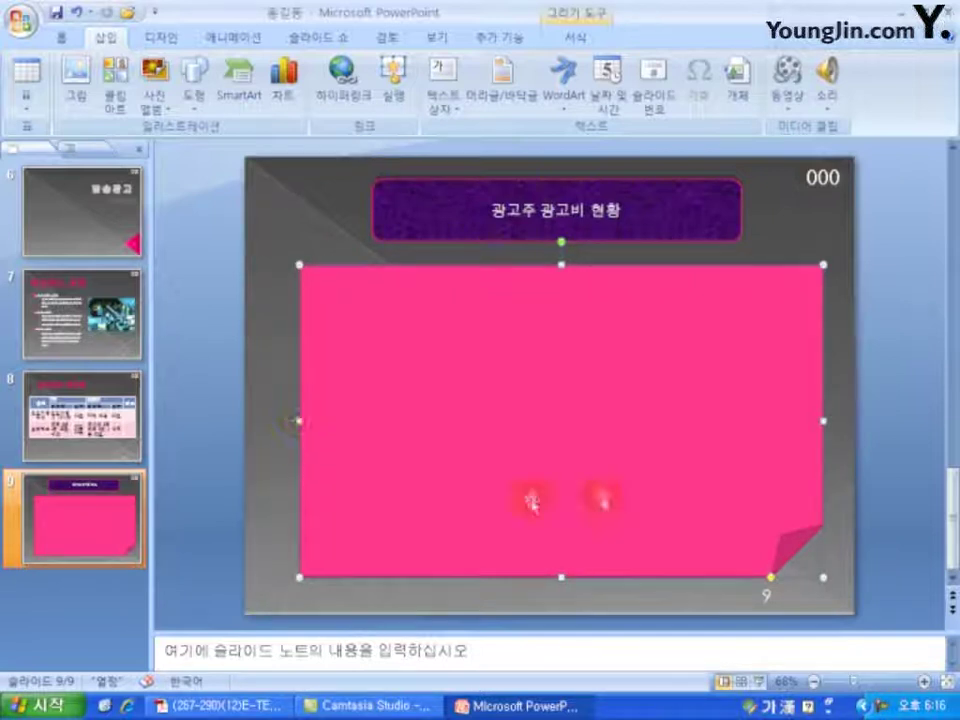
{"action": "left_click", "coordinate": [596, 480]}
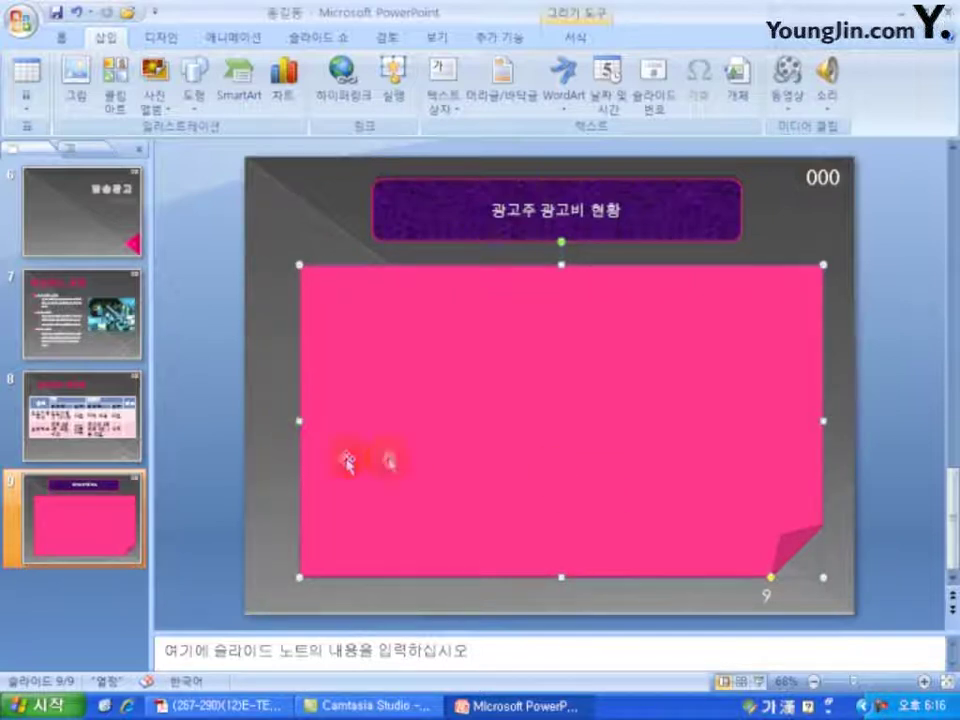
{"action": "key", "text": "Left"}
{"action": "key", "text": "Left"}
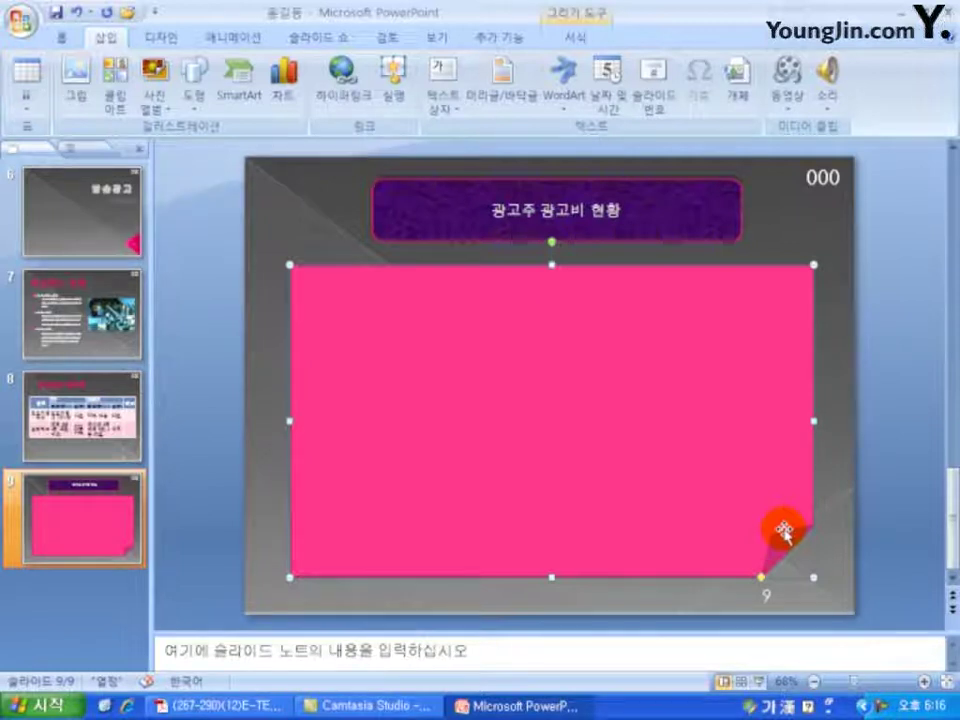
- Fill the folded-corner shape with the dark brown wood texture
{"action": "right_click", "coordinate": [479, 392]}
{"action": "left_click", "coordinate": [588, 652]}
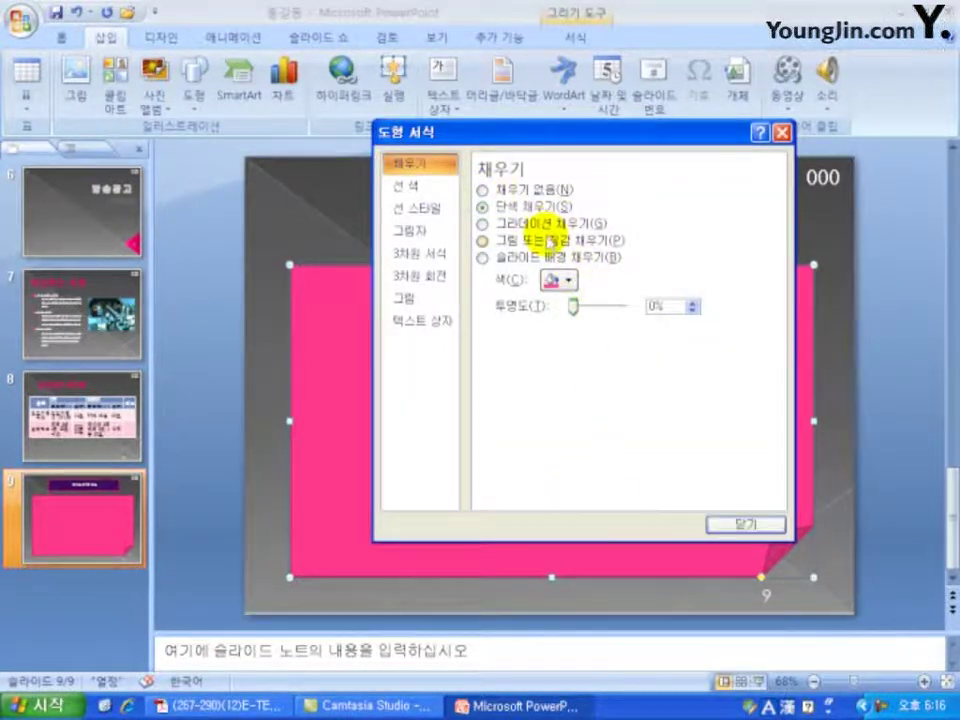
{"action": "left_click", "coordinate": [551, 240]}
{"action": "left_click", "coordinate": [574, 282]}
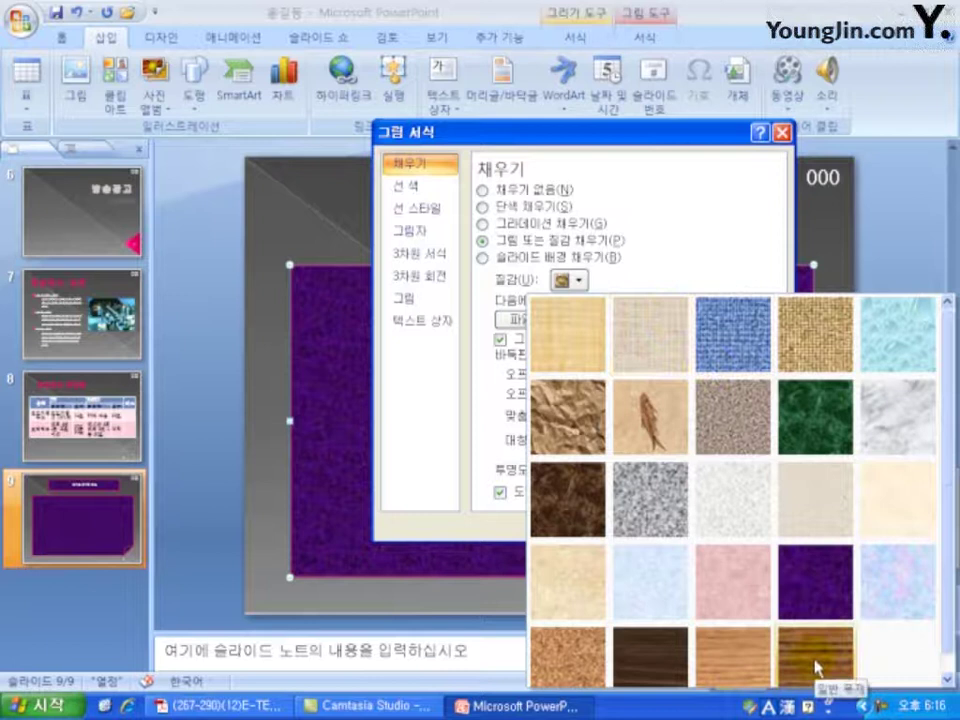
{"action": "left_click", "coordinate": [668, 668]}
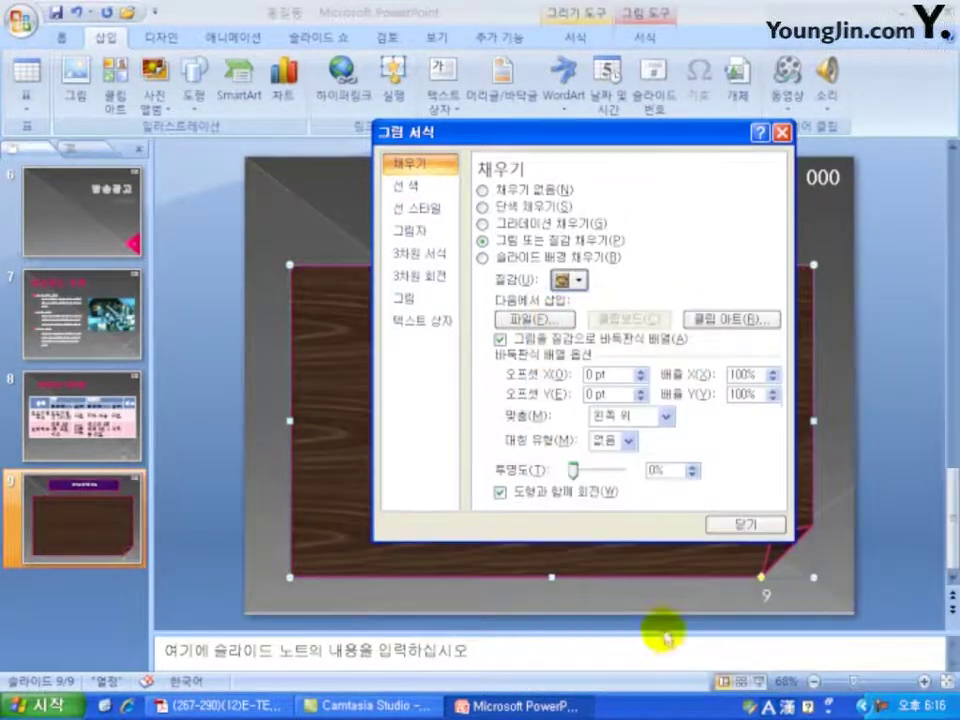
{"action": "left_click", "coordinate": [744, 523]}
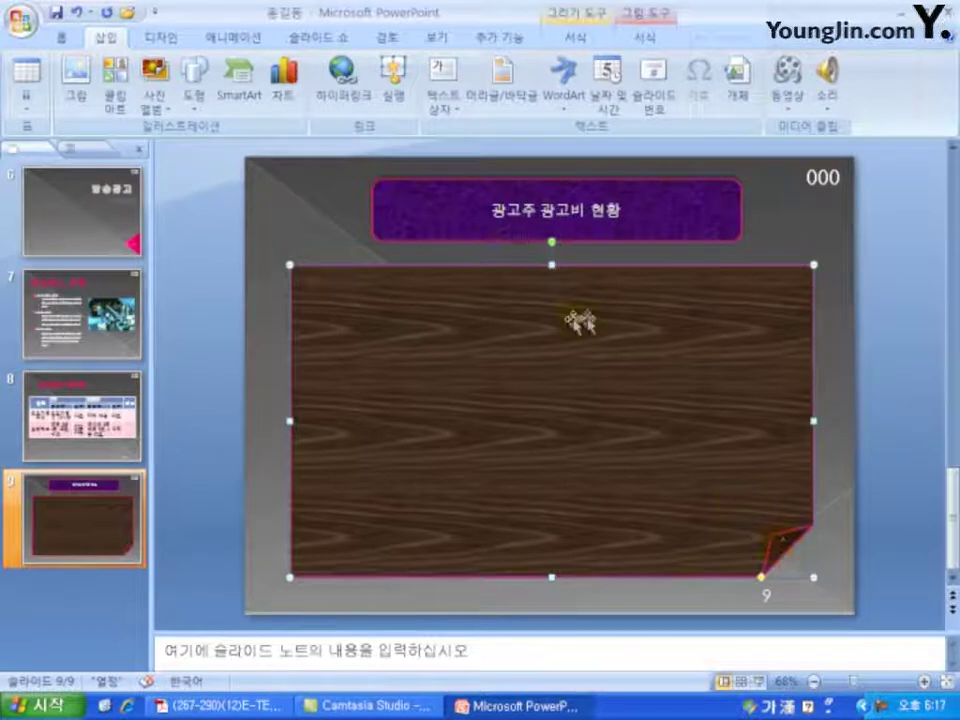
- Draw a straight horizontal line across the upper part of the wood-textured shape
{"action": "left_click", "coordinate": [195, 97]}
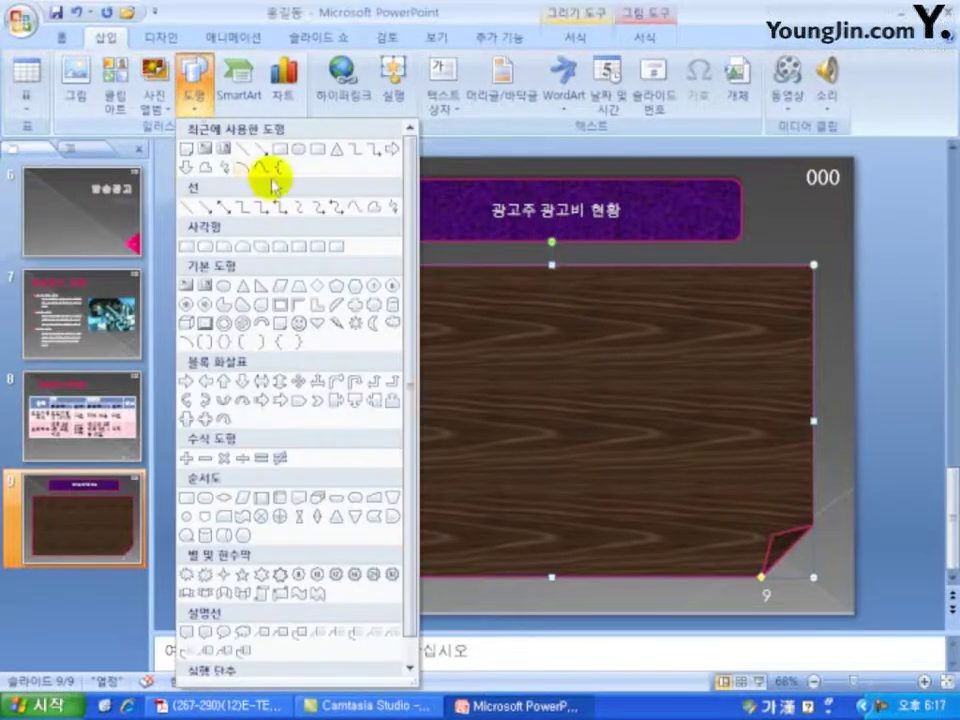
{"action": "left_click", "coordinate": [187, 207]}
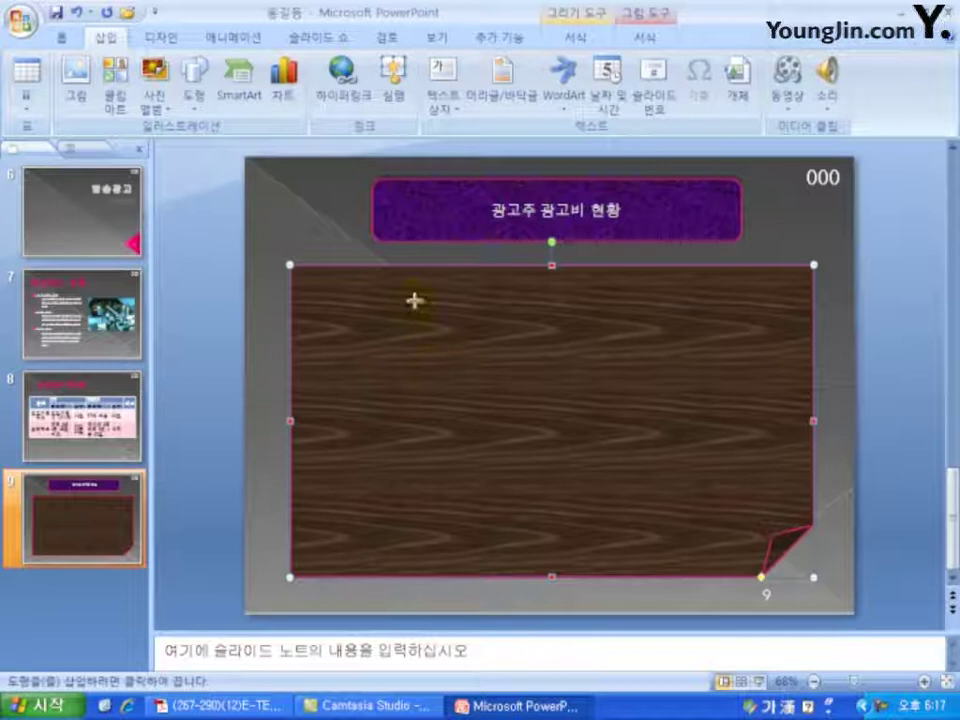
{"action": "left_click_drag", "start_coordinate": [414, 300], "coordinate": [741, 298]}
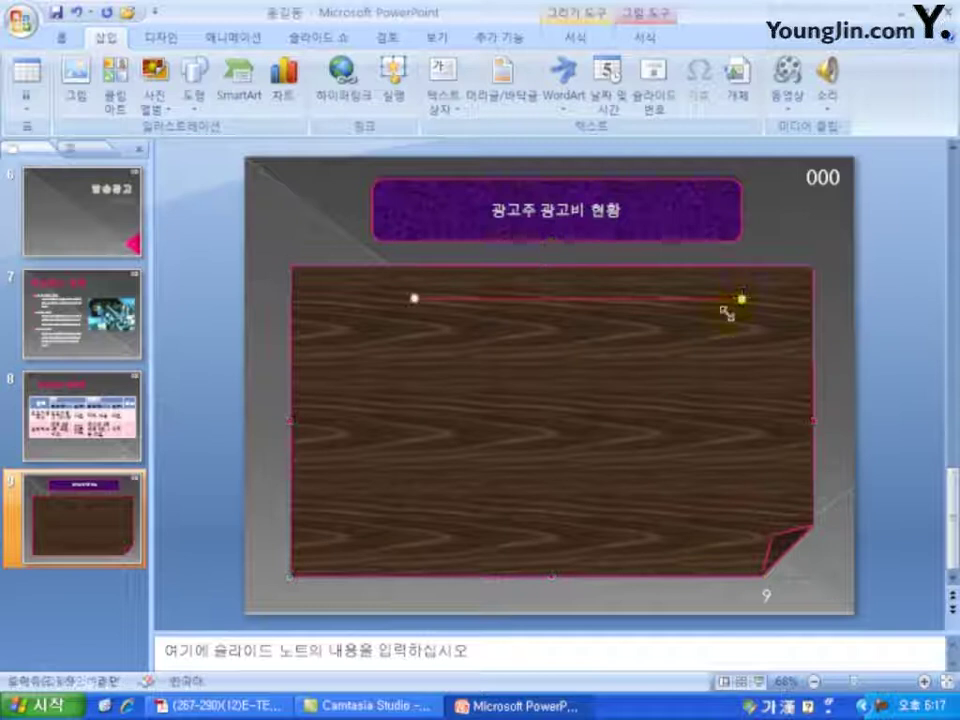
- Set the width of the horizontal line on the wood-textured panel to 4 pt
{"action": "right_click", "coordinate": [637, 300]}
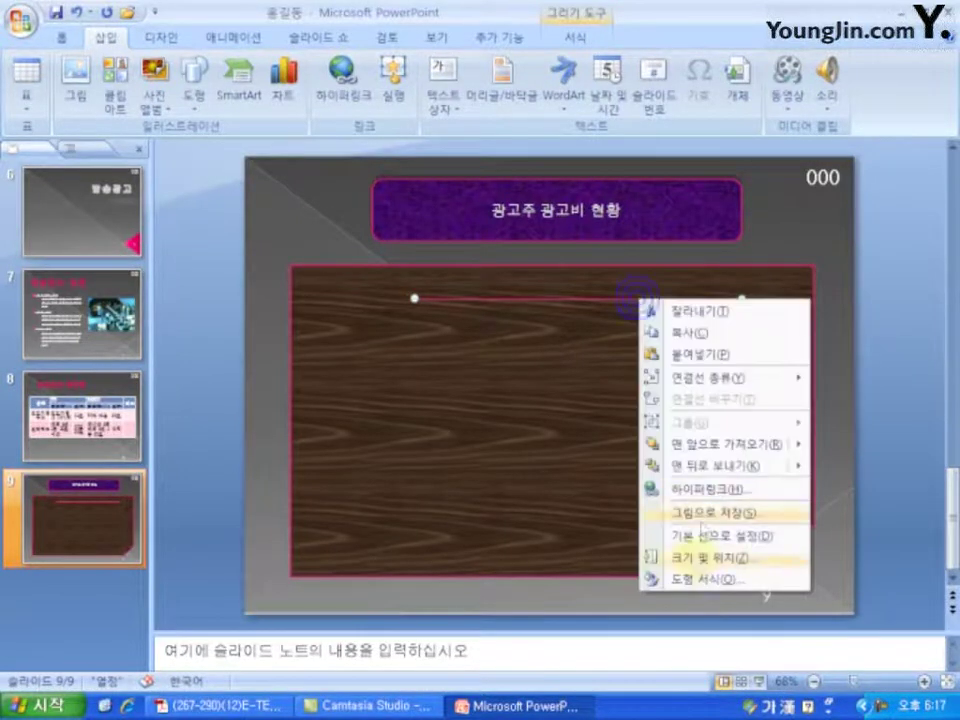
{"action": "left_click", "coordinate": [716, 580]}
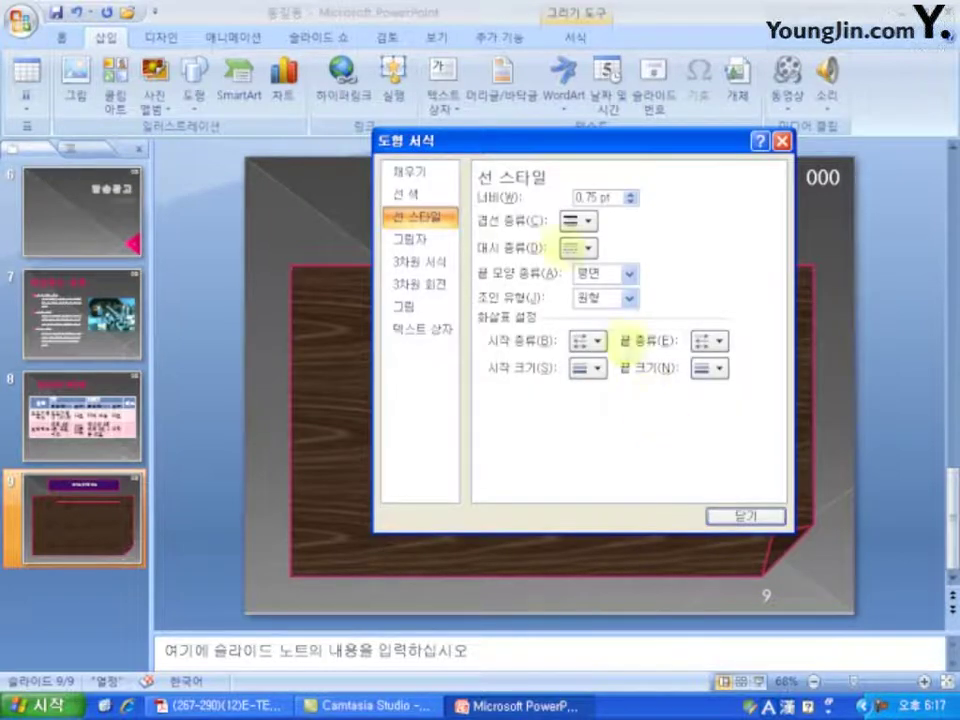
{"action": "double_click", "coordinate": [605, 196]}
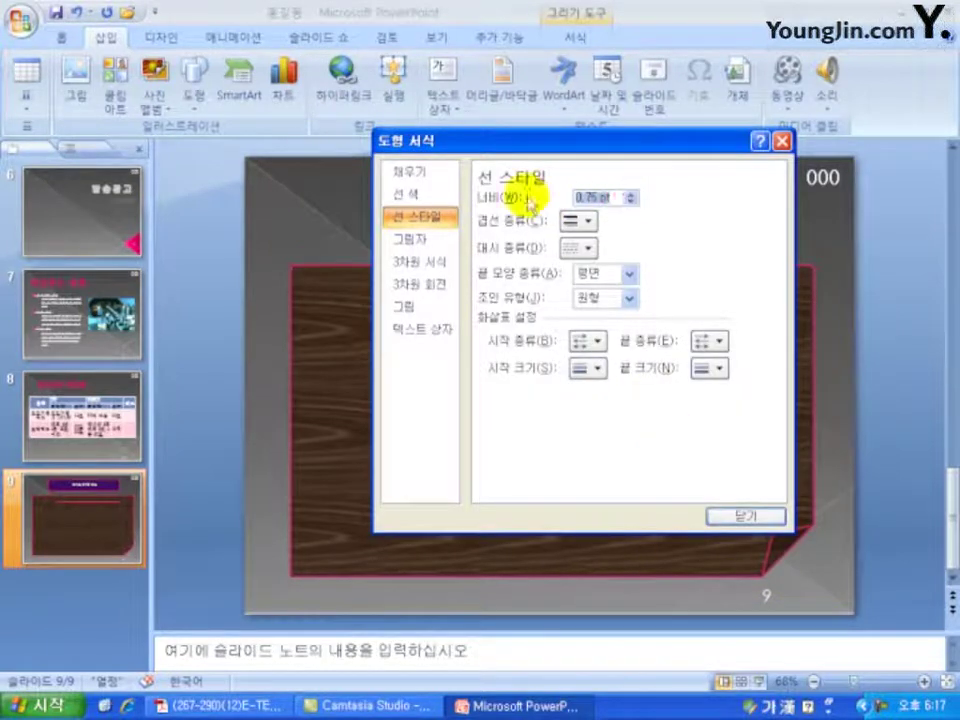
{"action": "type", "text": "4"}
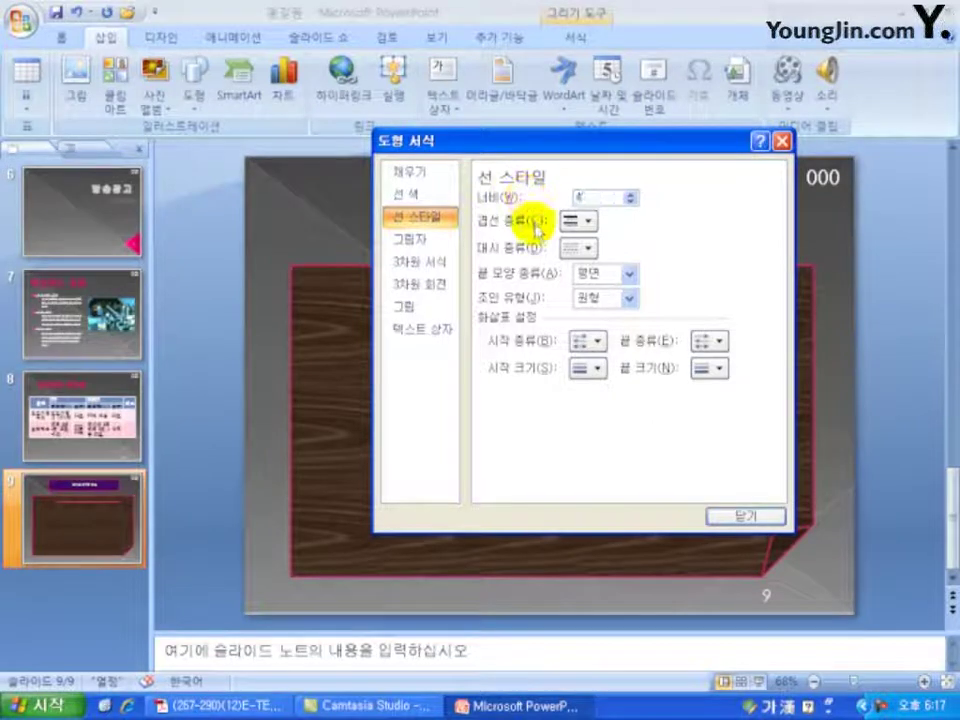
{"action": "left_click", "coordinate": [743, 519]}
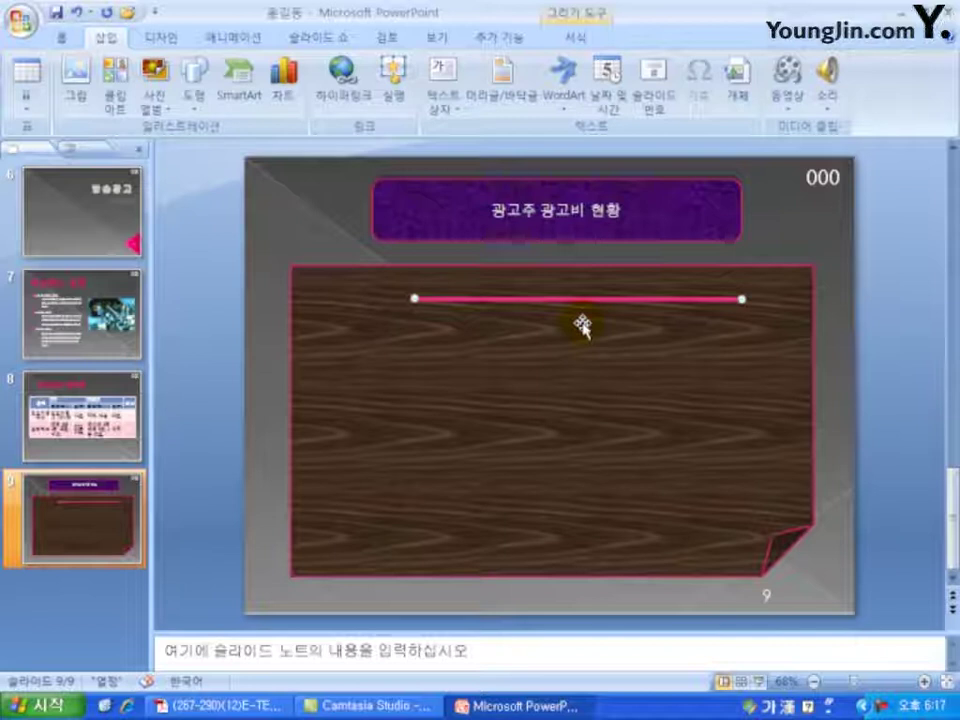
- Duplicate the horizontal line five times, stacking the copies below it at equal spacing and aligned with the original
{"action": "key", "text": "ctrl+d"}
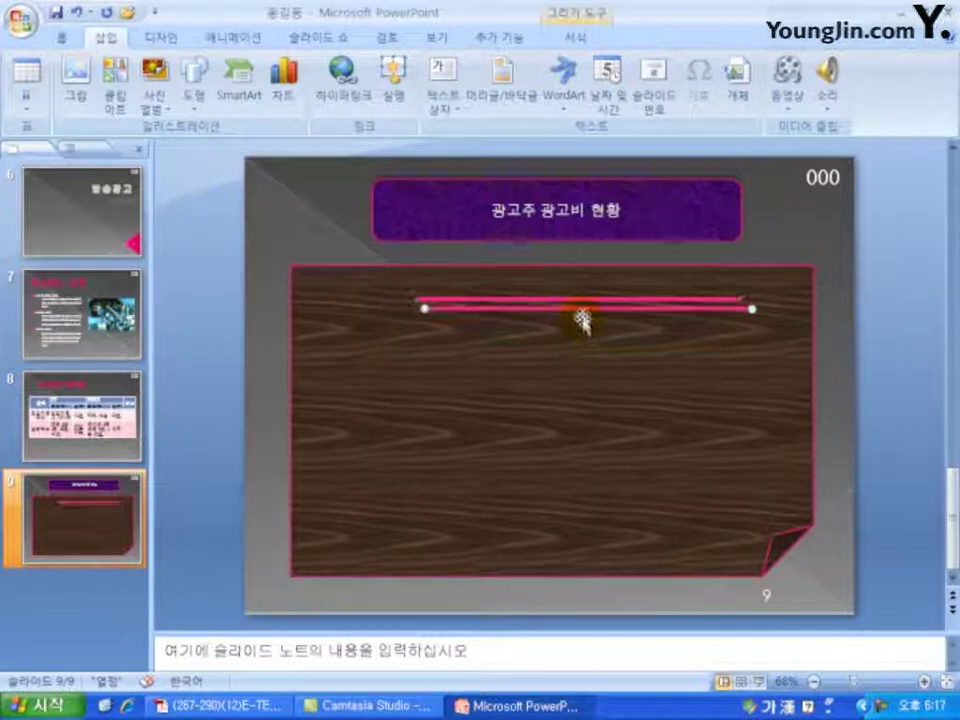
{"action": "left_click_drag", "start_coordinate": [582, 316], "coordinate": [574, 354]}
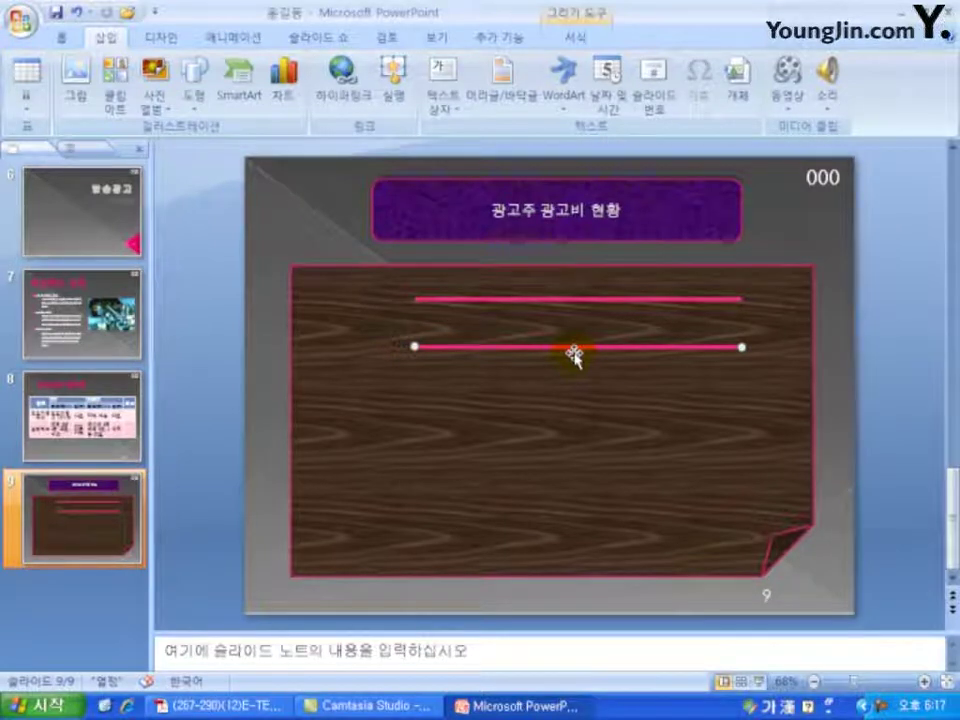
{"action": "key", "text": "ctrl+d"}
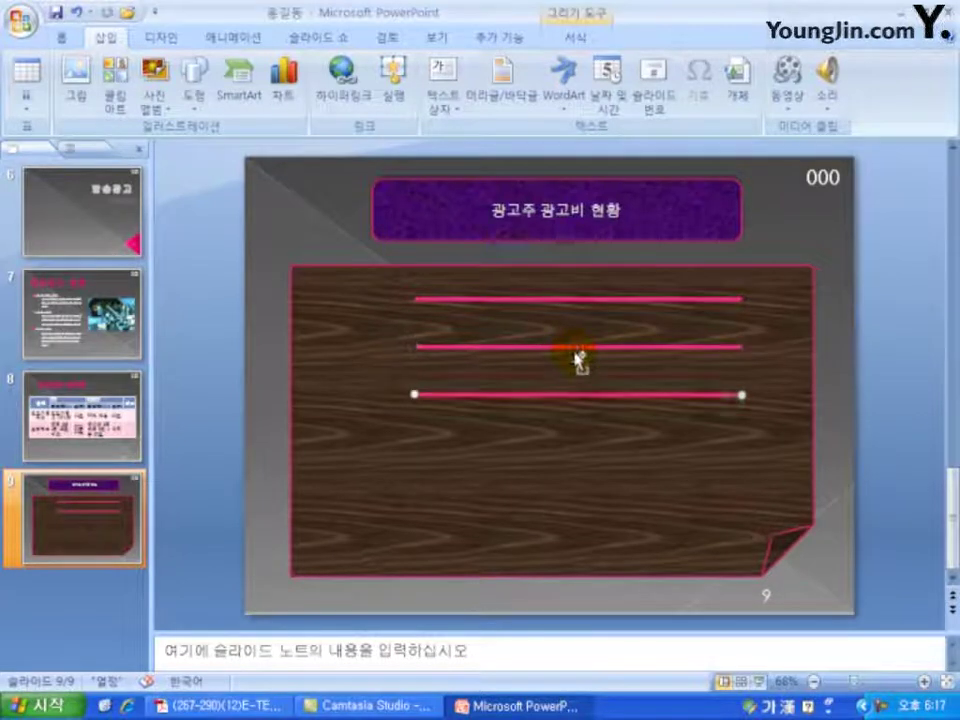
{"action": "key", "text": "ctrl+d"}
{"action": "key", "text": "ctrl+d"}
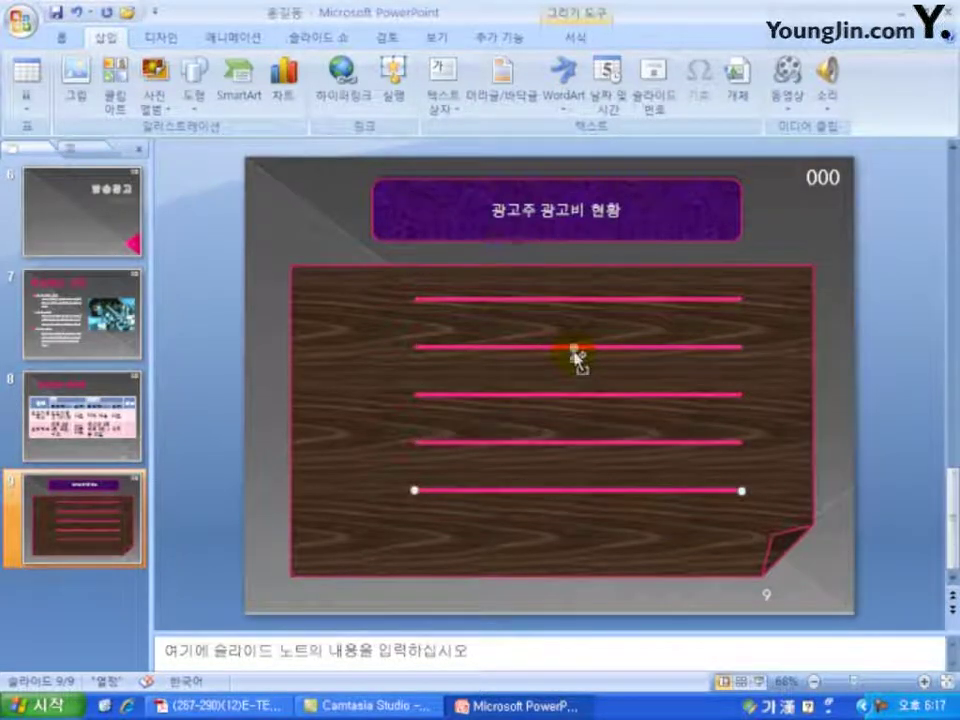
{"action": "key", "text": "ctrl+d"}
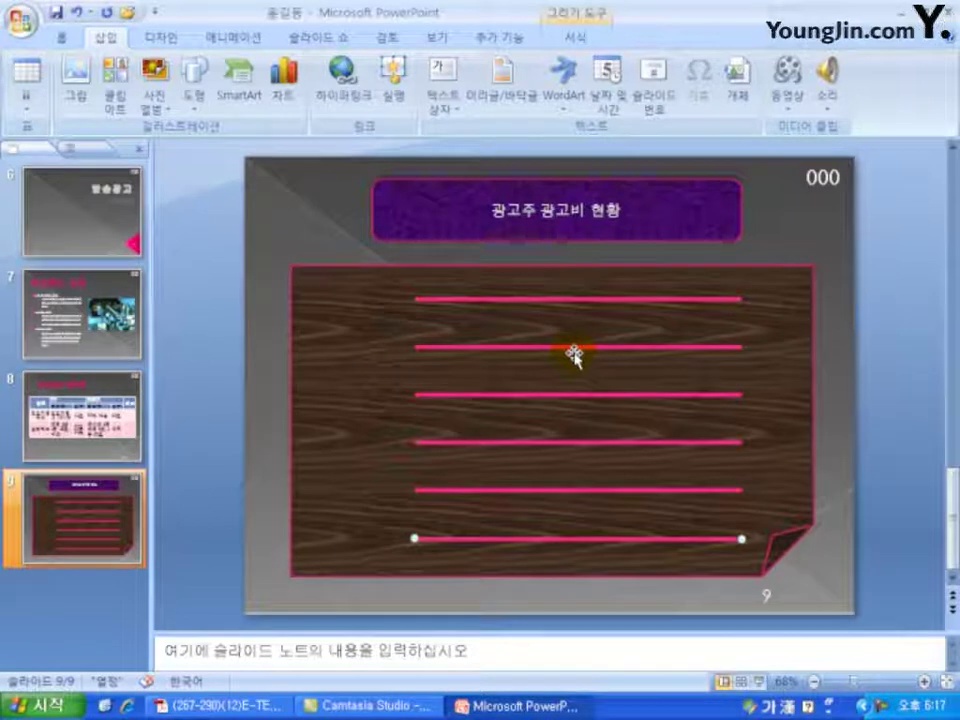
- Turn the topmost horizontal line into a vertical axis running down to the left end of the lowest line
{"action": "left_click", "coordinate": [733, 298]}
{"action": "mouse_move", "coordinate": [414, 298]}
{"action": "left_mouse_down"}
{"action": "mouse_move", "coordinate": [600, 375]}
{"action": "mouse_move", "coordinate": [456, 529]}
{"action": "mouse_move", "coordinate": [414, 539]}
{"action": "left_mouse_up"}
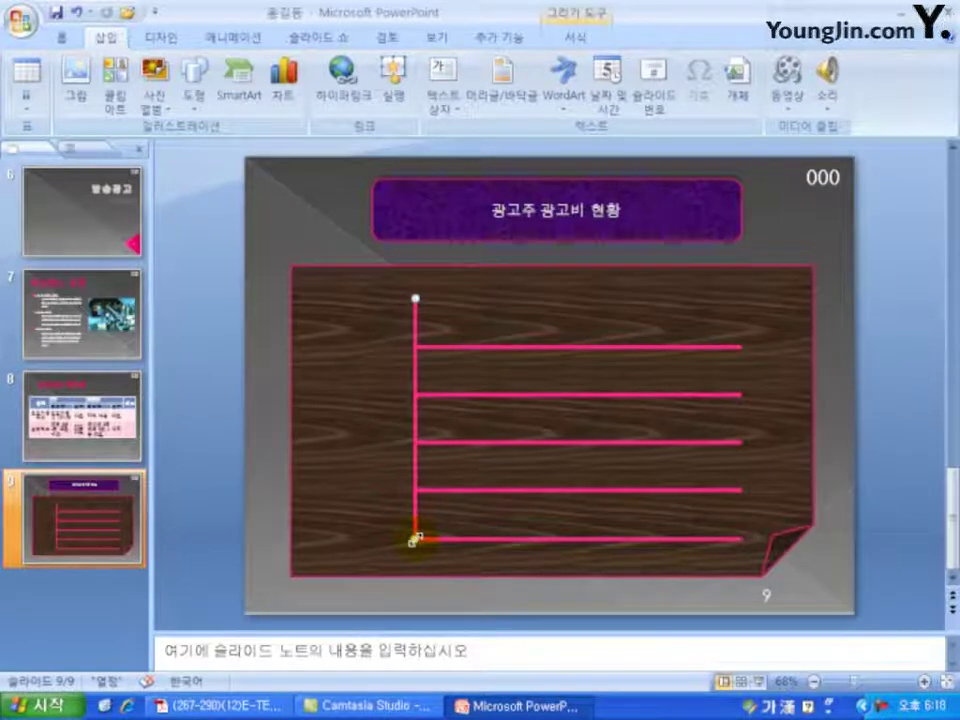
- Select the vertical axis and all five horizontal lines, and nudge them together to the left and slightly up
{"action": "left_click", "coordinate": [821, 561]}
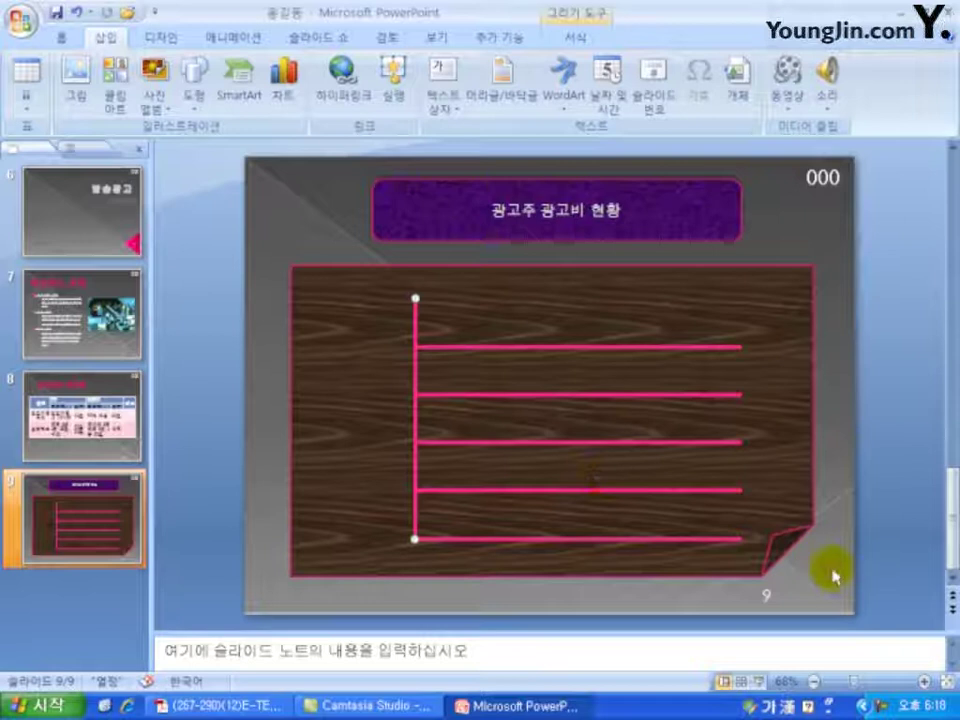
{"action": "mouse_move", "coordinate": [831, 575]}
{"action": "left_mouse_down"}
{"action": "mouse_move", "coordinate": [527, 497]}
{"action": "mouse_move", "coordinate": [356, 326]}
{"action": "mouse_move", "coordinate": [378, 289]}
{"action": "left_mouse_up"}
{"action": "key", "text": "Left"}
{"action": "key", "text": "Left"}
{"action": "key", "text": "Left"}
{"action": "key", "text": "Left"}
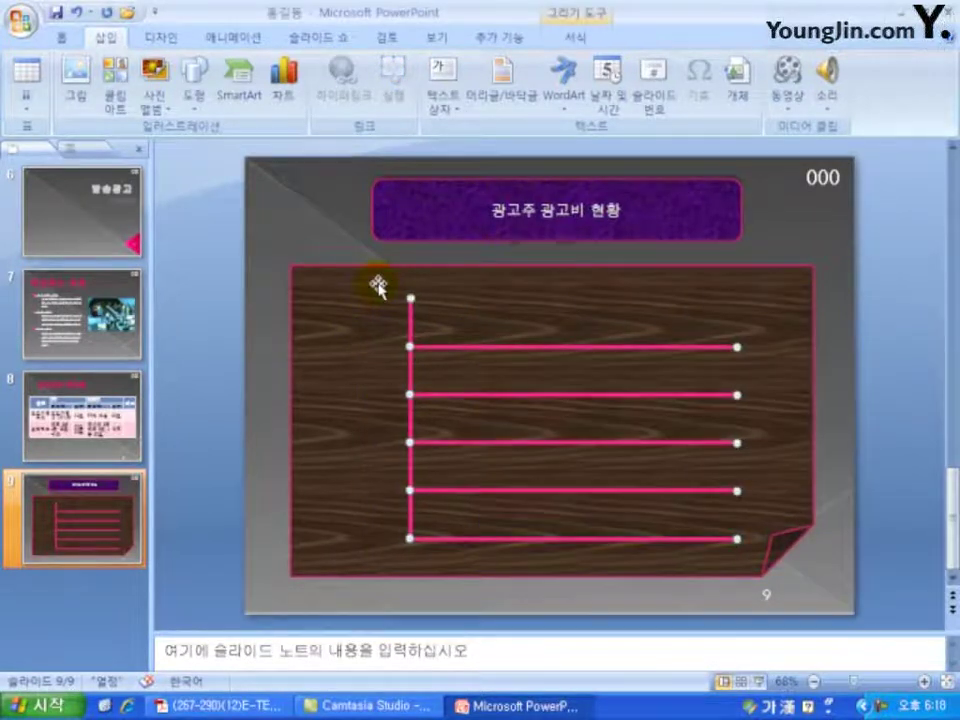
{"action": "key", "text": "Left"}
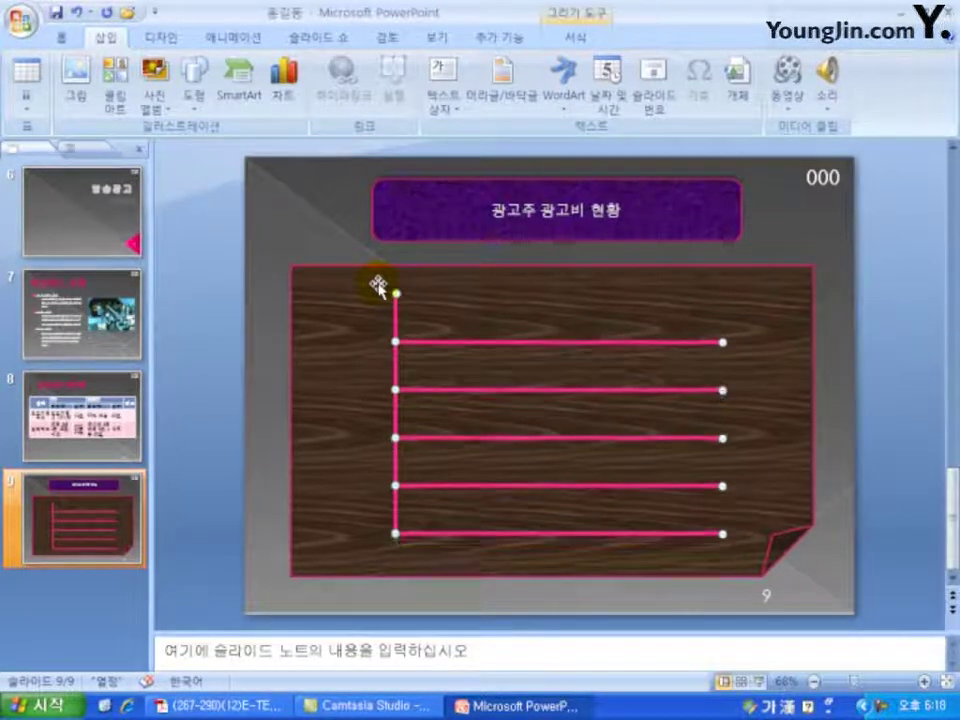
{"action": "key", "text": "Left"}
{"action": "key", "text": "Up"}
{"action": "key", "text": "Right"}
{"action": "key", "text": "Right"}
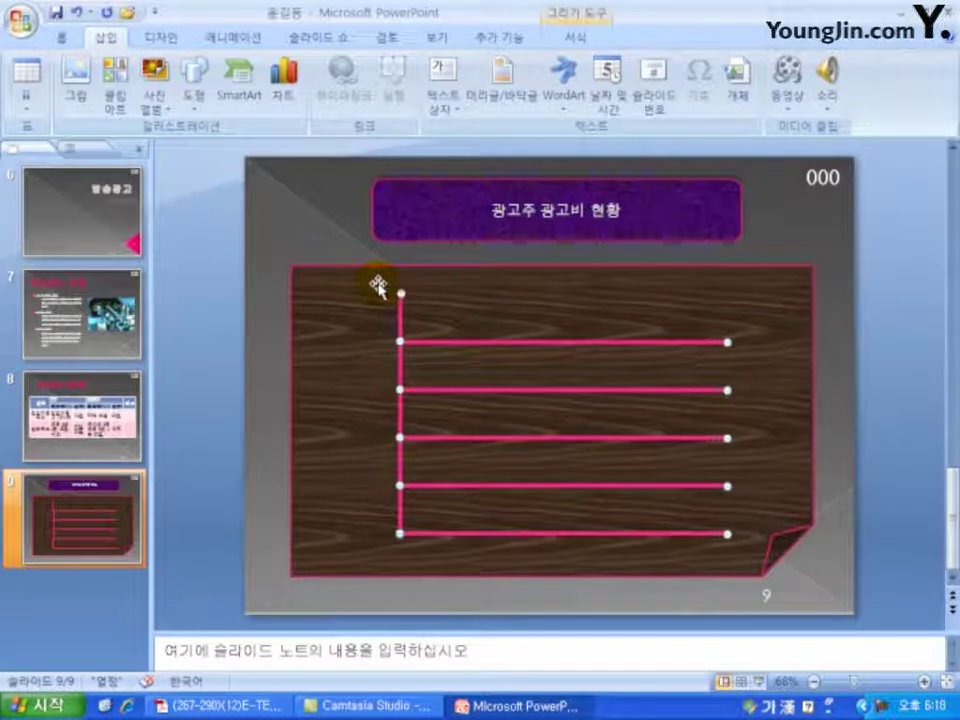
{"action": "key", "text": "Left"}
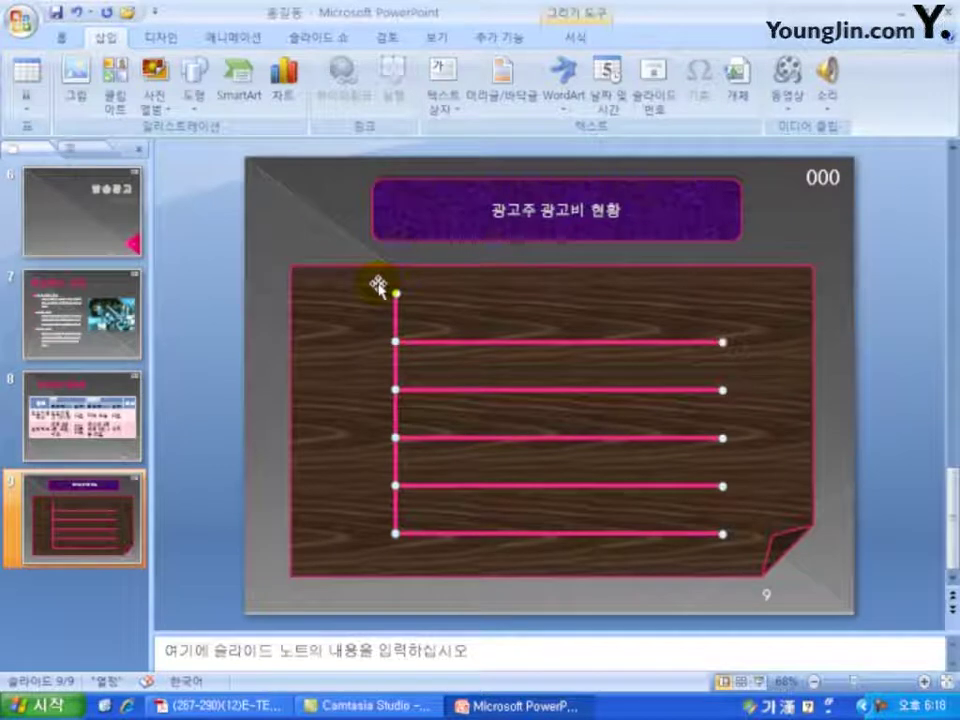
- Select only the five horizontal lines and examine the alignment options for distributing them vertically
{"action": "left_click", "coordinate": [822, 552]}
{"action": "mouse_move", "coordinate": [755, 550]}
{"action": "left_mouse_down"}
{"action": "mouse_move", "coordinate": [435, 396]}
{"action": "mouse_move", "coordinate": [364, 305]}
{"action": "left_mouse_up"}
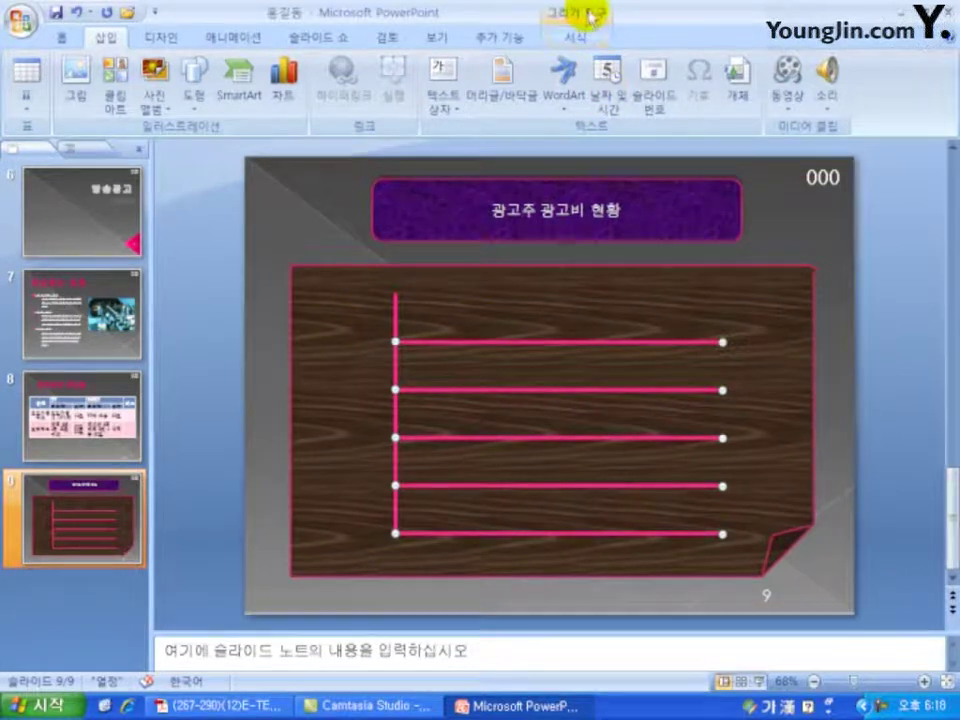
{"action": "left_click", "coordinate": [577, 38]}
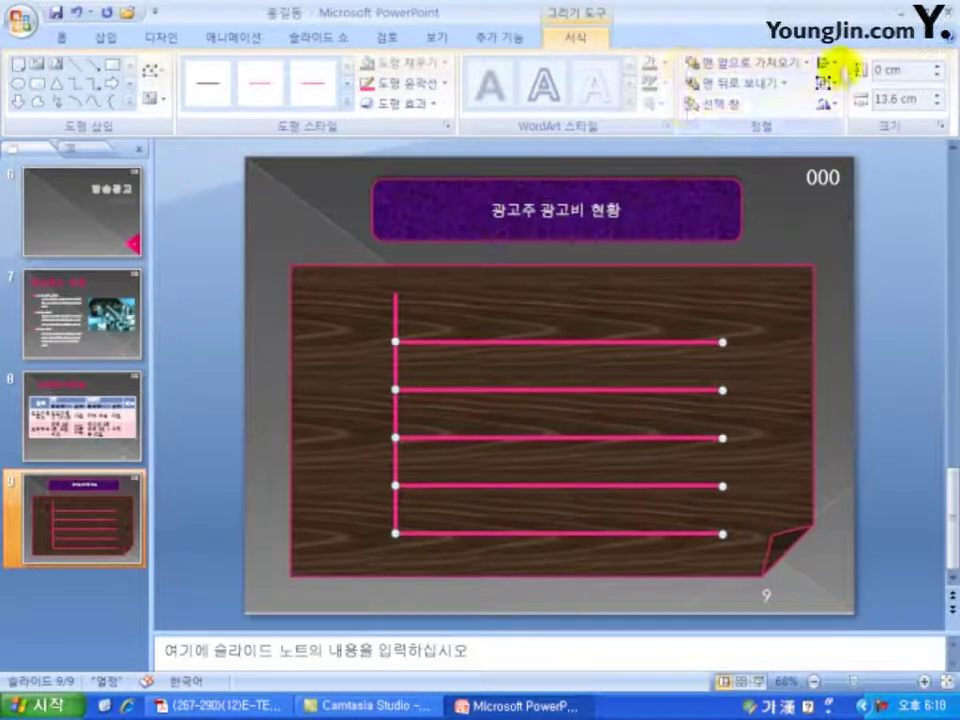
{"action": "left_click", "coordinate": [836, 67]}
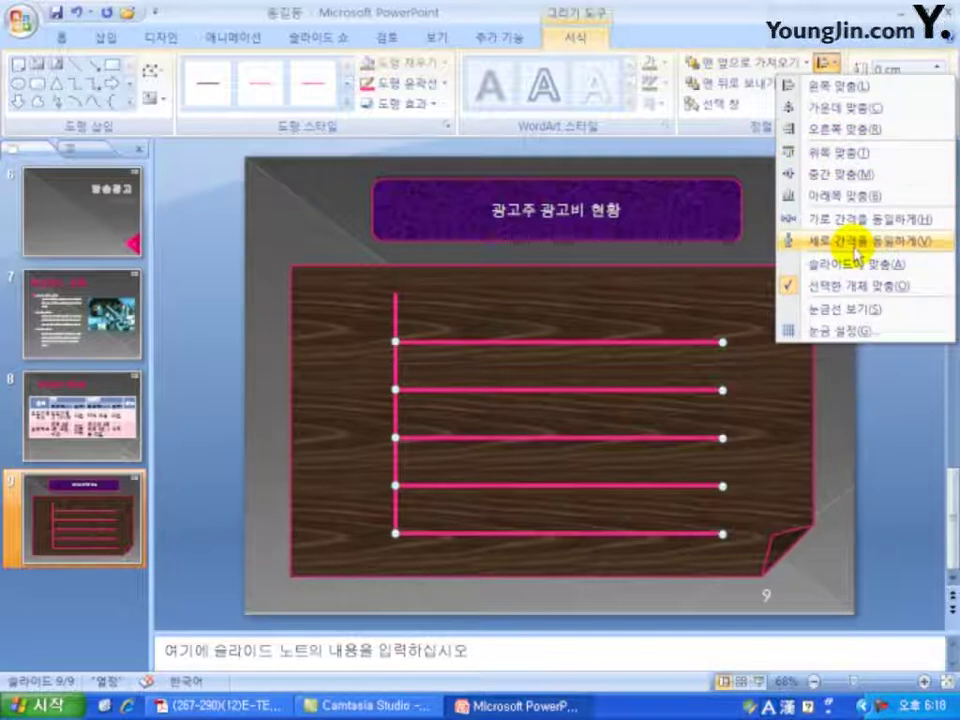
{"action": "left_click", "coordinate": [853, 466]}
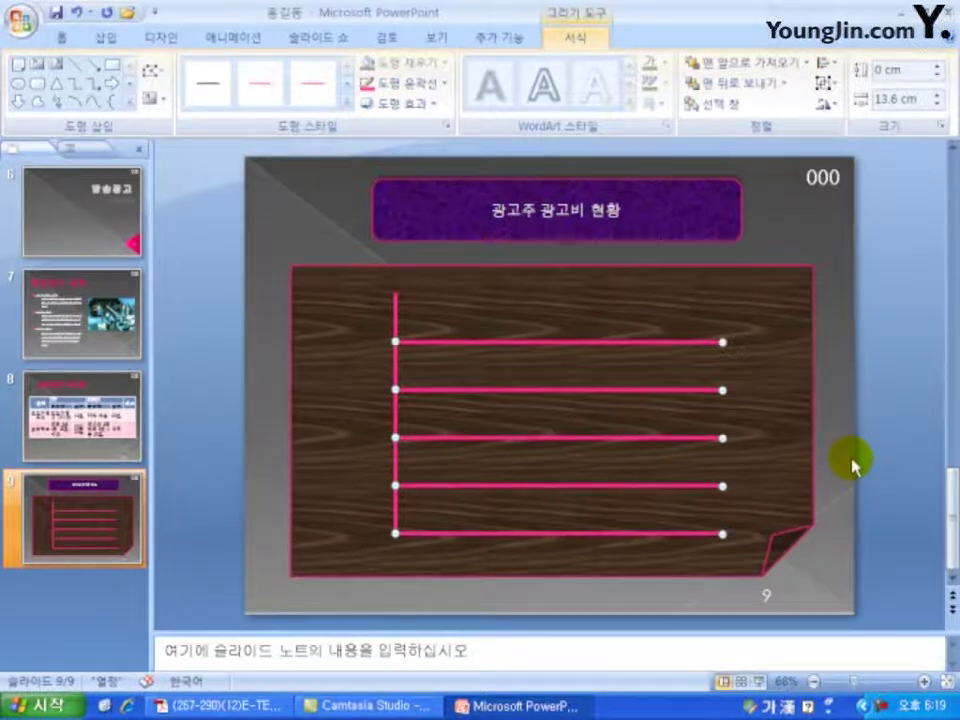
{"action": "left_click", "coordinate": [853, 466]}
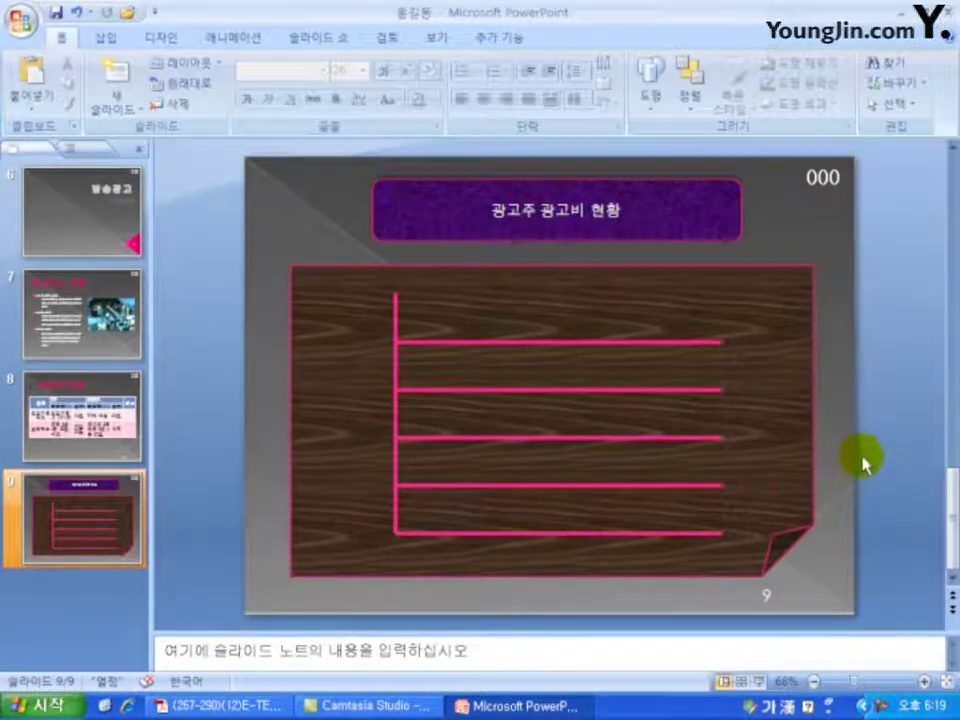
- Draw a tall, narrow rectangle as a bar near the vertical axis, from just below the top gridline to the lowest line
{"action": "left_click", "coordinate": [105, 37]}
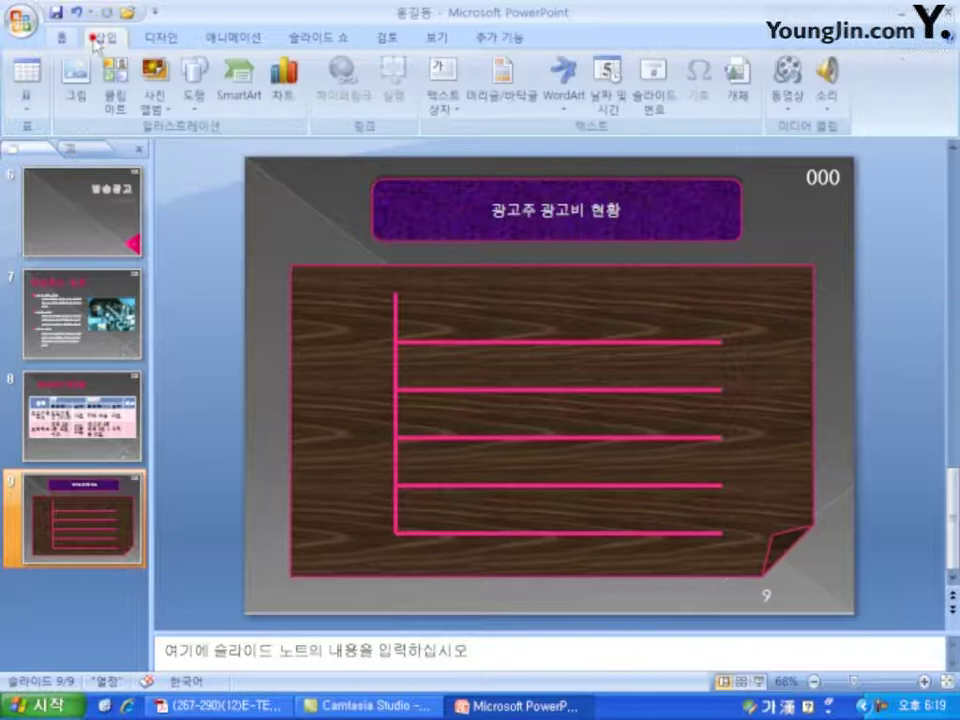
{"action": "left_click", "coordinate": [193, 100]}
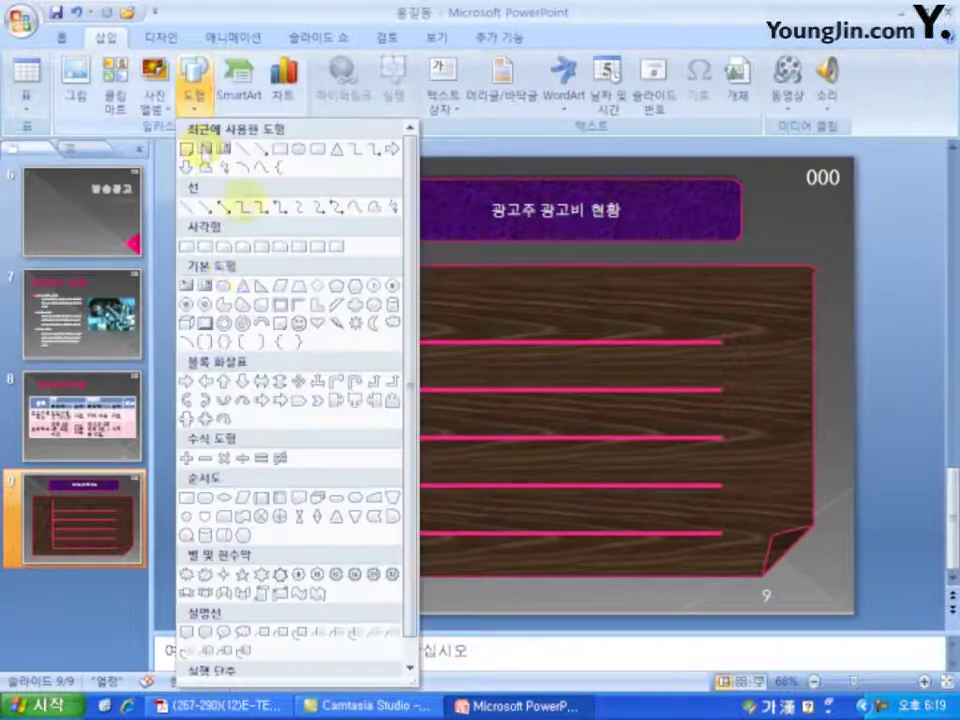
{"action": "left_click", "coordinate": [186, 246]}
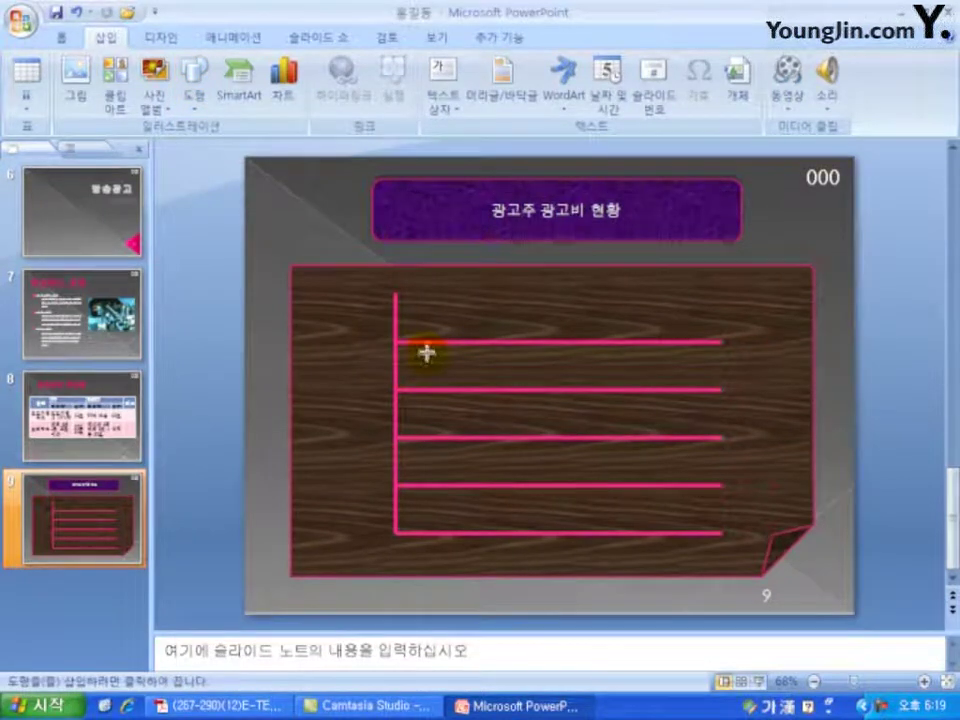
{"action": "mouse_move", "coordinate": [425, 350]}
{"action": "left_mouse_down"}
{"action": "mouse_move", "coordinate": [469, 426]}
{"action": "mouse_move", "coordinate": [474, 531]}
{"action": "left_mouse_up"}
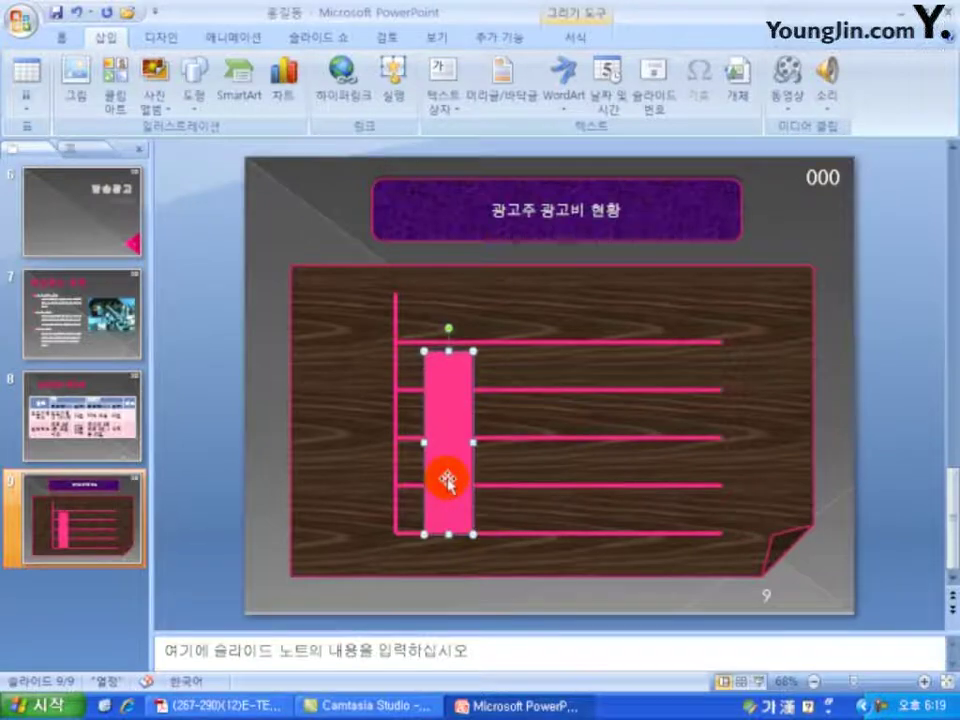
- Fill the bar with the grey granite texture
{"action": "right_click", "coordinate": [449, 486]}
{"action": "left_click", "coordinate": [514, 469]}
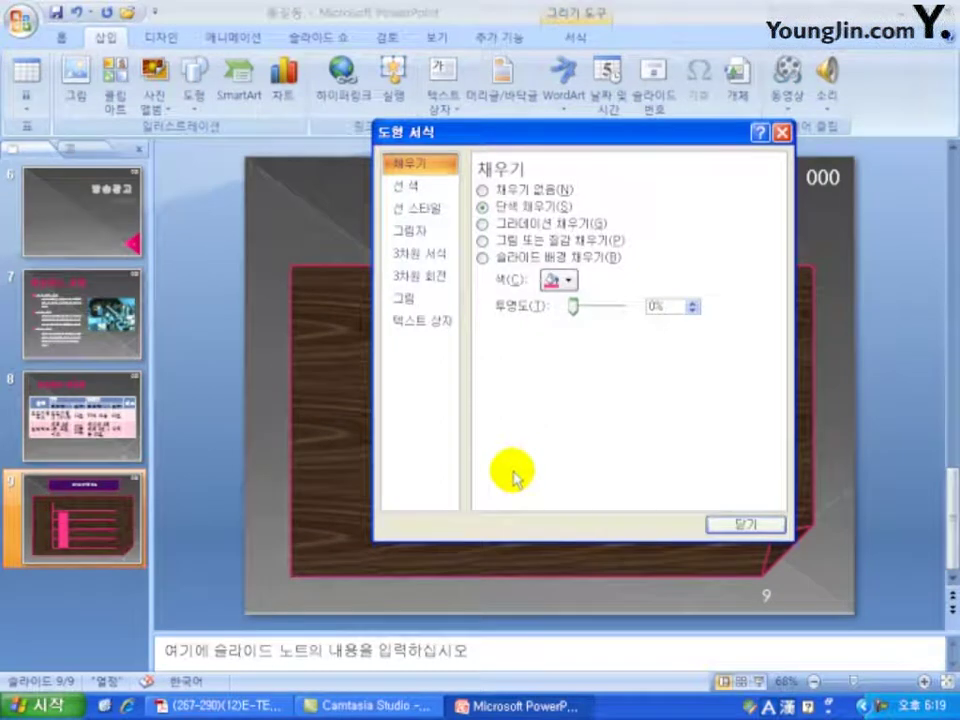
{"action": "left_click", "coordinate": [540, 245]}
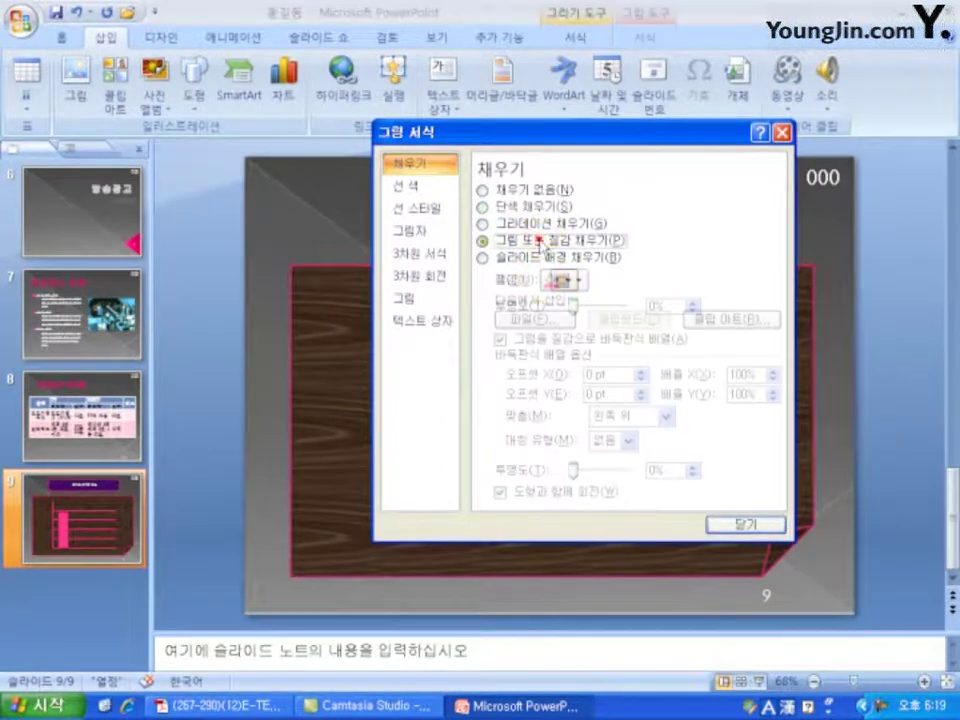
{"action": "left_click", "coordinate": [580, 283]}
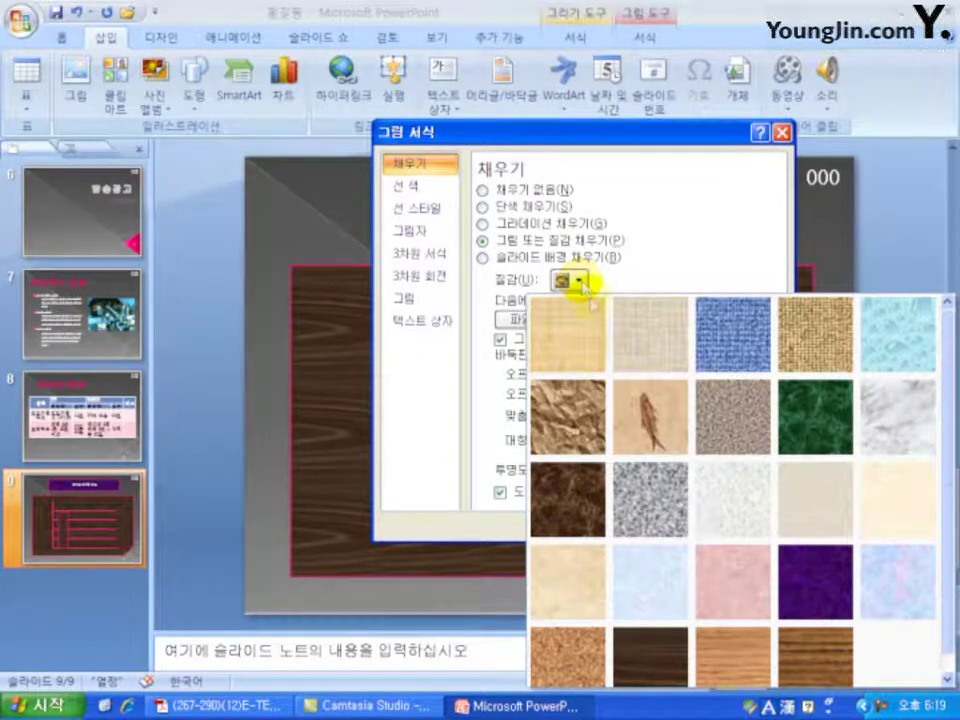
{"action": "left_click", "coordinate": [646, 500]}
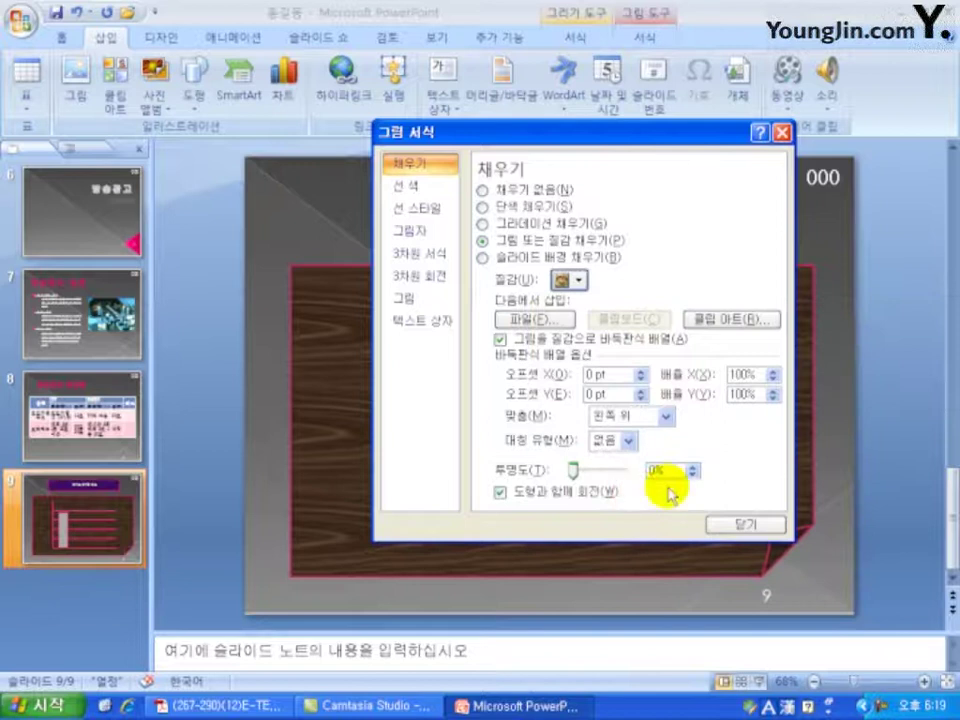
- Apply the first bevel preset to the top of the granite bar in its 3-D format
{"action": "left_click", "coordinate": [437, 262]}
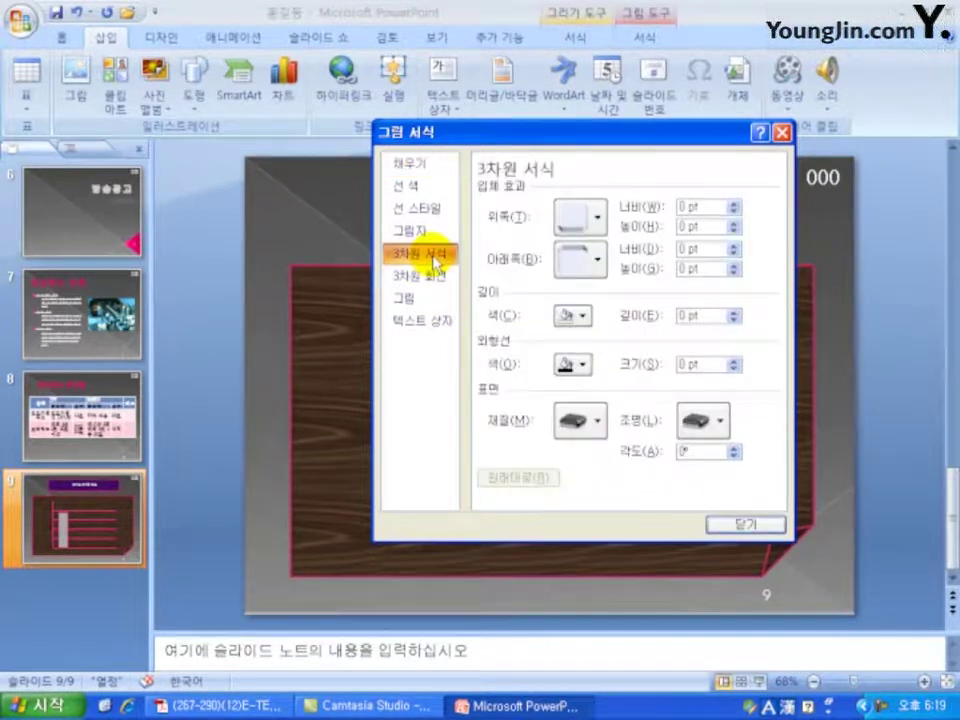
{"action": "left_click", "coordinate": [574, 218]}
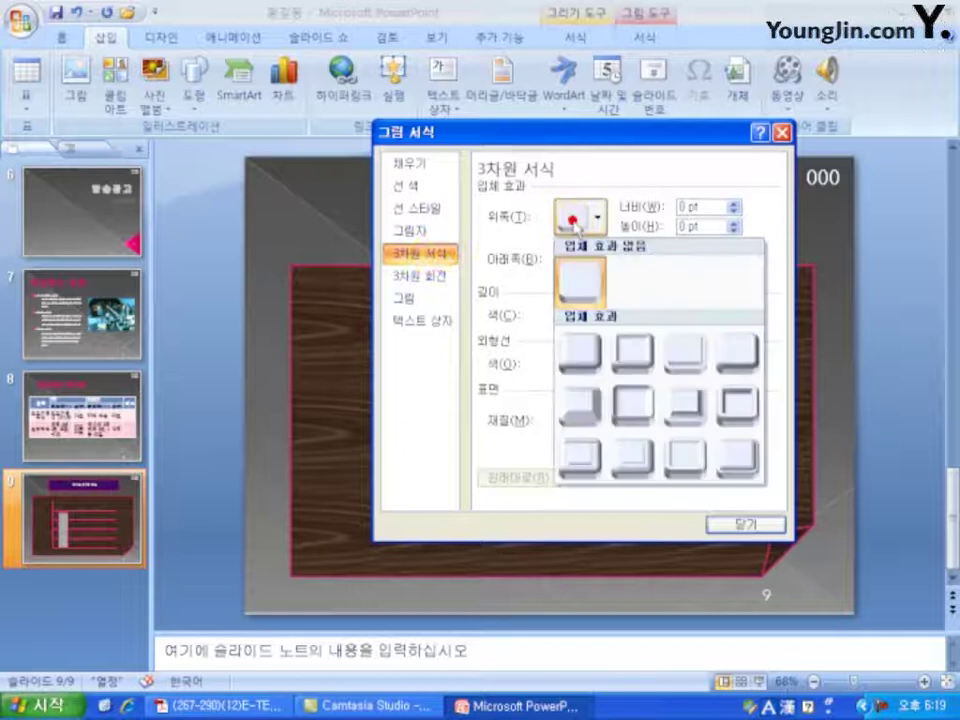
{"action": "left_click", "coordinate": [580, 358]}
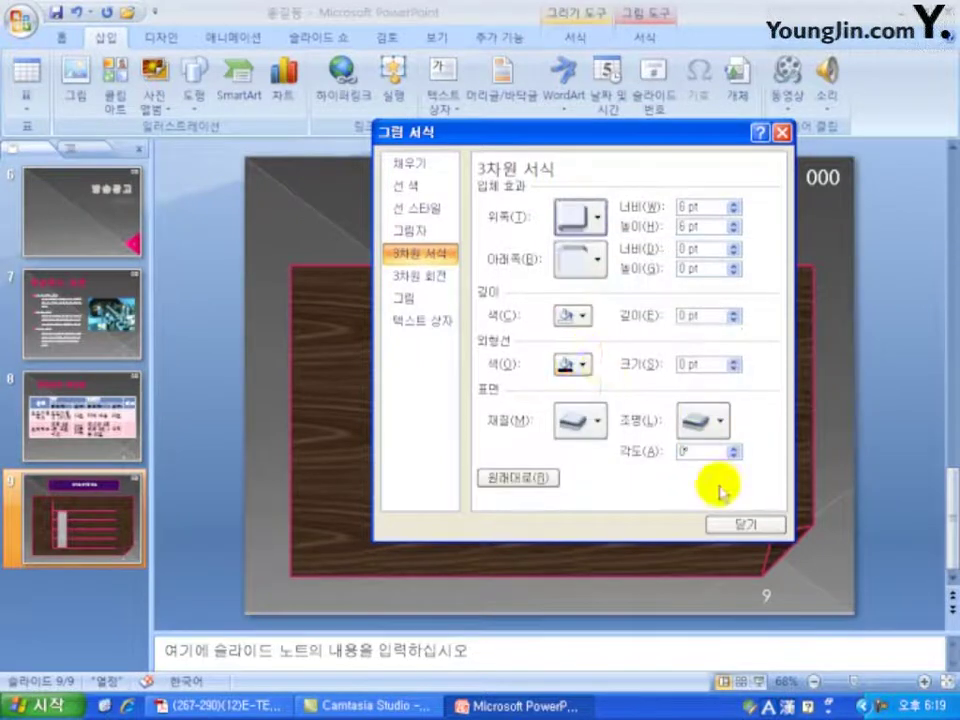
{"action": "left_click", "coordinate": [752, 524]}
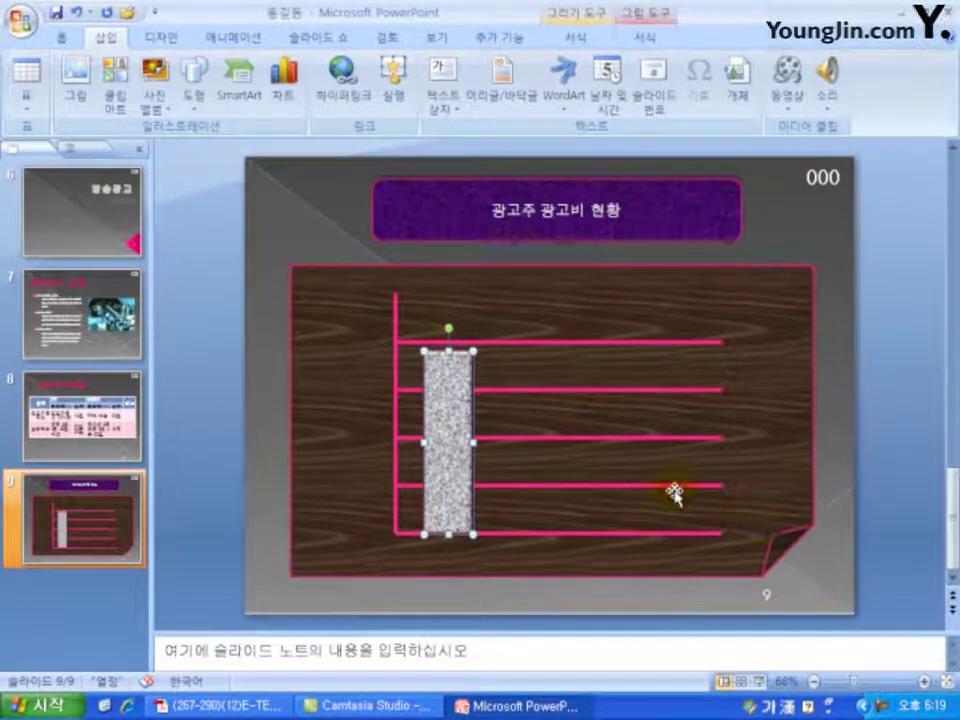
- Place a copy of the granite bar to the right of the first one, aligned on the same baseline
{"action": "left_click", "coordinate": [446, 463]}
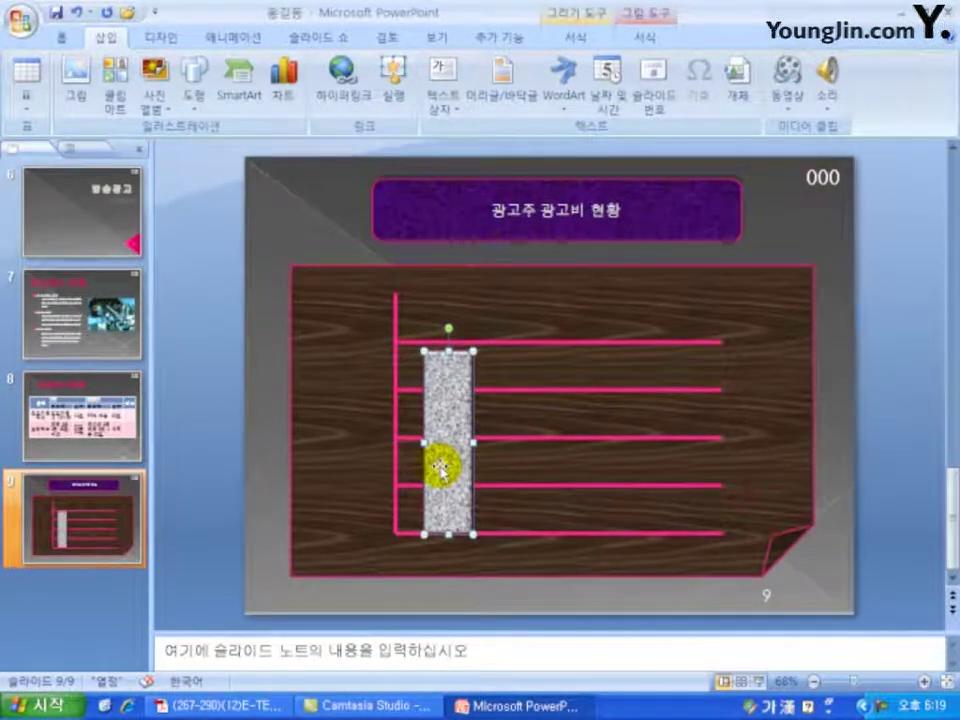
{"action": "left_click_drag", "start_coordinate": [441, 468], "coordinate": [513, 451]}
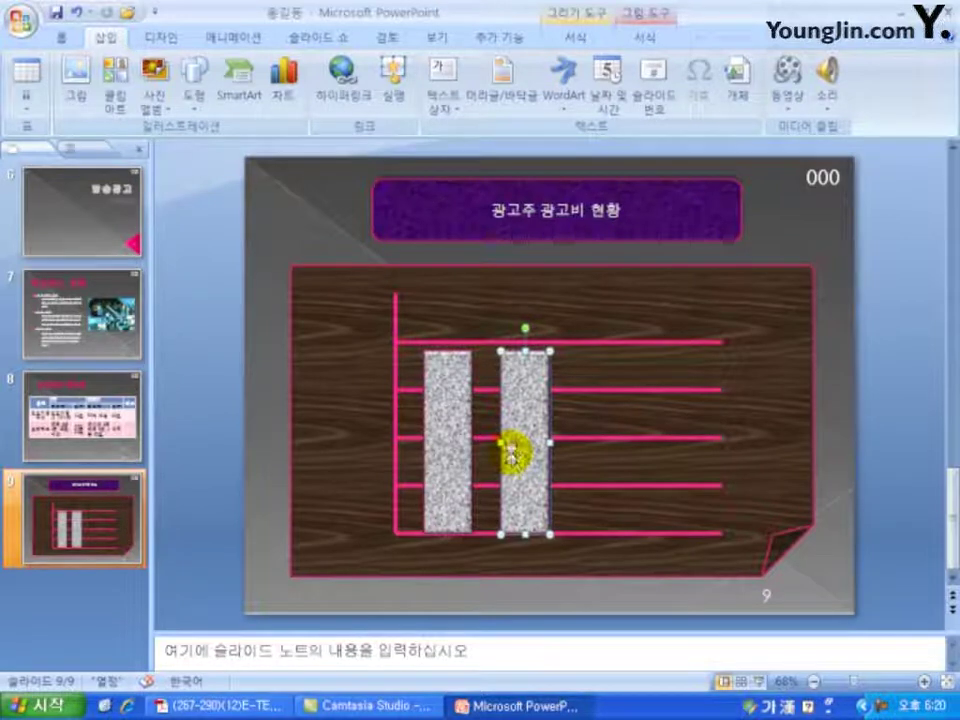
- Add two more evenly spaced copies of the granite bar to the right, making four bars on the same baseline
{"action": "key", "text": "ctrl+d"}
{"action": "key", "text": "ctrl+d"}
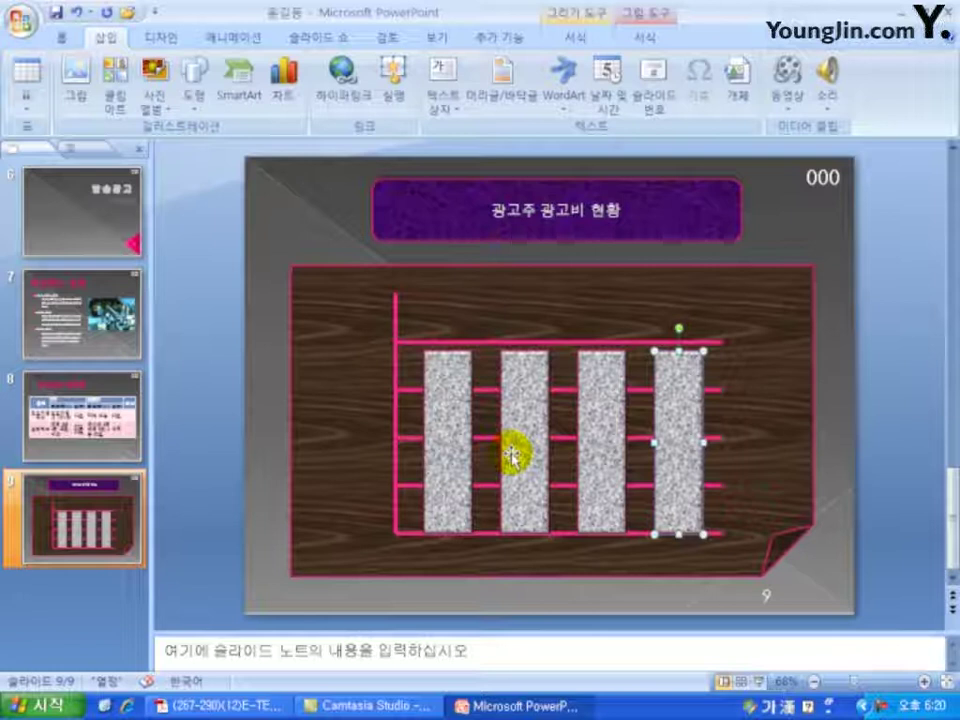
- Shorten the second bar to just below the second gridline from the top and the third bar to just above the third gridline
{"action": "left_click", "coordinate": [516, 439]}
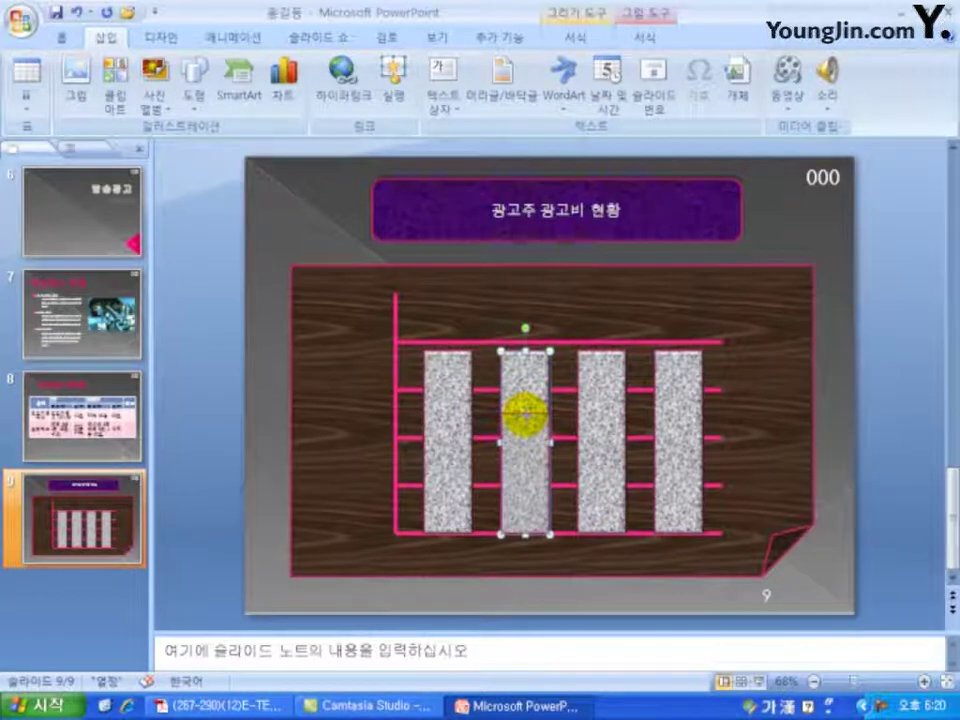
{"action": "left_click_drag", "start_coordinate": [525, 411], "coordinate": [525, 412]}
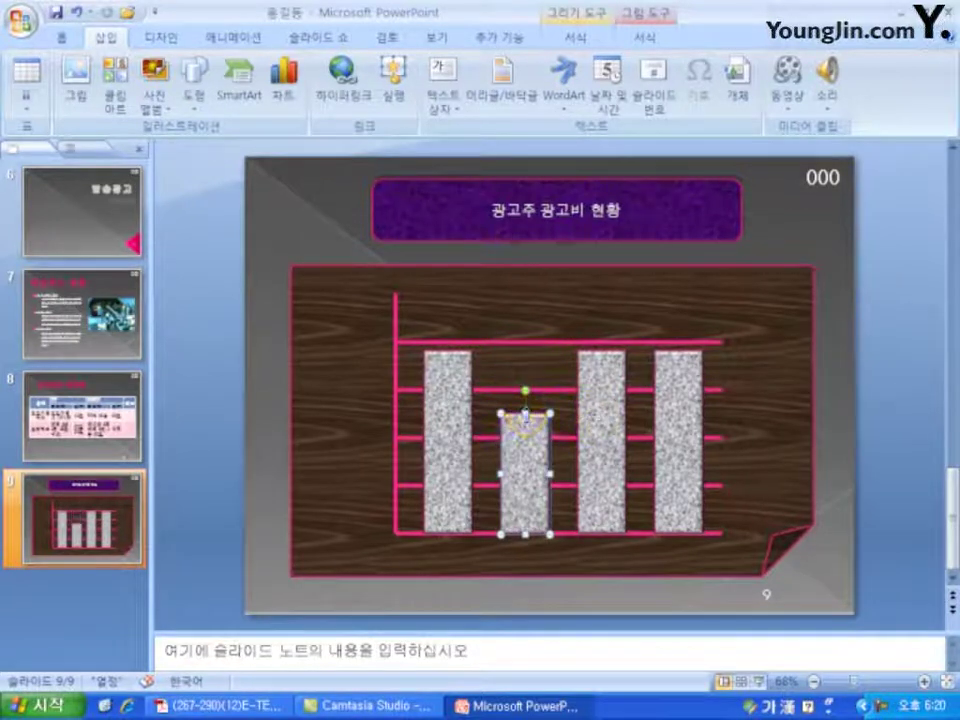
{"action": "left_click", "coordinate": [603, 372]}
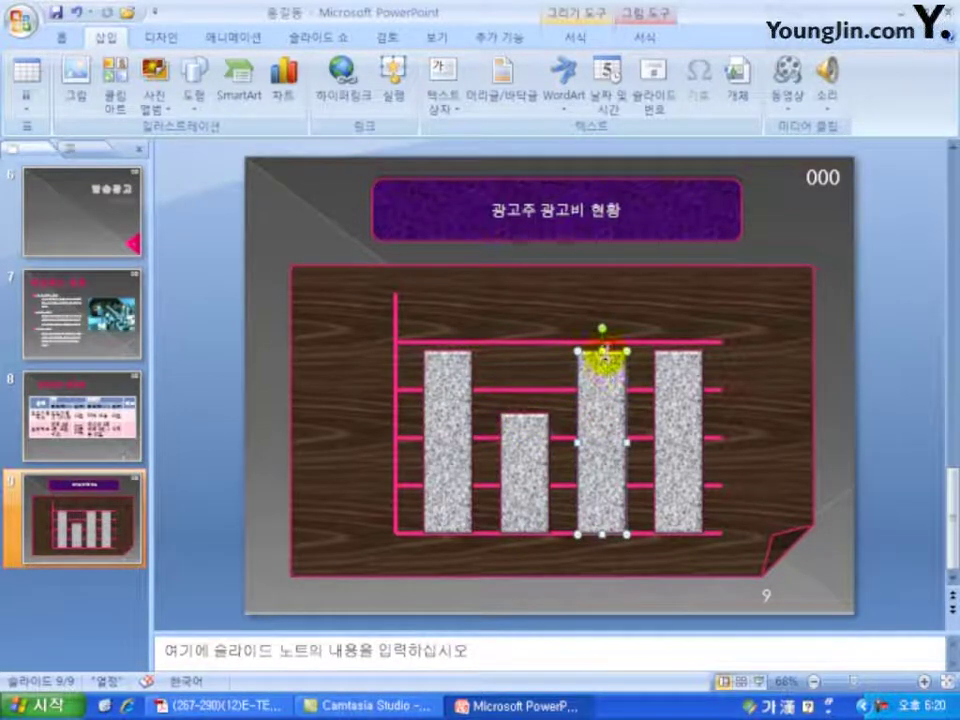
{"action": "left_click_drag", "start_coordinate": [603, 352], "coordinate": [606, 424]}
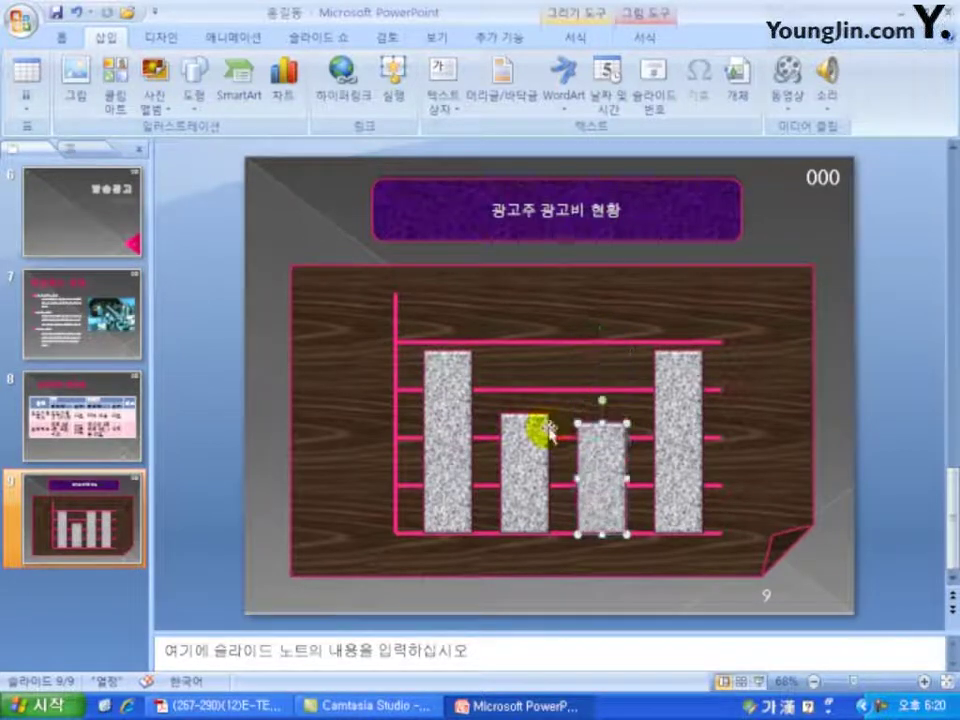
{"action": "left_click", "coordinate": [526, 425]}
{"action": "mouse_move", "coordinate": [524, 412]}
{"action": "left_mouse_down"}
{"action": "mouse_move", "coordinate": [520, 392]}
{"action": "mouse_move", "coordinate": [522, 404]}
{"action": "left_mouse_up"}
{"action": "left_click", "coordinate": [690, 412]}
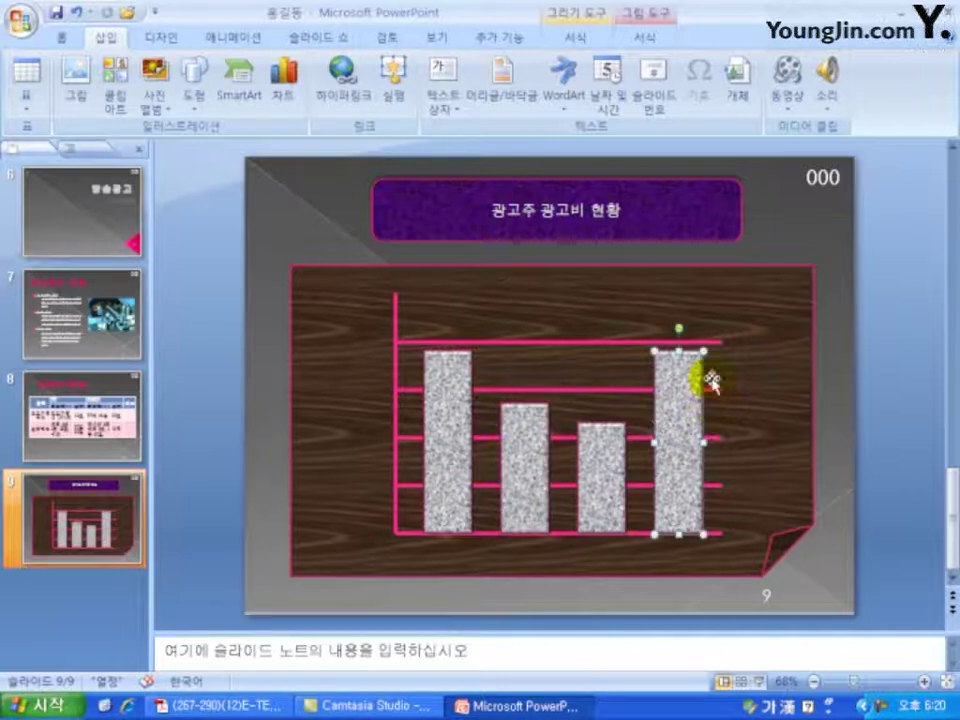
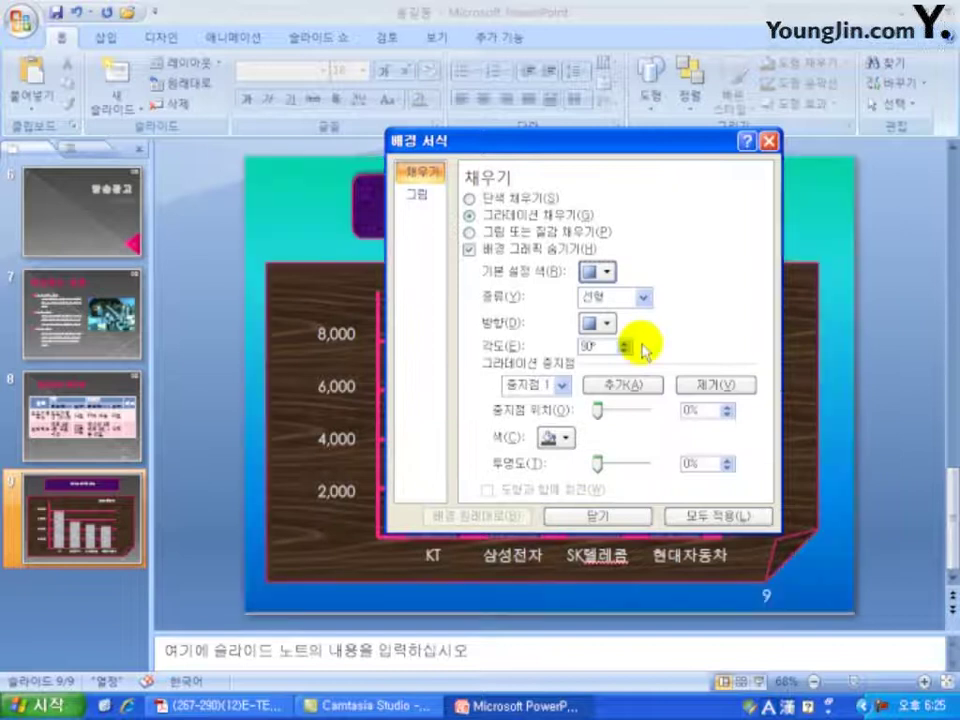
- Finish the background formatting with the gradient applied to this slide only, and save the presentation
{"action": "left_click", "coordinate": [622, 517]}
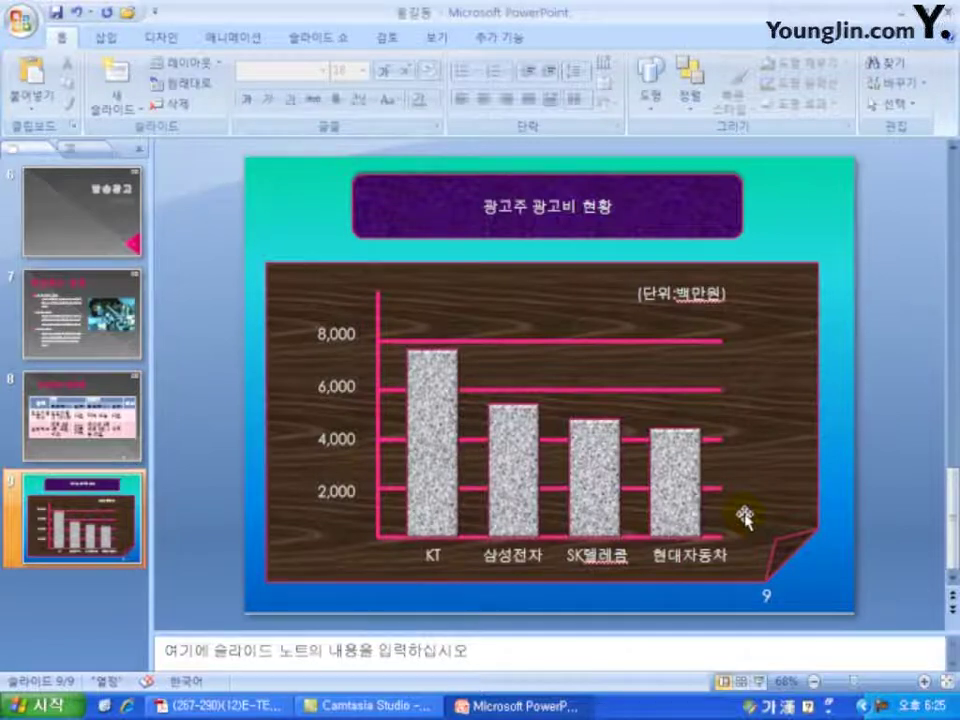
{"action": "left_click", "coordinate": [806, 605]}
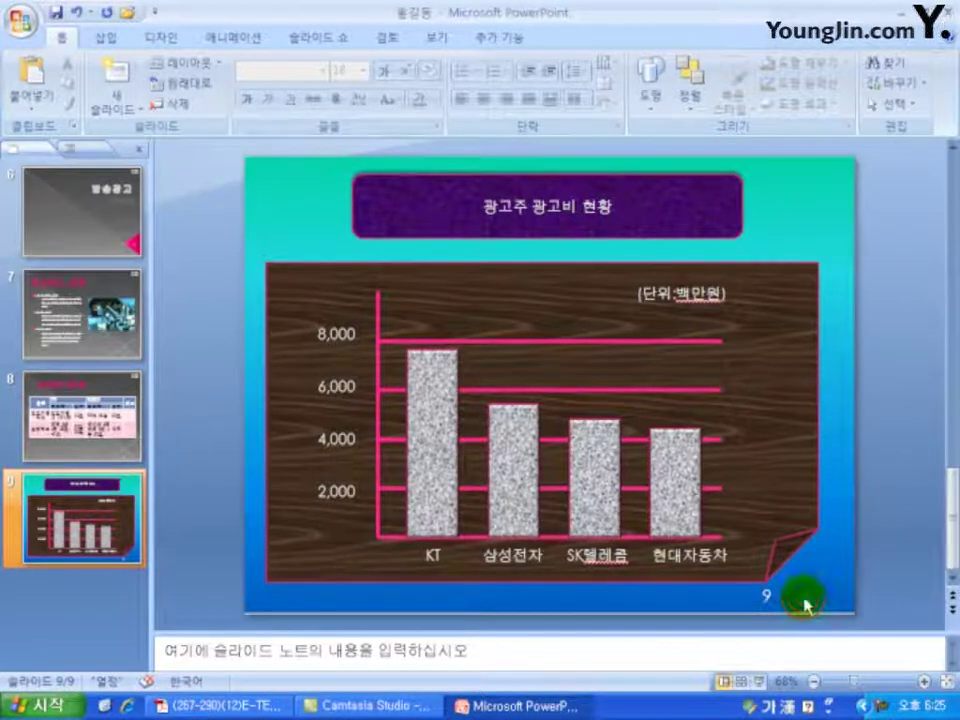
{"action": "key", "text": "ctrl+s"}
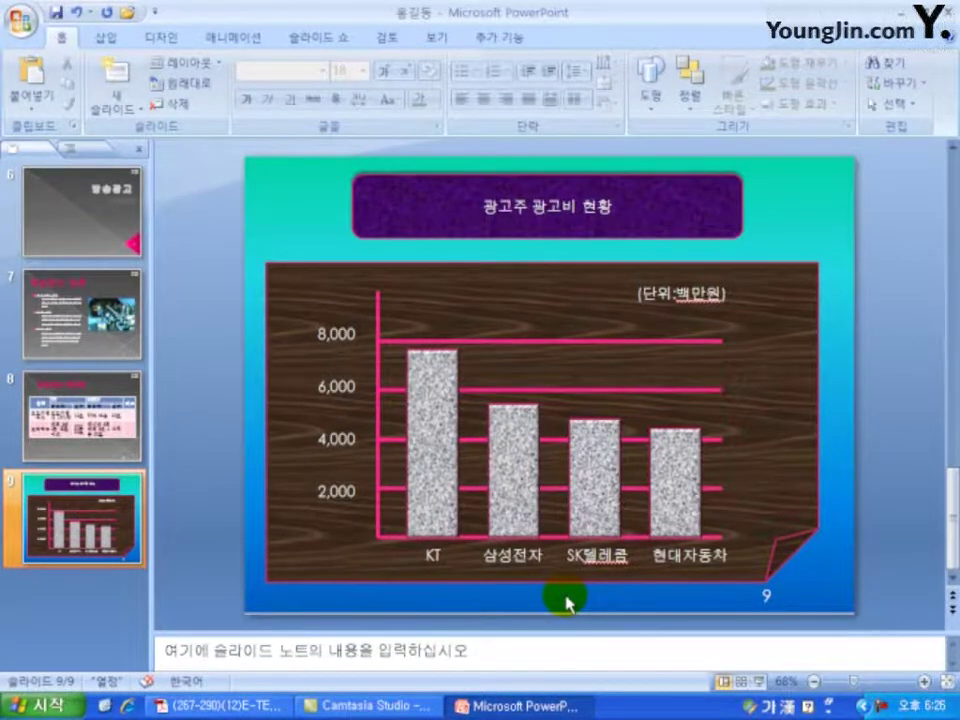
- Check the slide 5 instructions in the Adobe Reader PDF, return to PowerPoint and add a new slide with the 제목만 layout
{"action": "key", "text": "alt+Tab"}
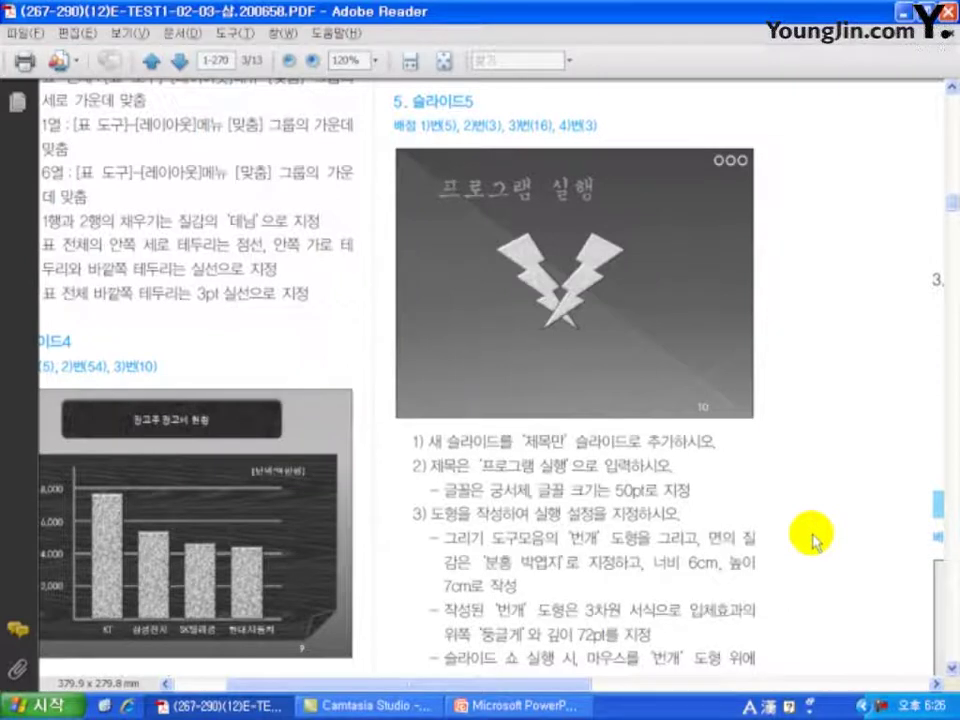
{"action": "left_click", "coordinate": [515, 705]}
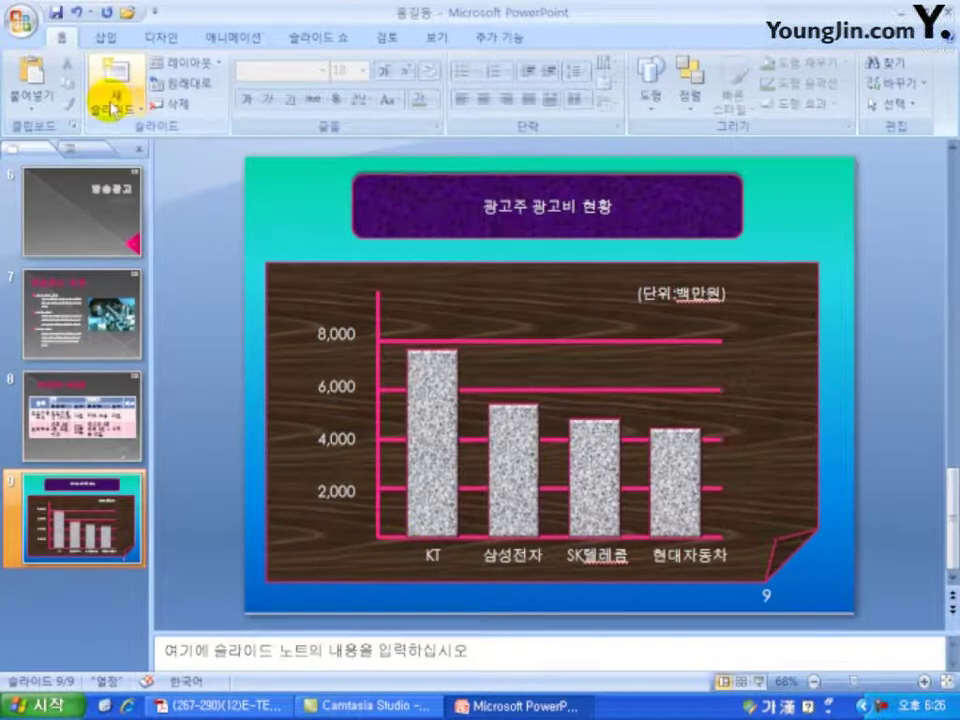
{"action": "left_click", "coordinate": [114, 107]}
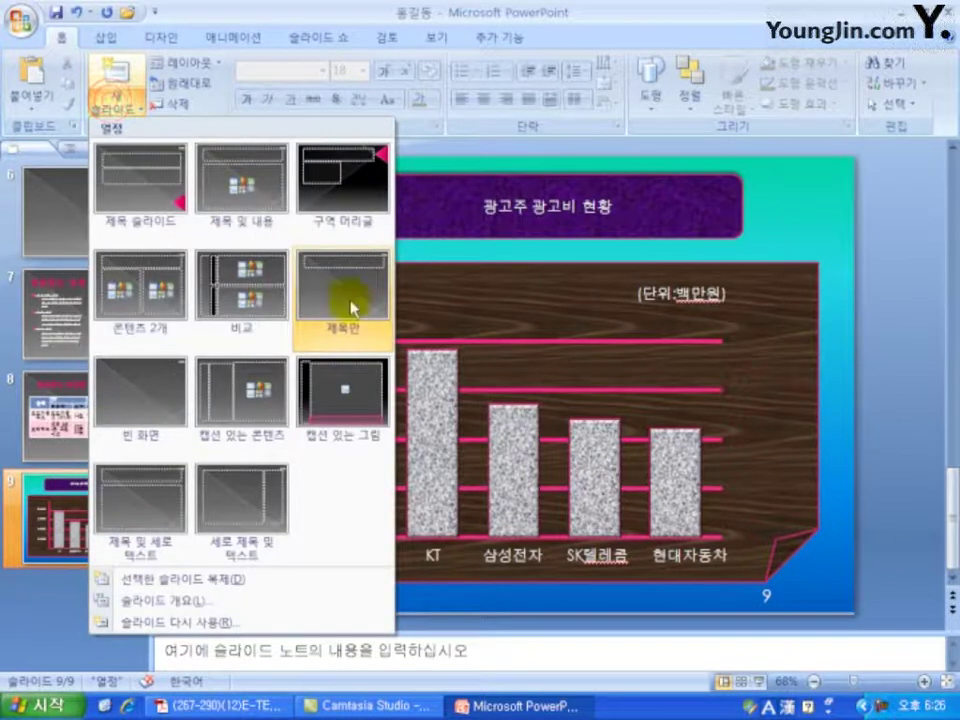
{"action": "left_click", "coordinate": [350, 309]}
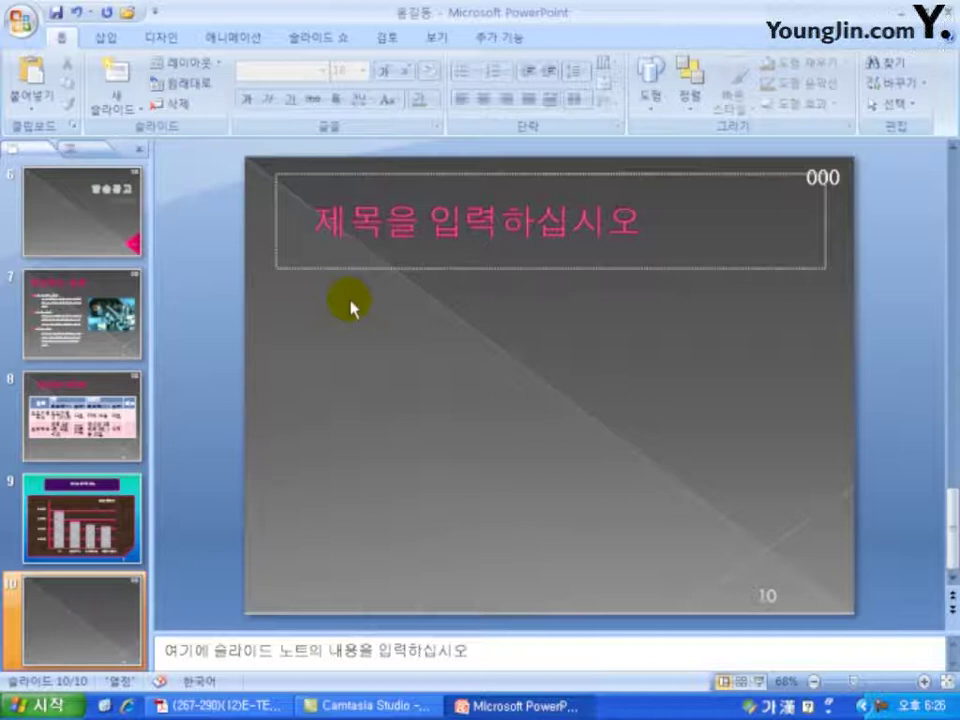
- Enter 프로그램 실행 as the title of slide 10
{"action": "left_click", "coordinate": [430, 237]}
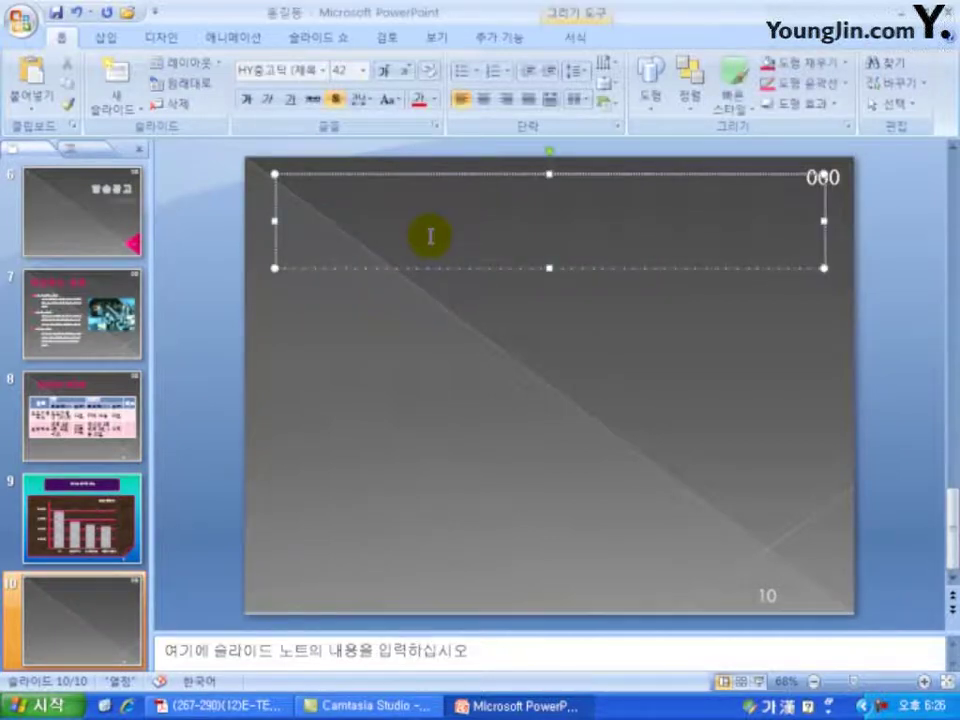
{"action": "type", "text": "프로그램 실"}
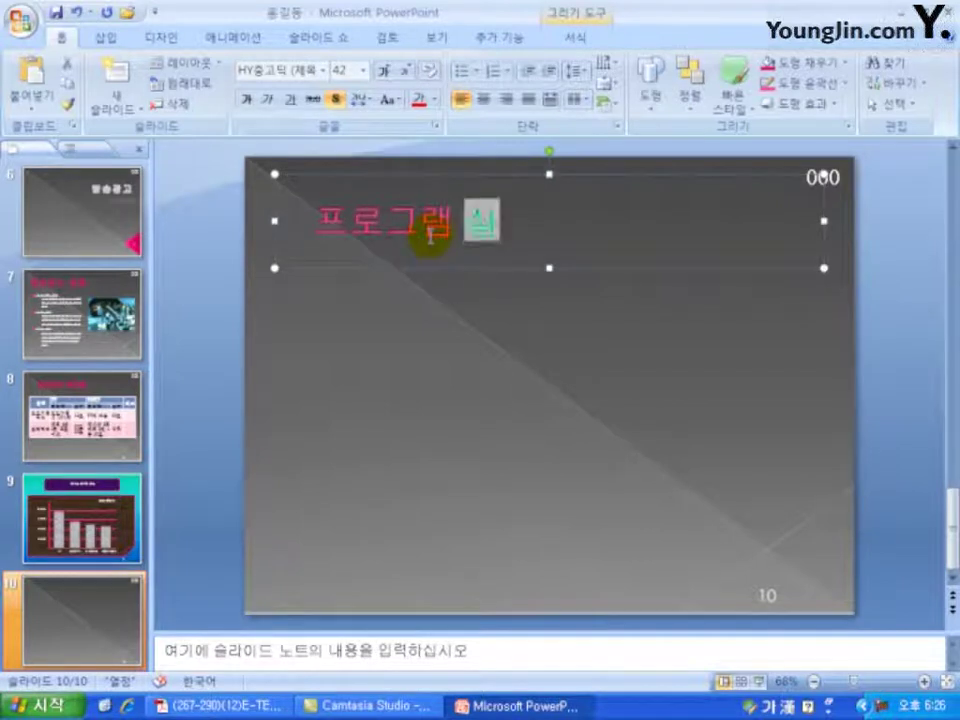
{"action": "type", "text": "행"}
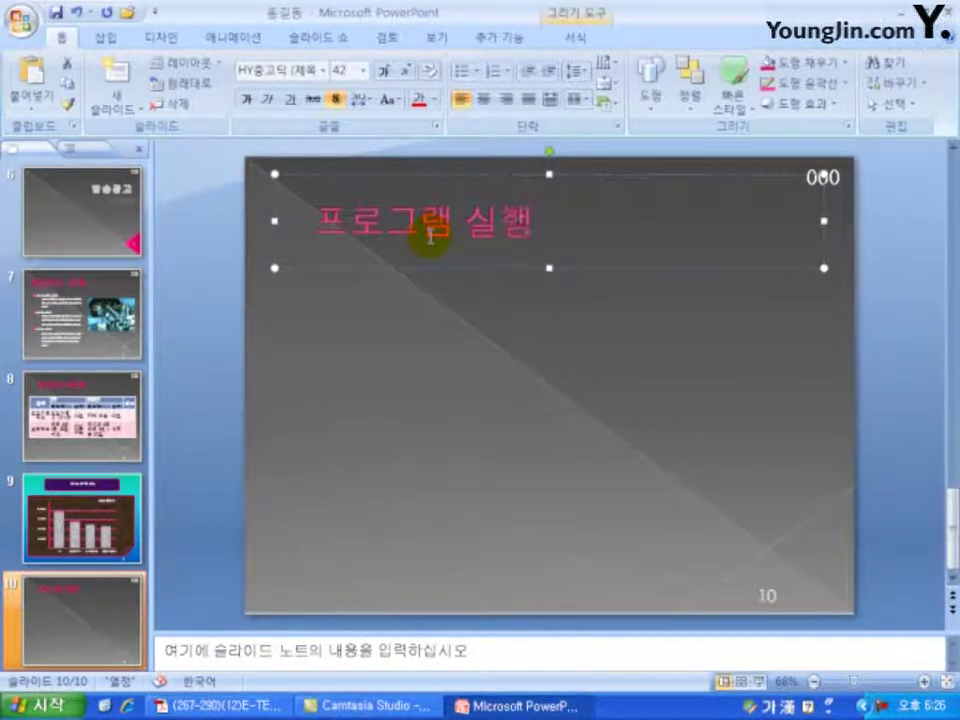
- Set the whole title of slide 10 to the 궁서체 font at size 50
{"action": "left_click", "coordinate": [424, 262]}
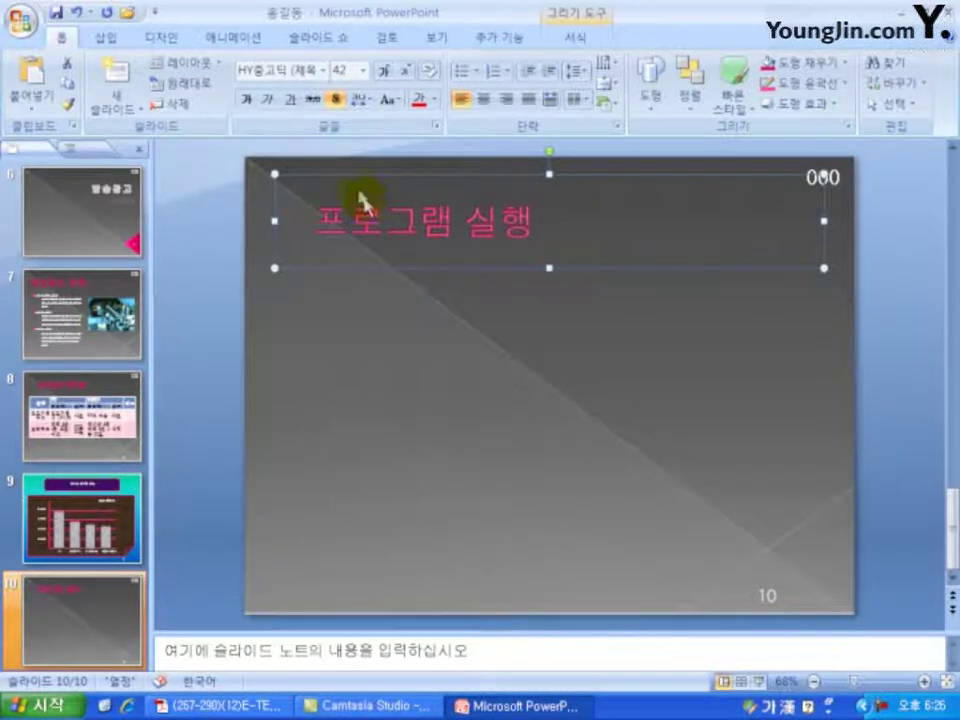
{"action": "left_click", "coordinate": [303, 70]}
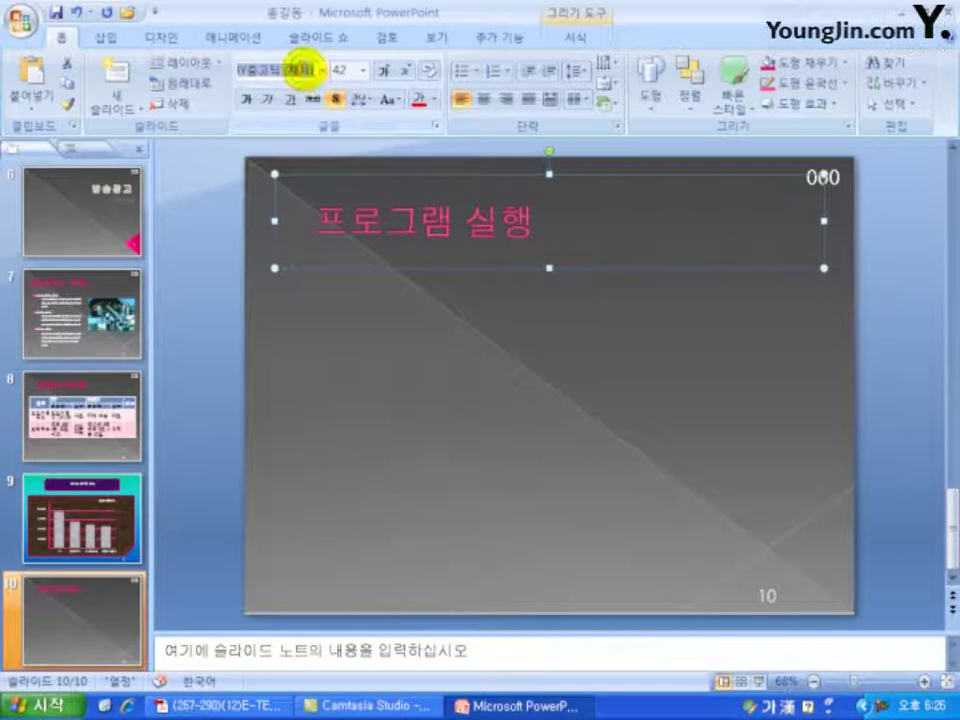
{"action": "type", "text": "궁서체"}
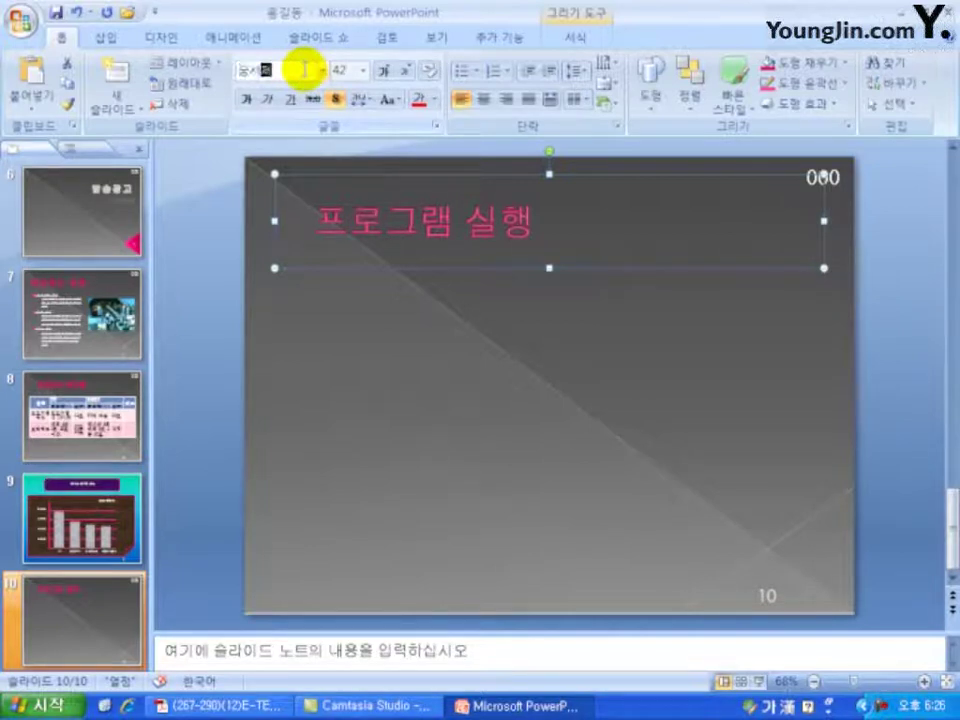
{"action": "key", "text": "Return"}
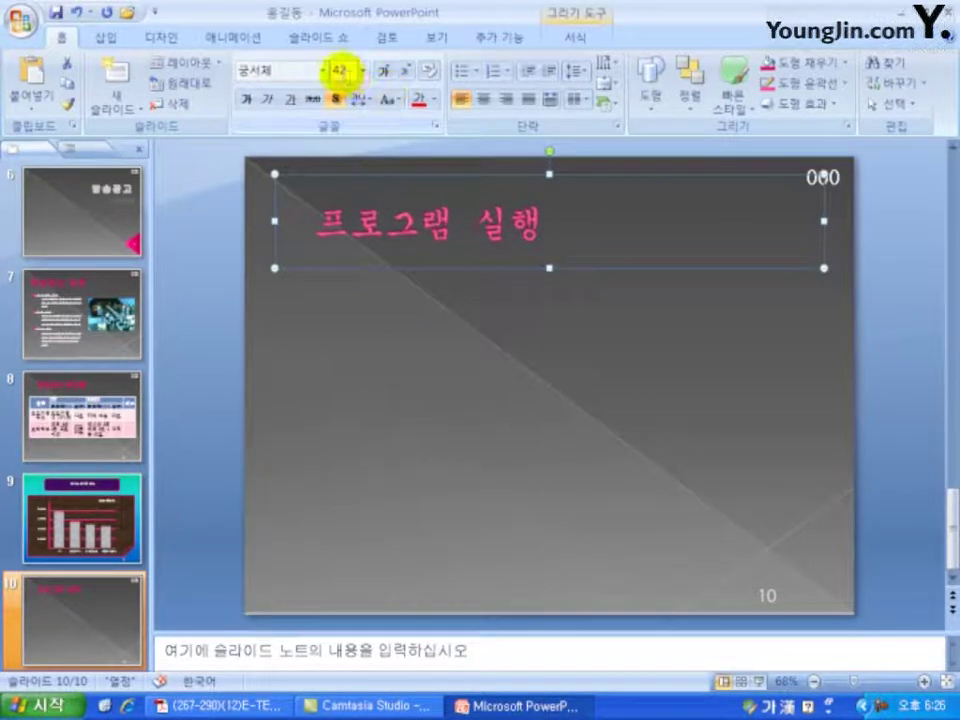
{"action": "left_click", "coordinate": [398, 75]}
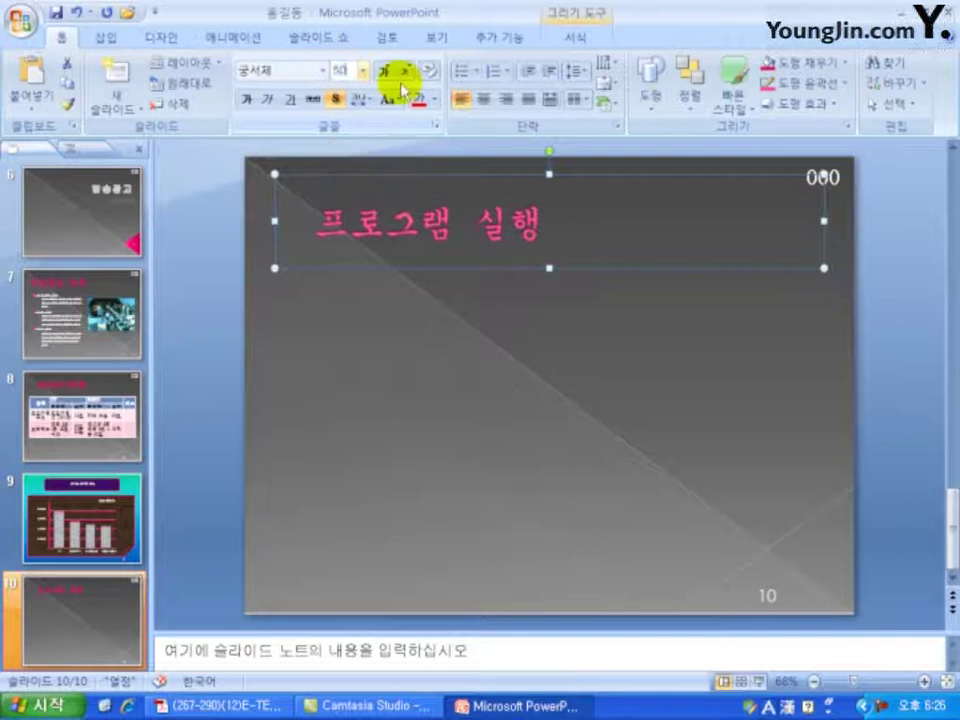
{"action": "left_click", "coordinate": [401, 84]}
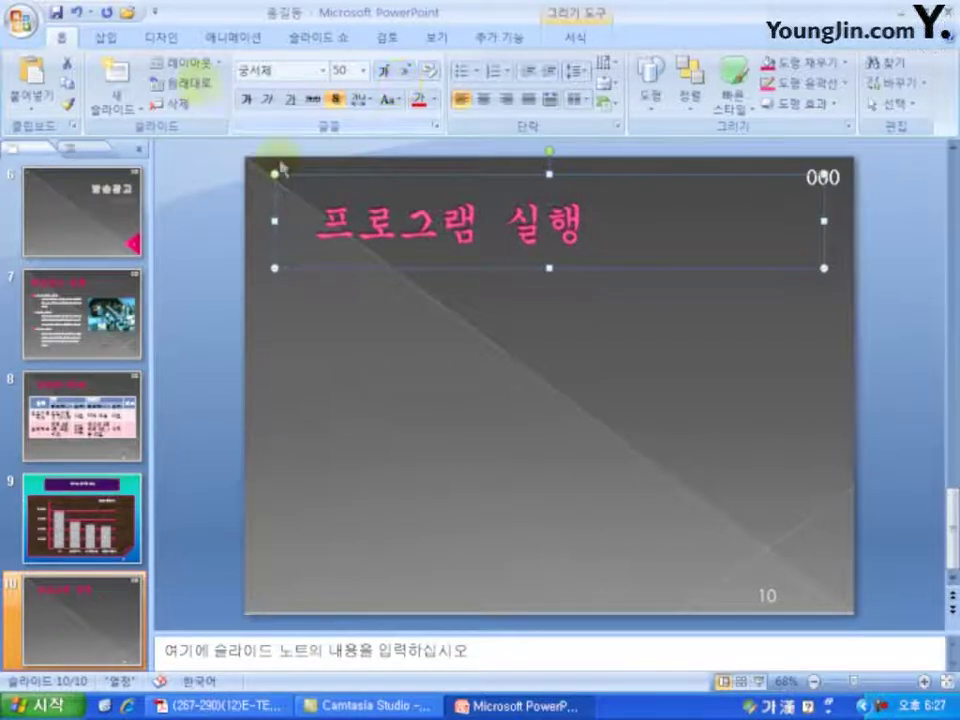
- Draw a lightning bolt shape about 10.6 cm high and 6 cm wide below the title, near the middle of the slide
{"action": "left_click", "coordinate": [104, 39]}
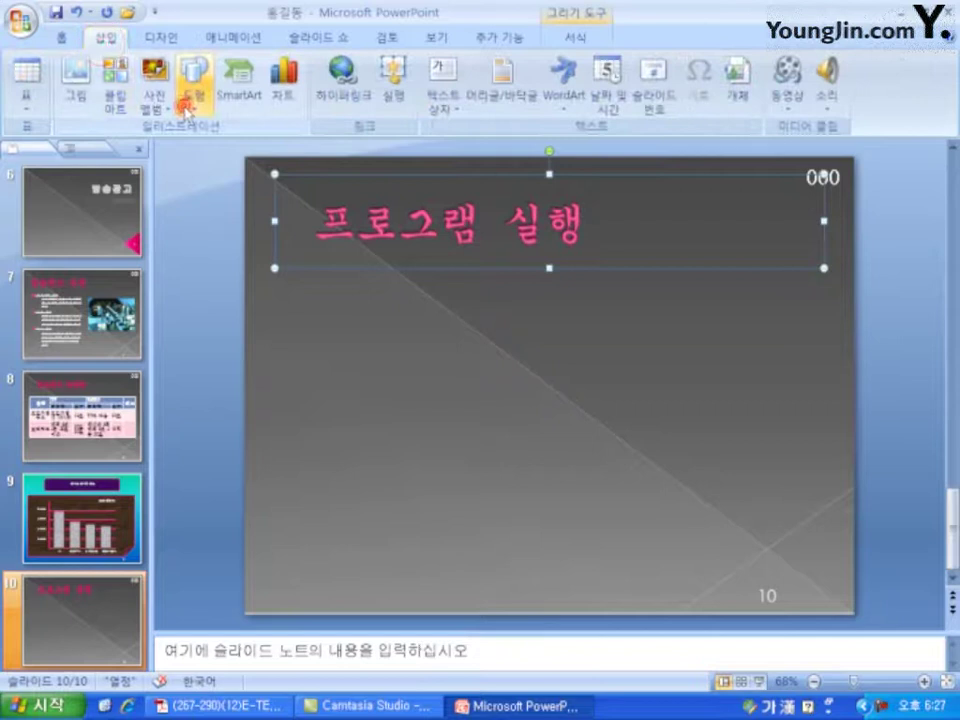
{"action": "left_click", "coordinate": [190, 100]}
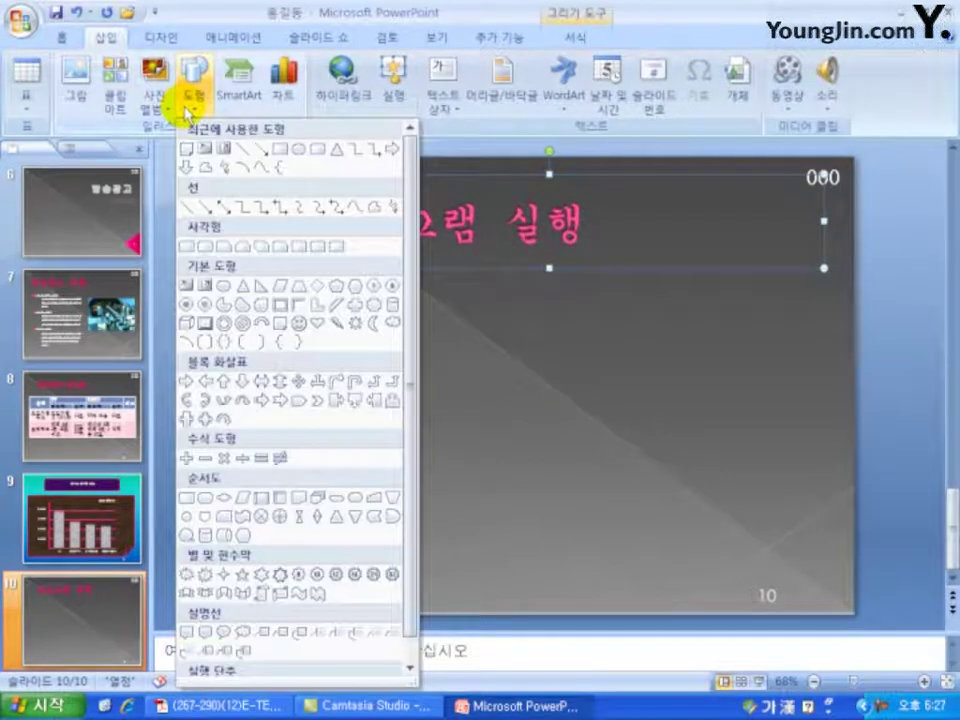
{"action": "left_click", "coordinate": [336, 331]}
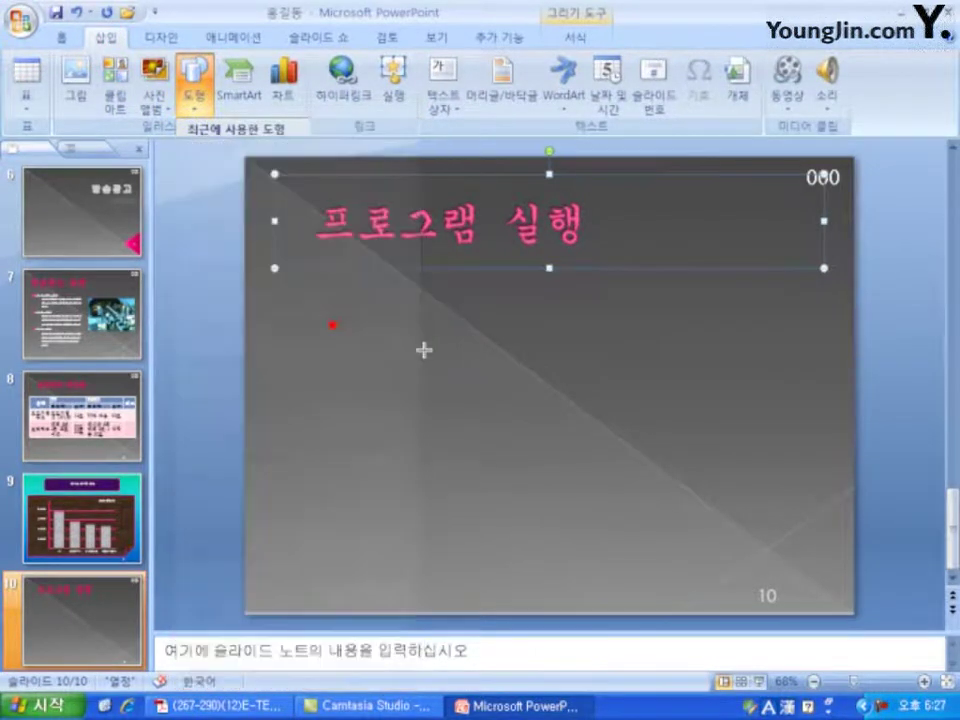
{"action": "left_click_drag", "start_coordinate": [401, 290], "coordinate": [538, 545]}
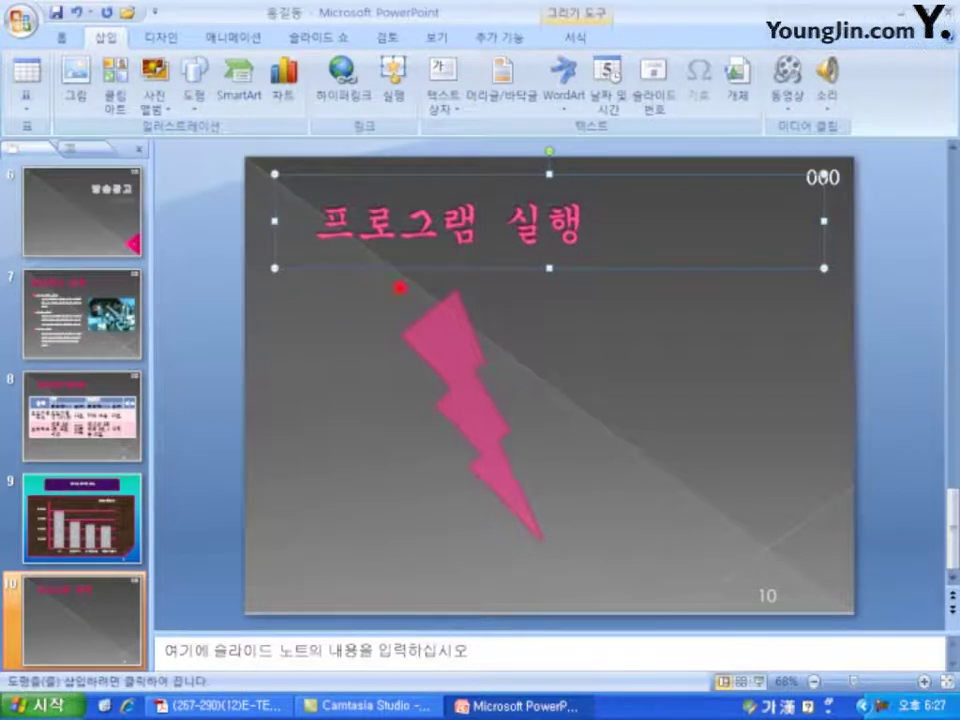
{"action": "left_click_drag", "start_coordinate": [400, 287], "coordinate": [540, 543]}
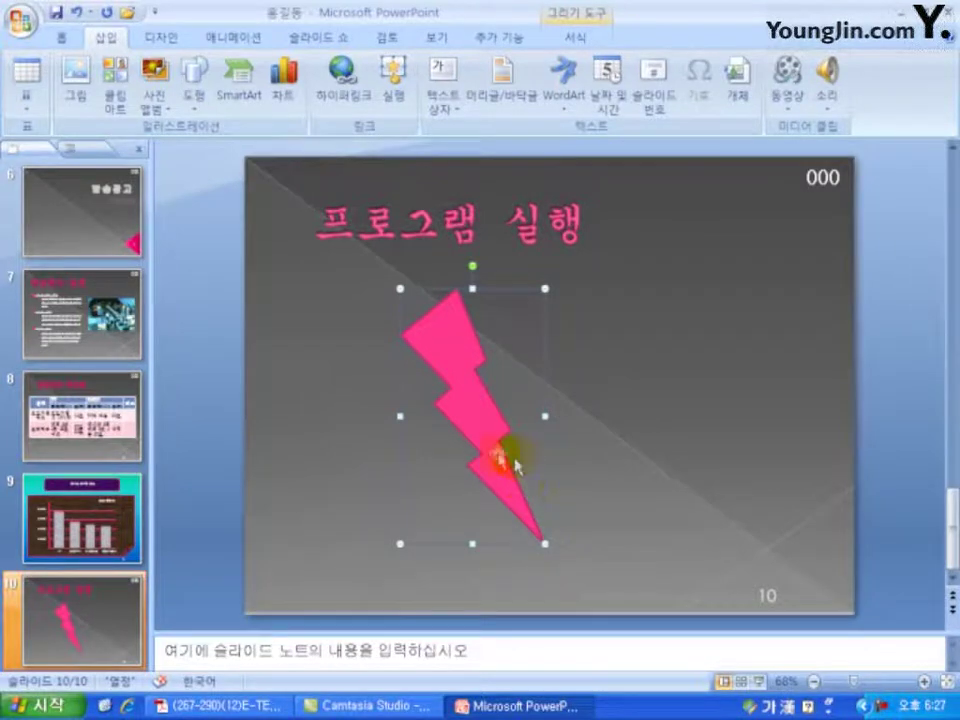
- Fill the lightning bolt with the pink tissue paper texture (분홍 박엽지)
{"action": "right_click", "coordinate": [457, 395]}
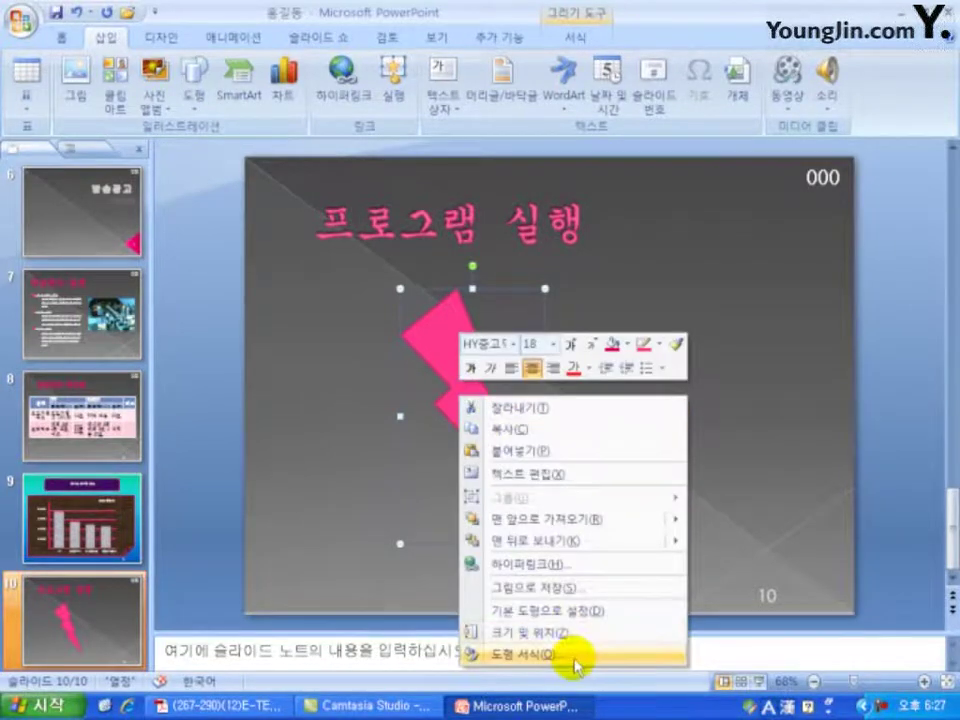
{"action": "left_click", "coordinate": [570, 655]}
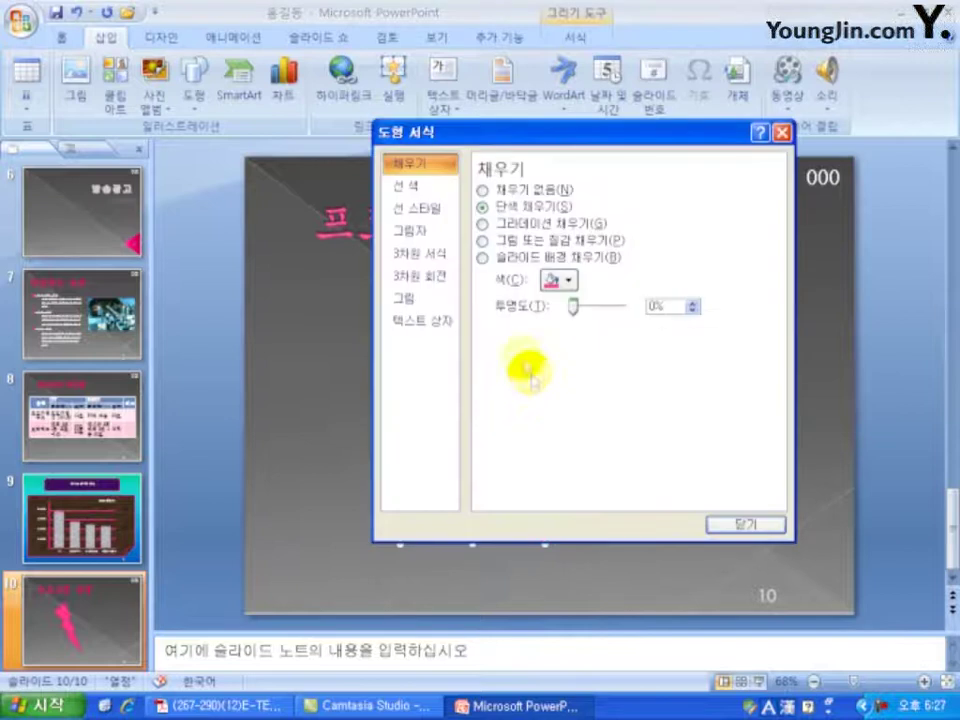
{"action": "left_click", "coordinate": [528, 241]}
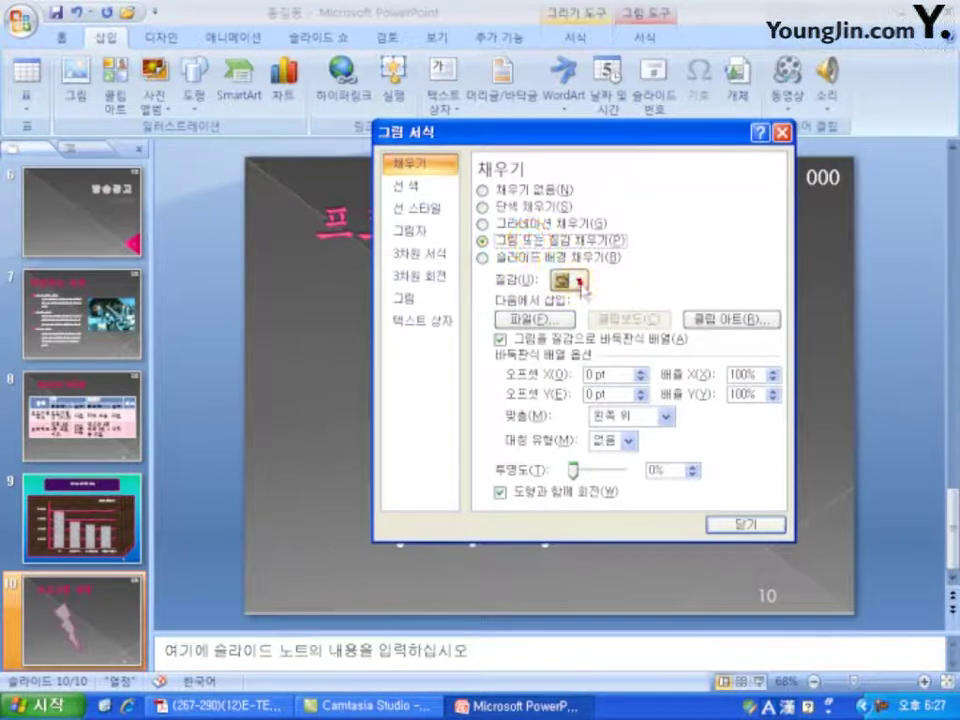
{"action": "left_click", "coordinate": [580, 283]}
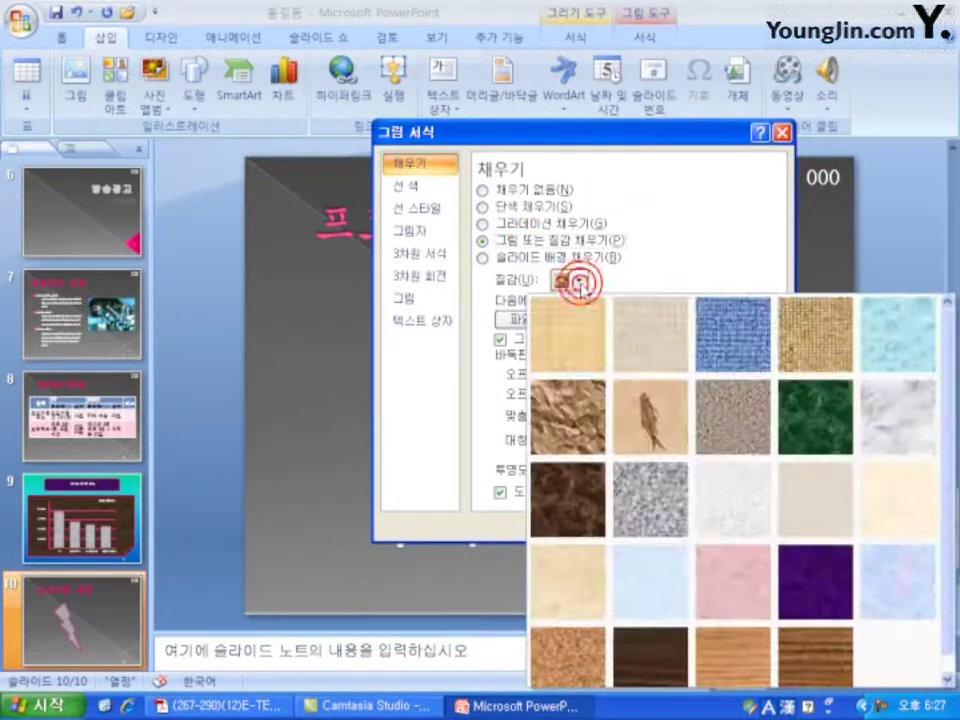
{"action": "left_click", "coordinate": [718, 584]}
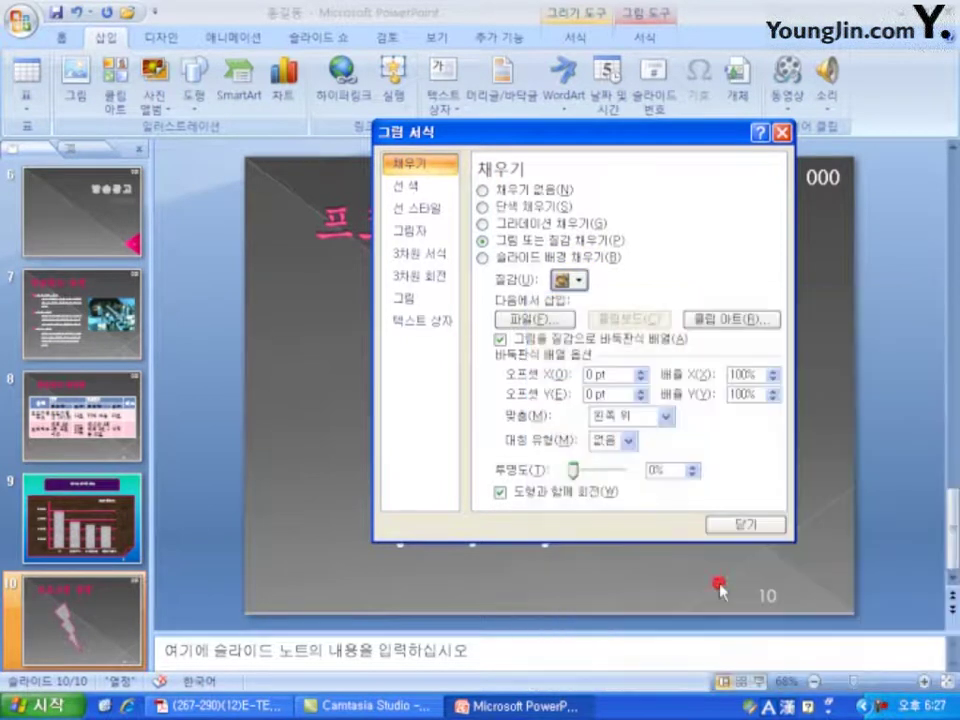
{"action": "left_click", "coordinate": [736, 522]}
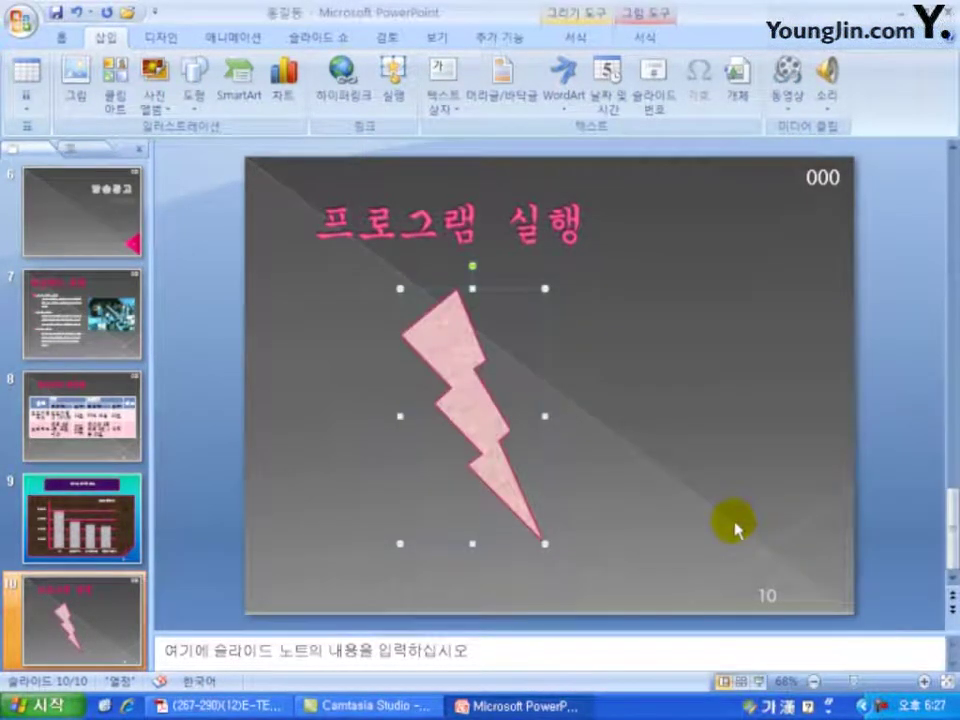
- Set the lightning bolt's size to 7 cm high and 6 cm wide
{"action": "left_click", "coordinate": [578, 42]}
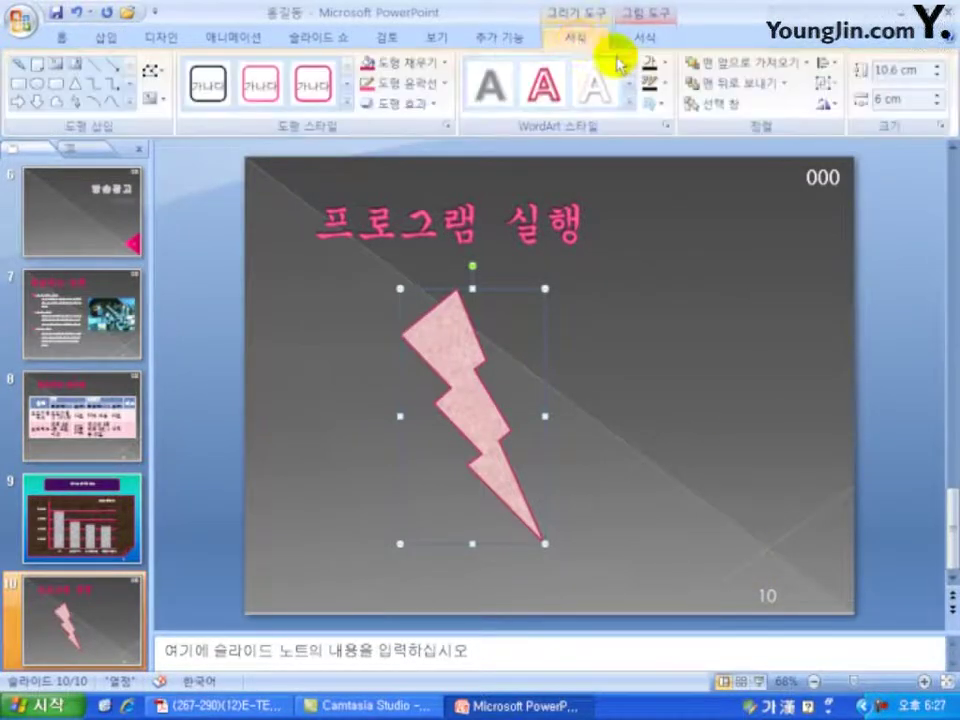
{"action": "left_click", "coordinate": [905, 99]}
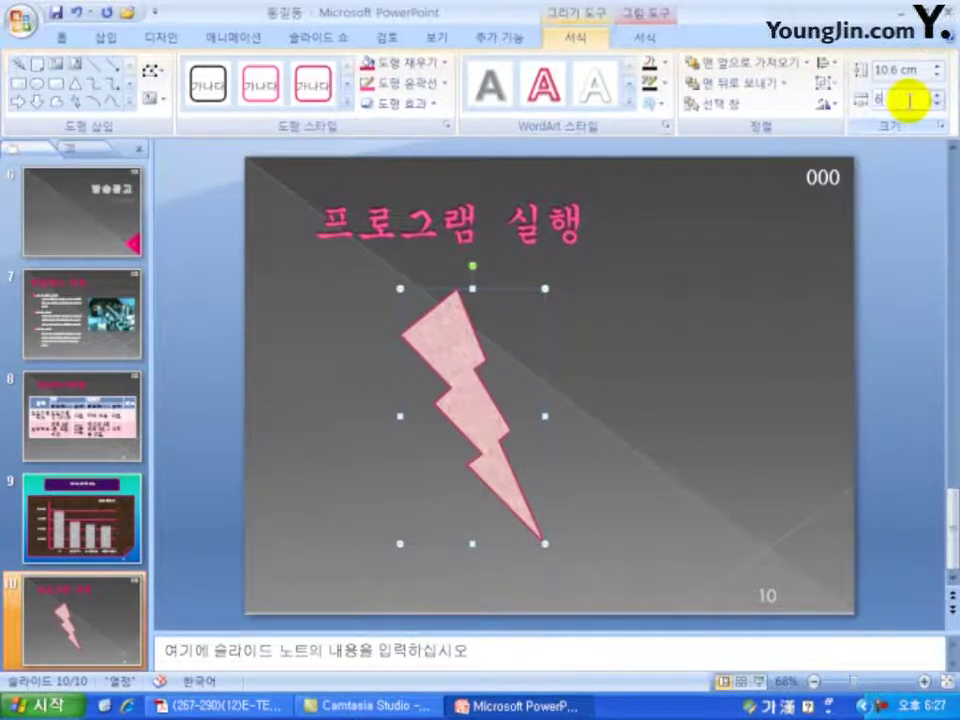
{"action": "left_click", "coordinate": [909, 69]}
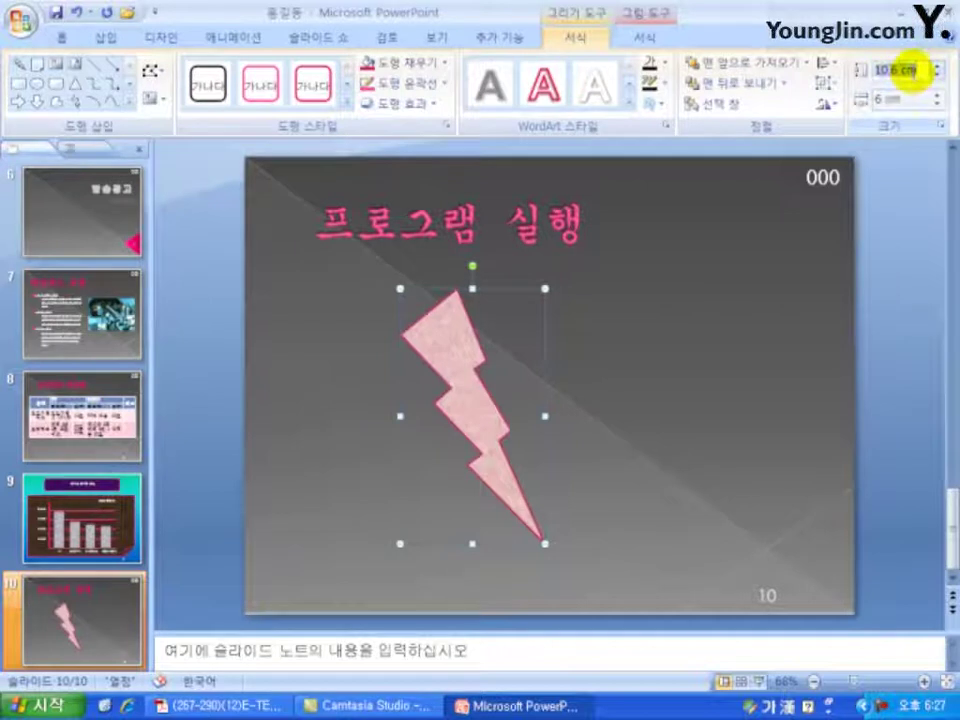
{"action": "type", "text": "7"}
{"action": "key", "text": "Return"}
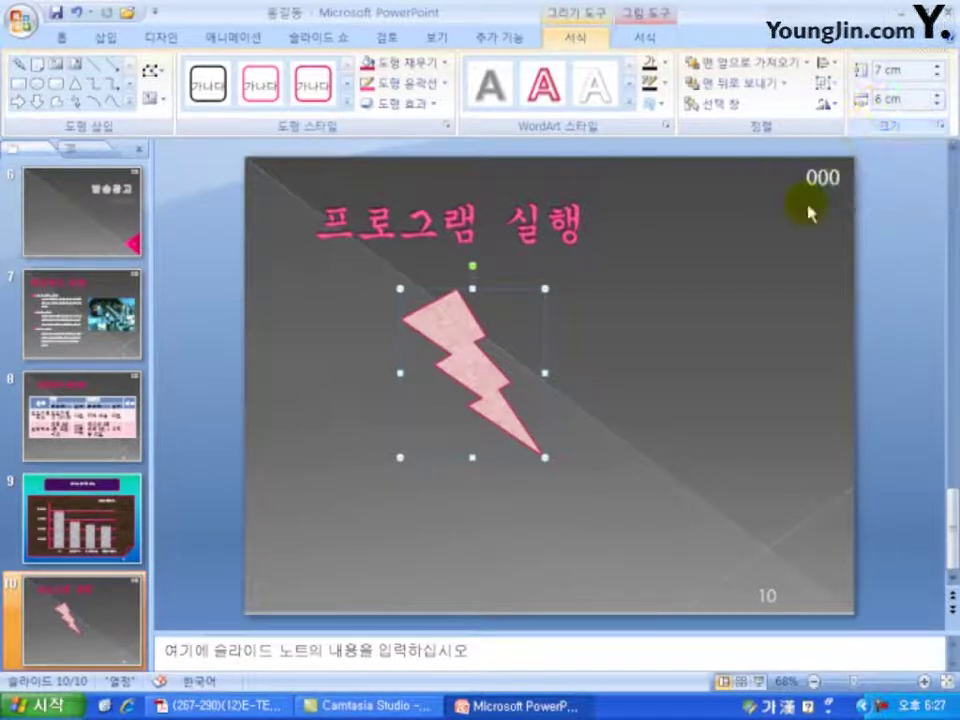
- Give the lightning bolt the first top bevel style in its 3-D format and a depth of 72 pt
{"action": "right_click", "coordinate": [470, 344]}
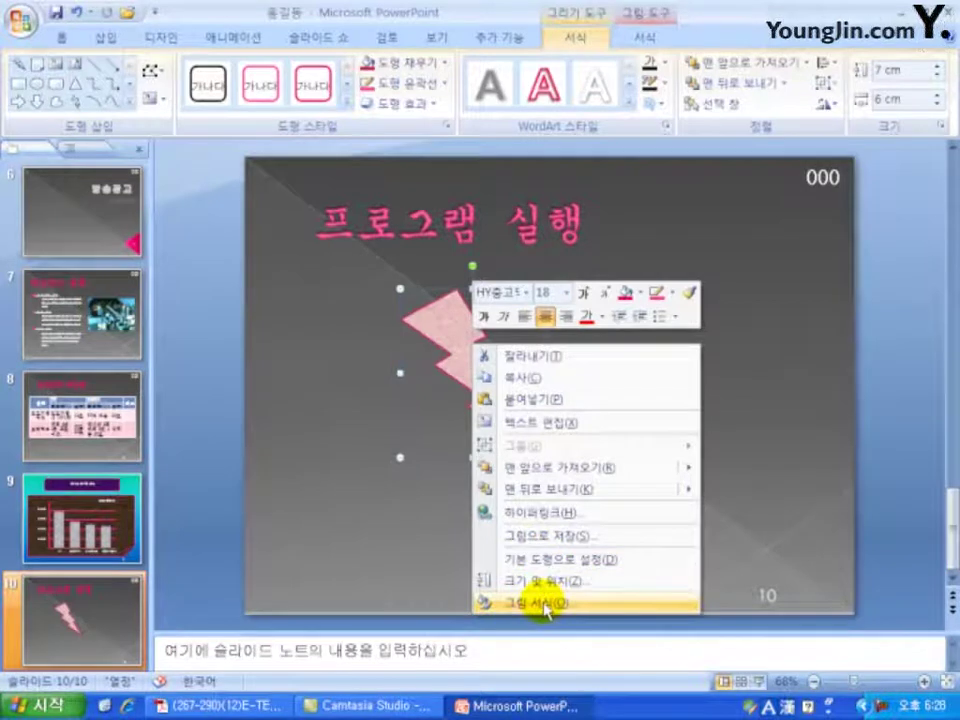
{"action": "left_click", "coordinate": [543, 604]}
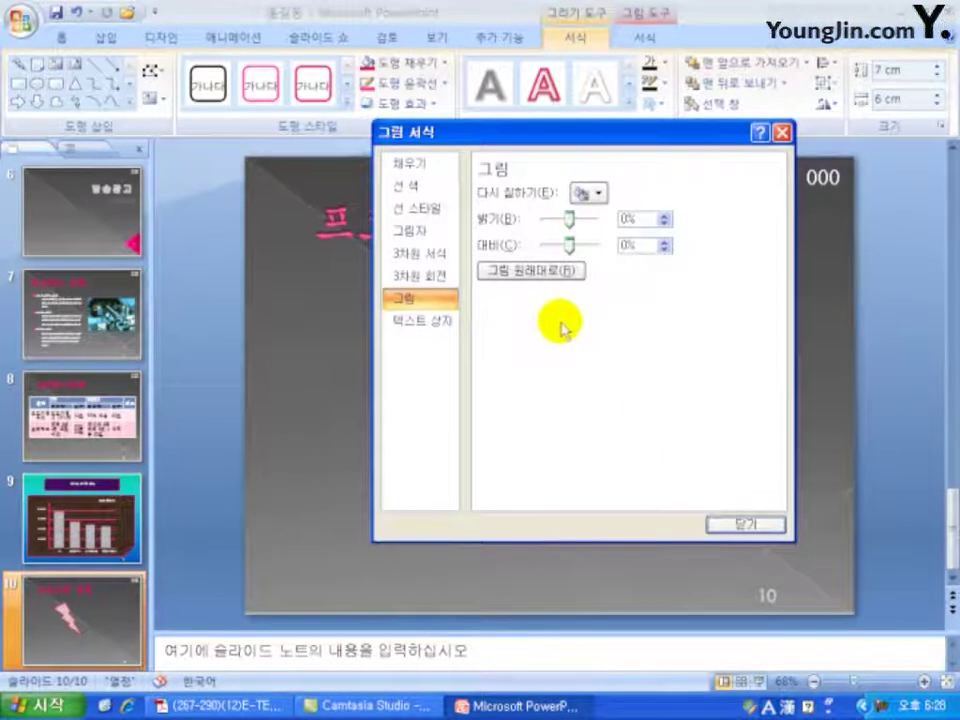
{"action": "left_click", "coordinate": [407, 253]}
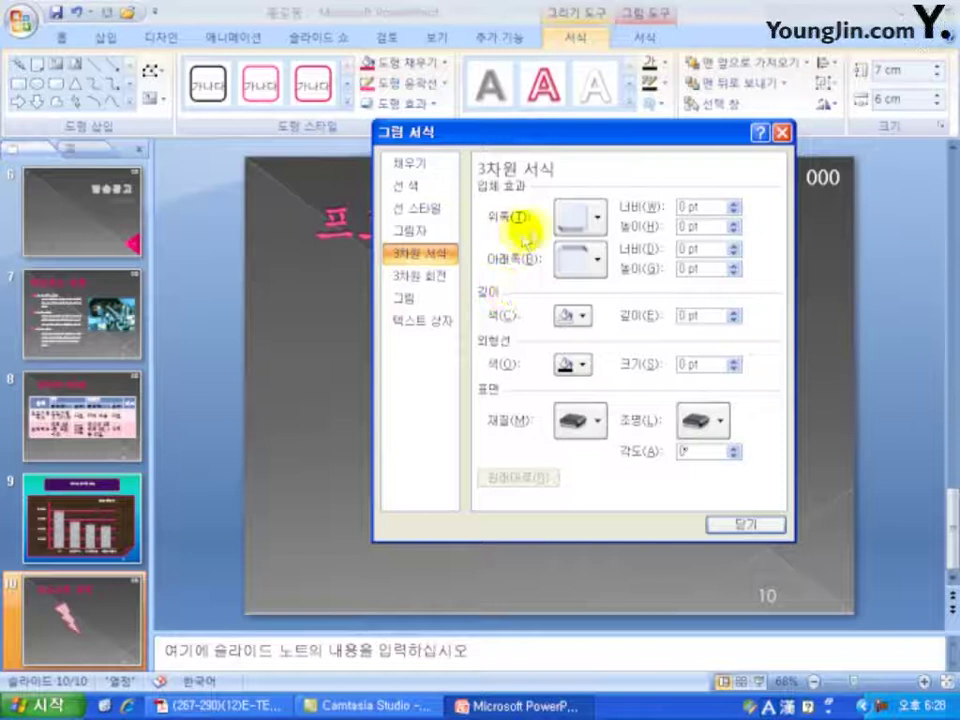
{"action": "left_click", "coordinate": [576, 224]}
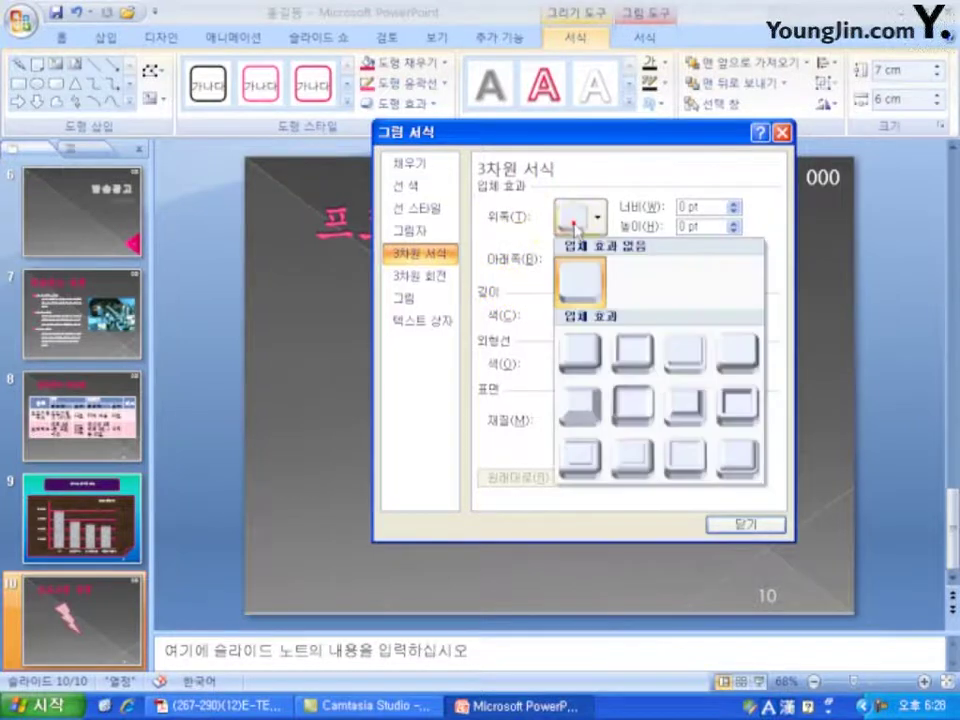
{"action": "left_click", "coordinate": [582, 355]}
{"action": "double_click", "coordinate": [712, 316]}
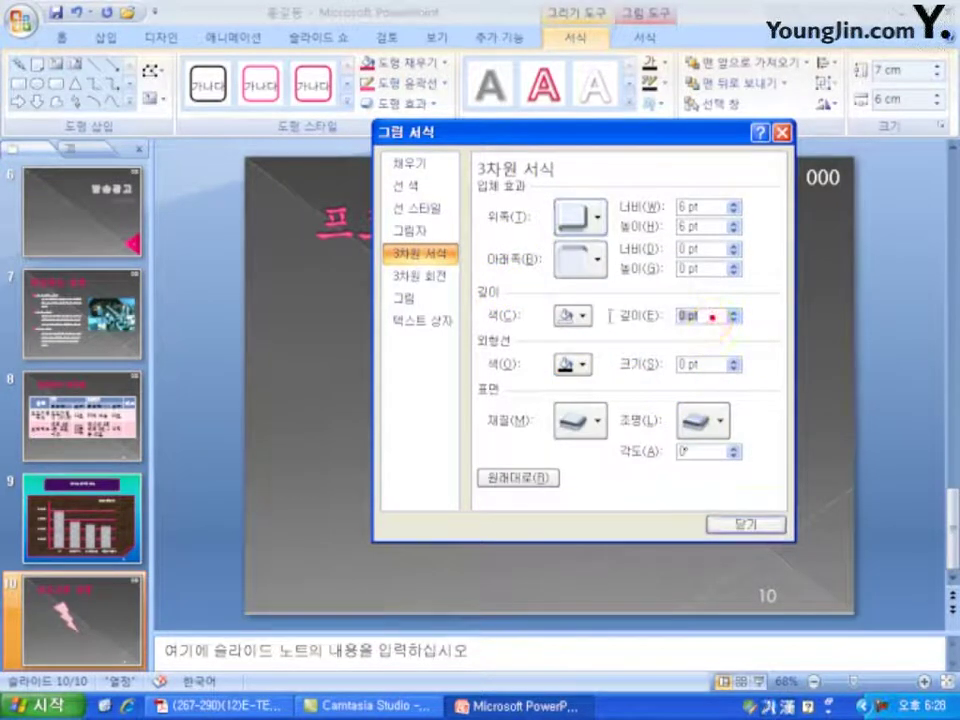
{"action": "type", "text": "7"}
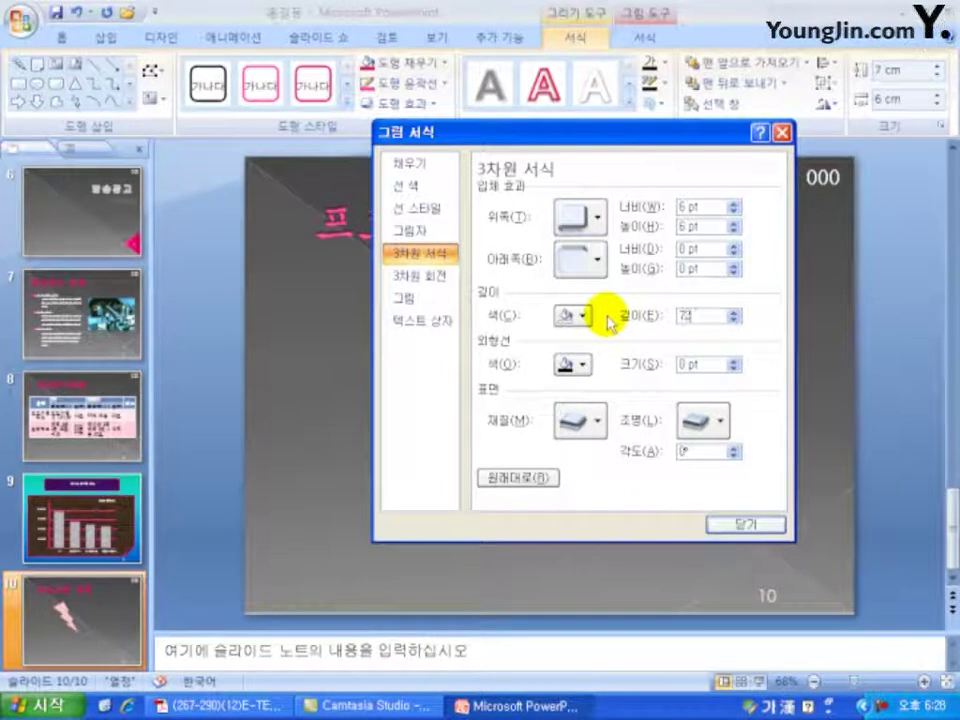
{"action": "type", "text": "2"}
{"action": "left_click", "coordinate": [745, 522]}
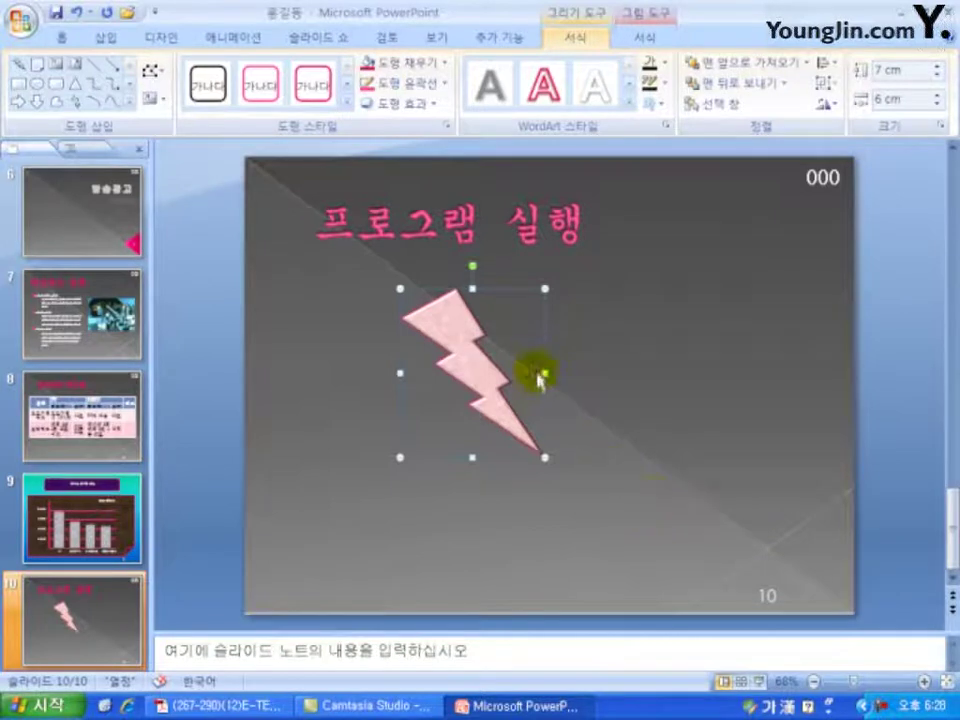
- Set the lightning bolt's mouse-over action to run a program (프로그램 실행)
{"action": "left_click", "coordinate": [107, 38]}
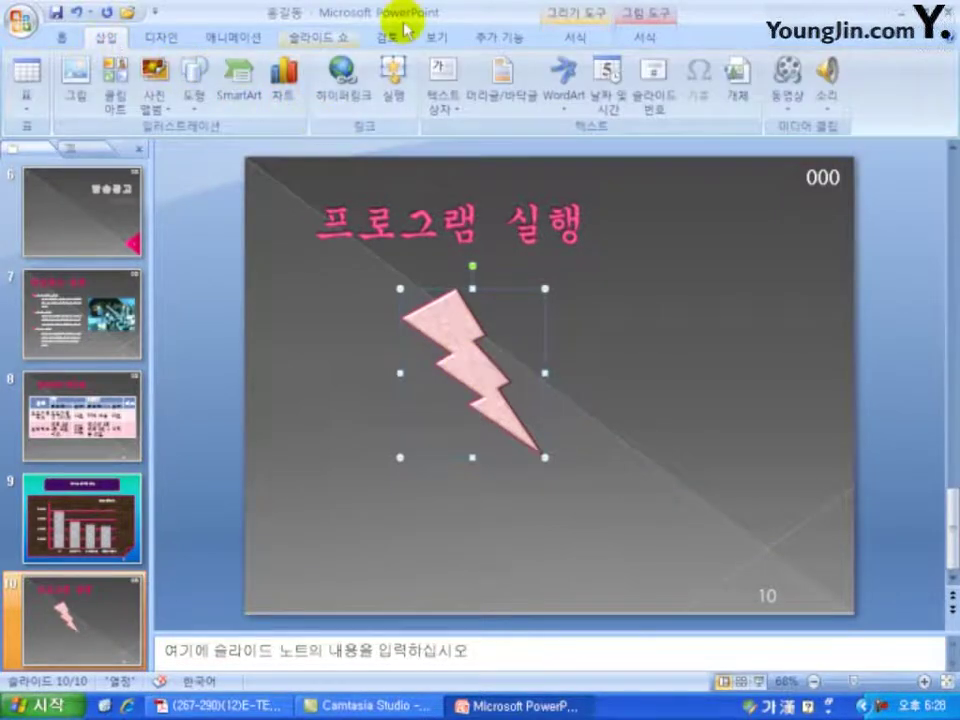
{"action": "left_click", "coordinate": [388, 97]}
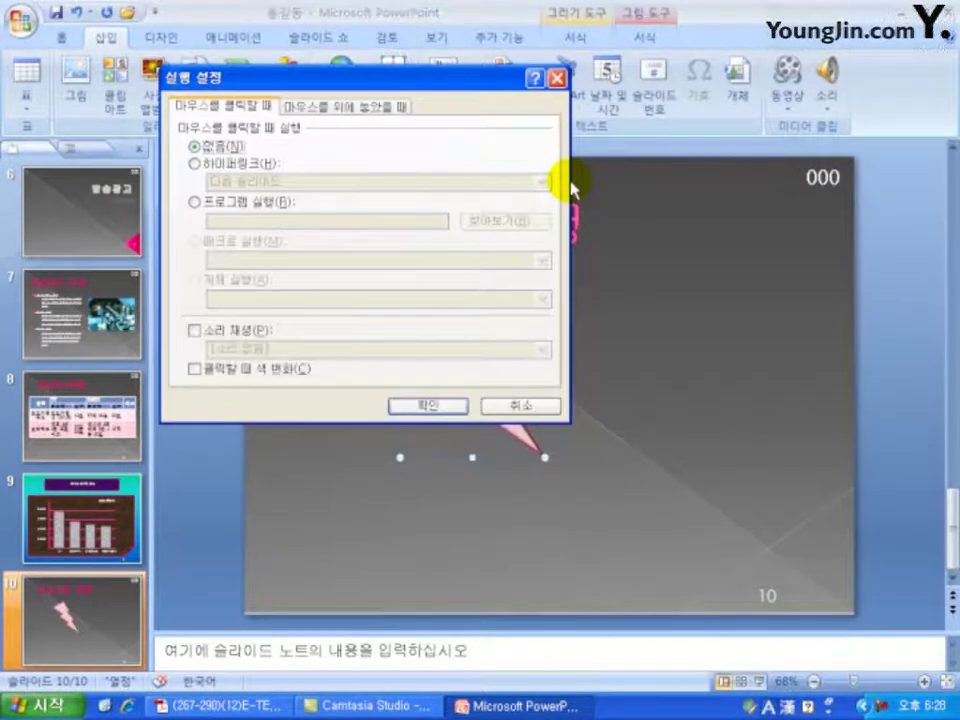
{"action": "left_click", "coordinate": [390, 110]}
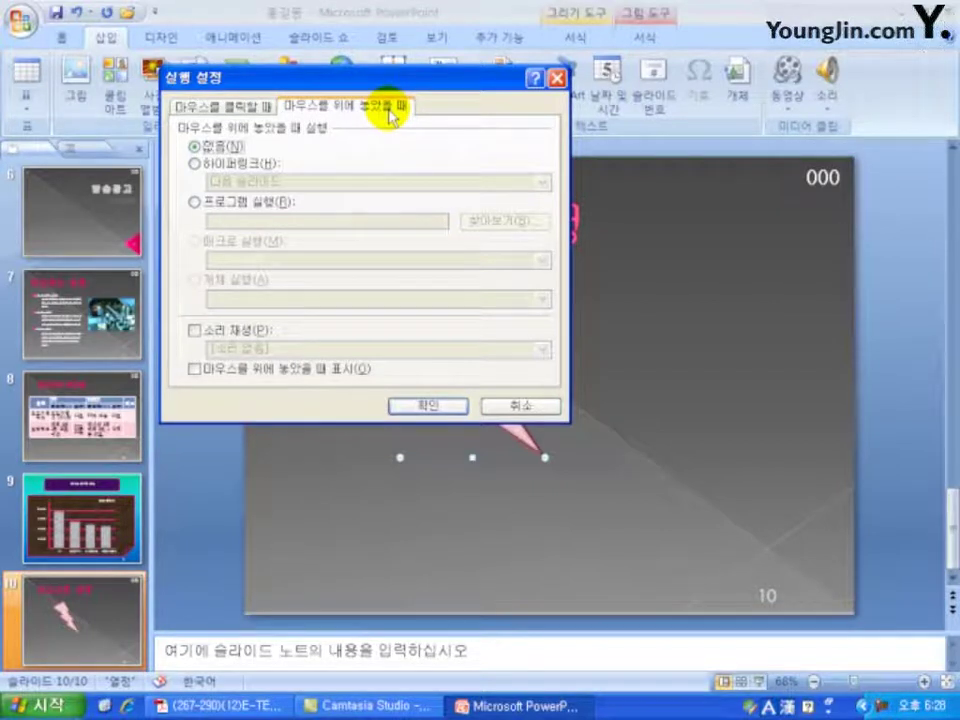
{"action": "left_click", "coordinate": [276, 203]}
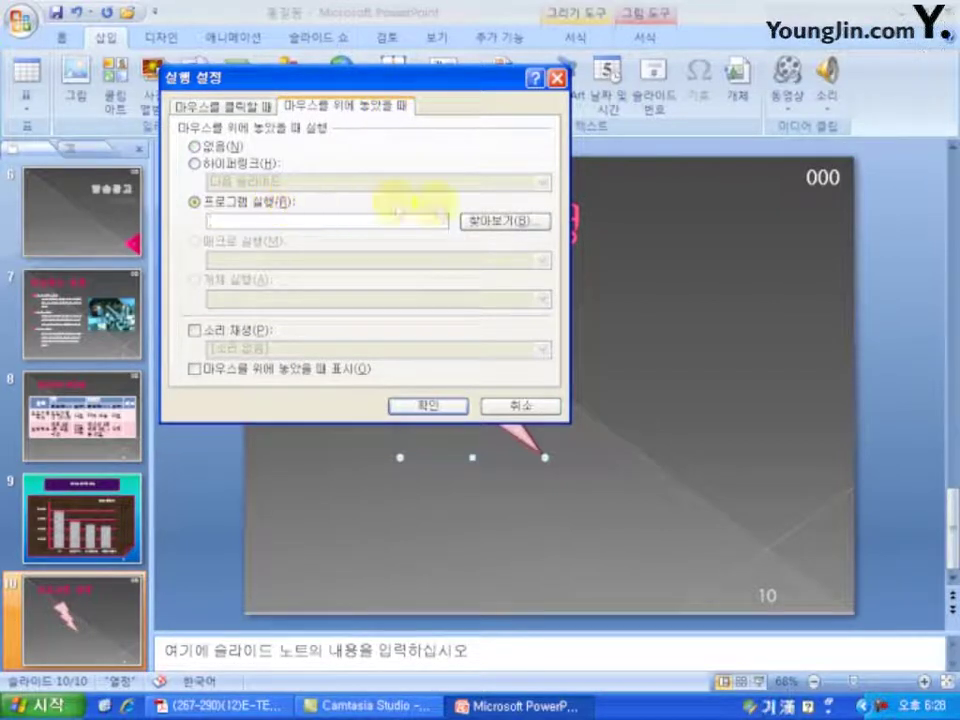
- Choose C:\WINDOWS\notepad.exe as the program the mouse-over action runs and apply the action settings
{"action": "left_click", "coordinate": [497, 222]}
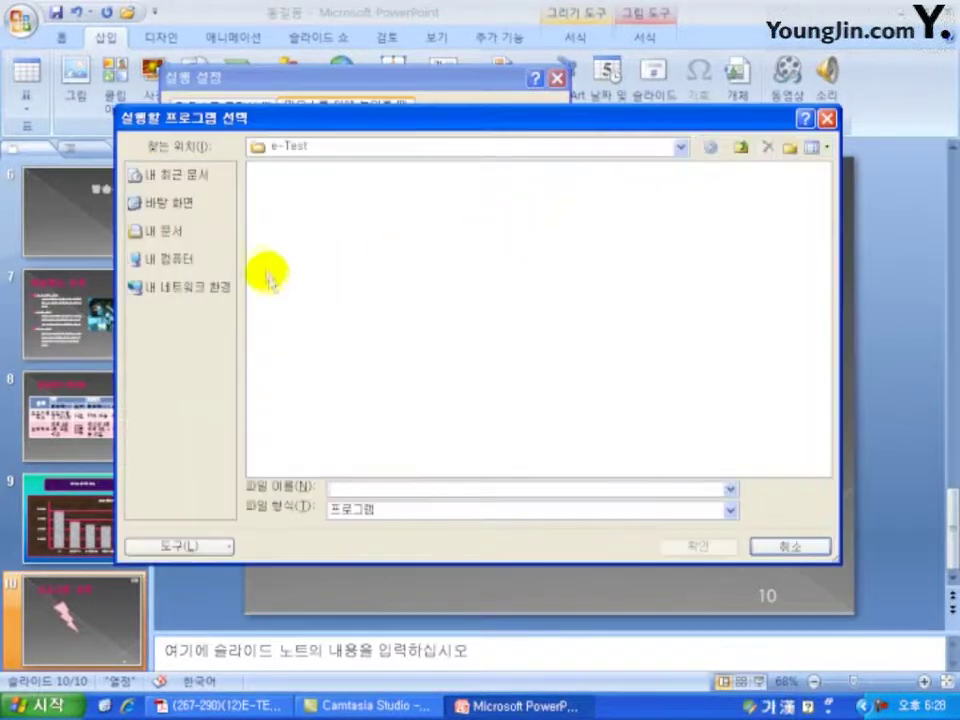
{"action": "left_click", "coordinate": [183, 262]}
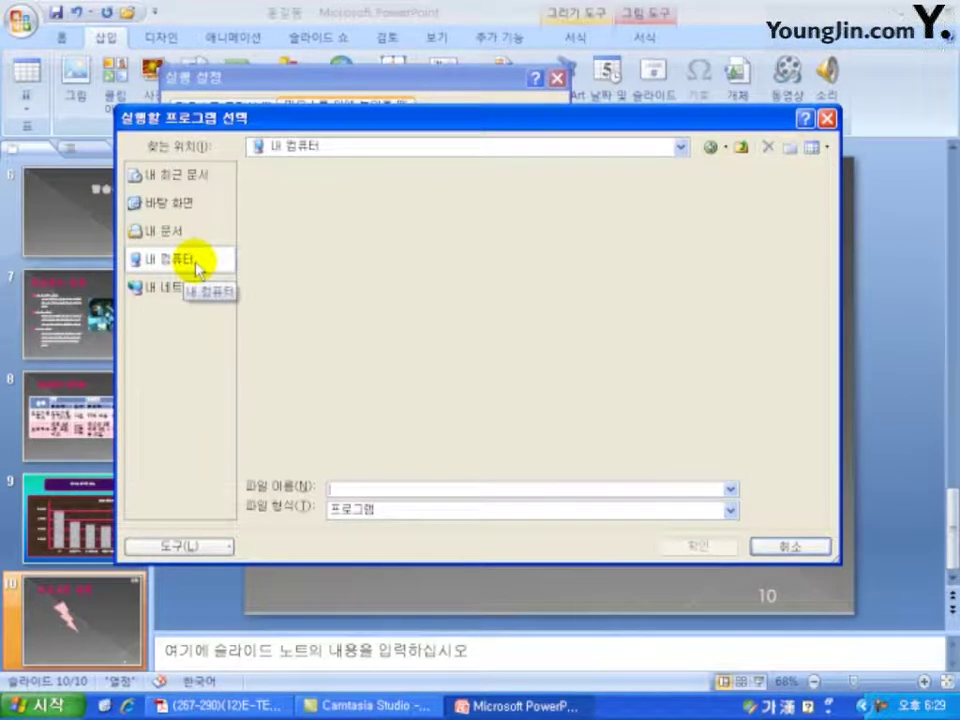
{"action": "left_click", "coordinate": [195, 264]}
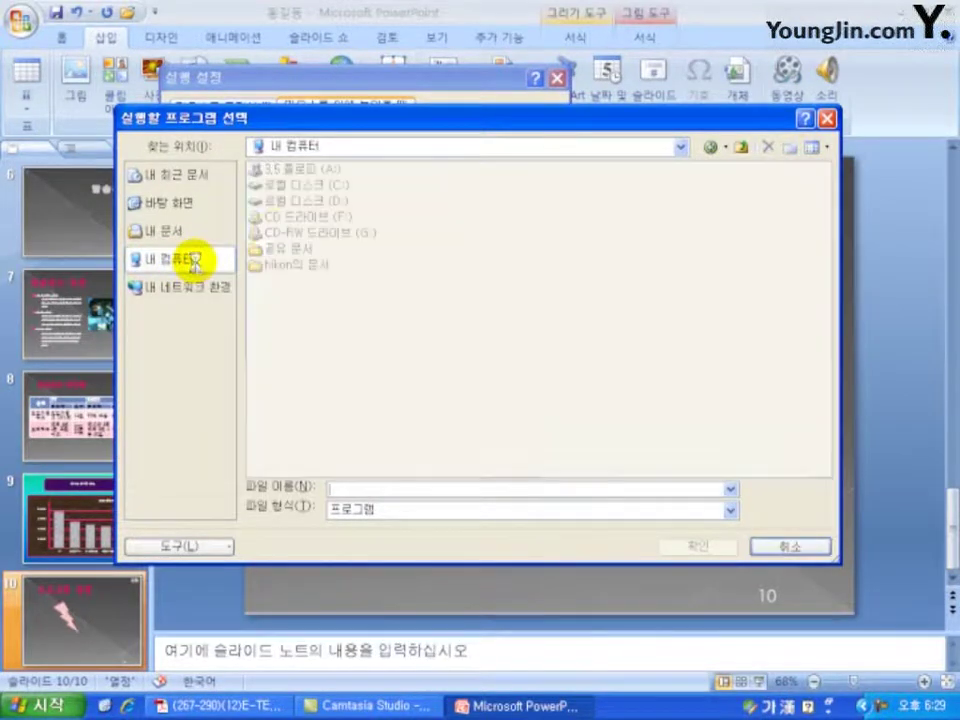
{"action": "double_click", "coordinate": [290, 185]}
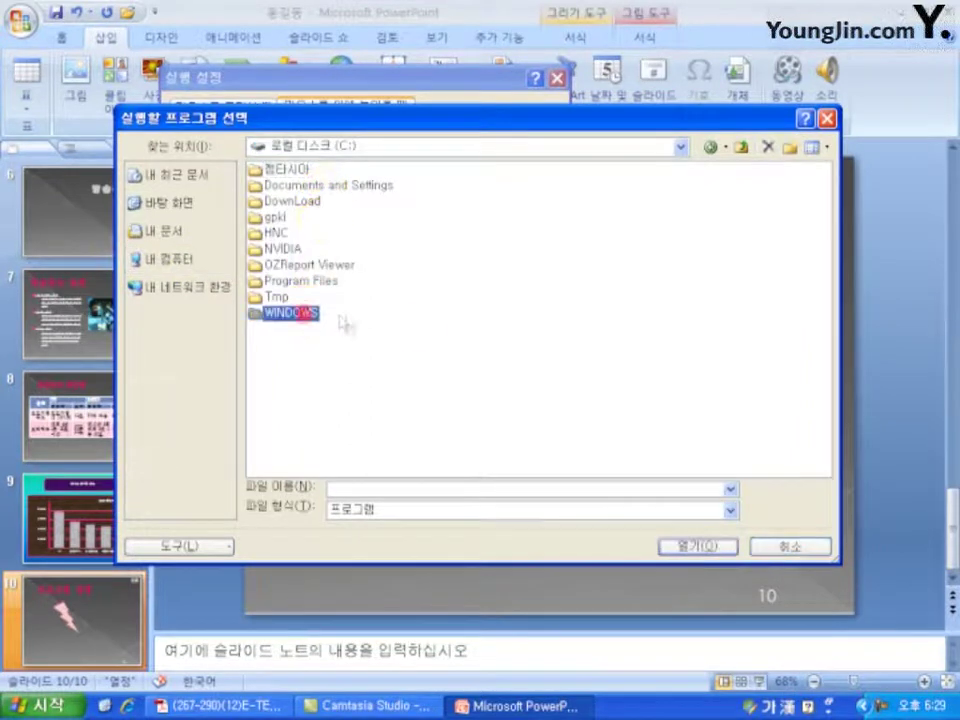
{"action": "double_click", "coordinate": [300, 314]}
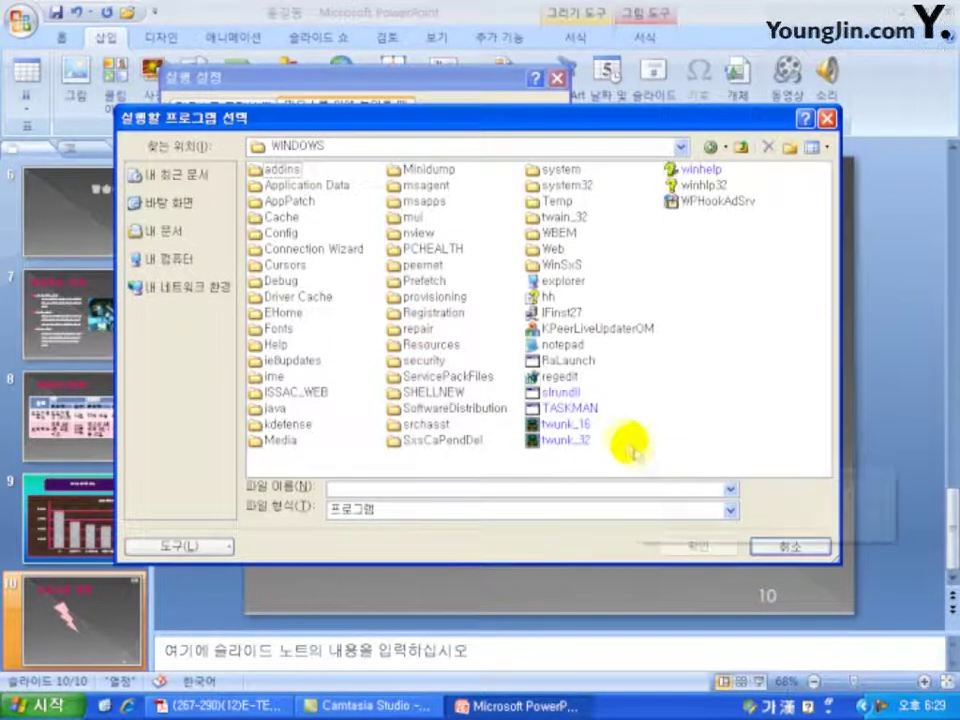
{"action": "left_click", "coordinate": [566, 346]}
{"action": "left_click", "coordinate": [572, 350]}
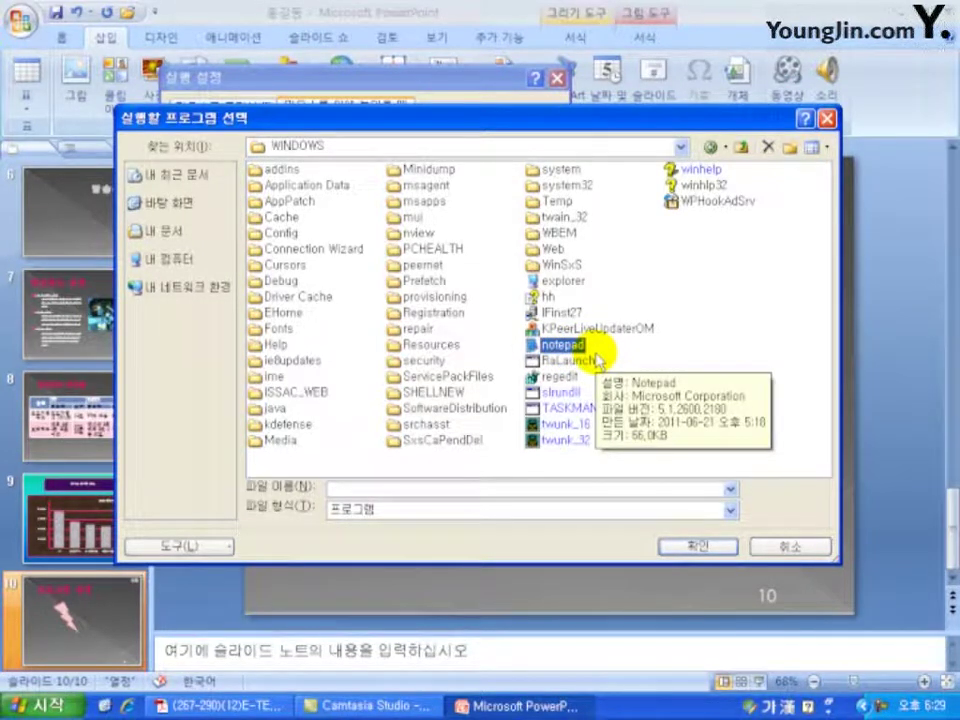
{"action": "left_click", "coordinate": [700, 550]}
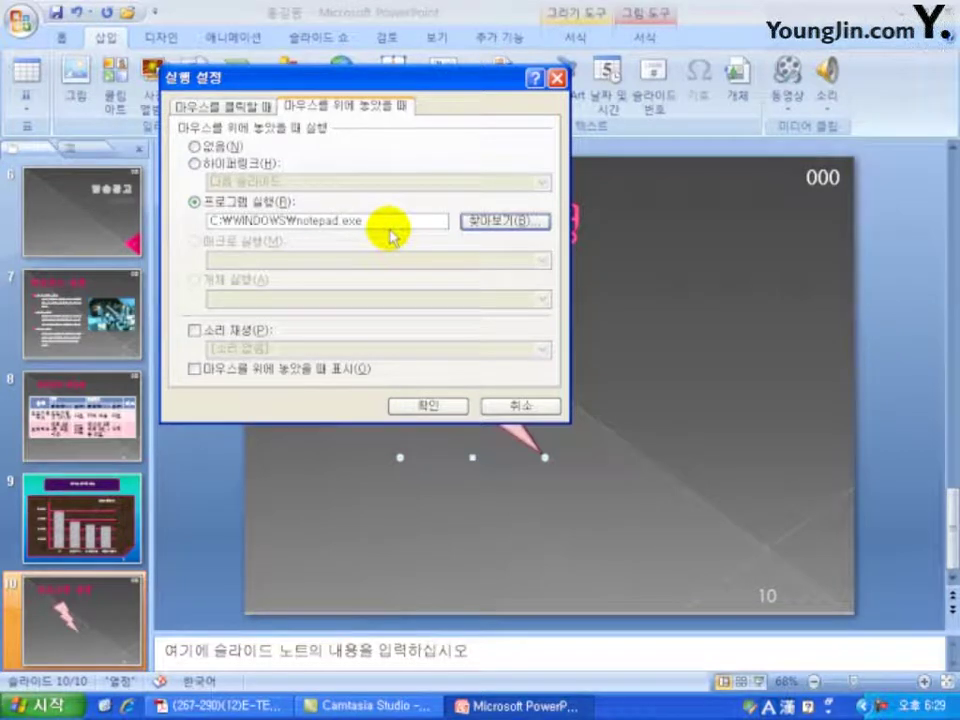
{"action": "left_click", "coordinate": [401, 404]}
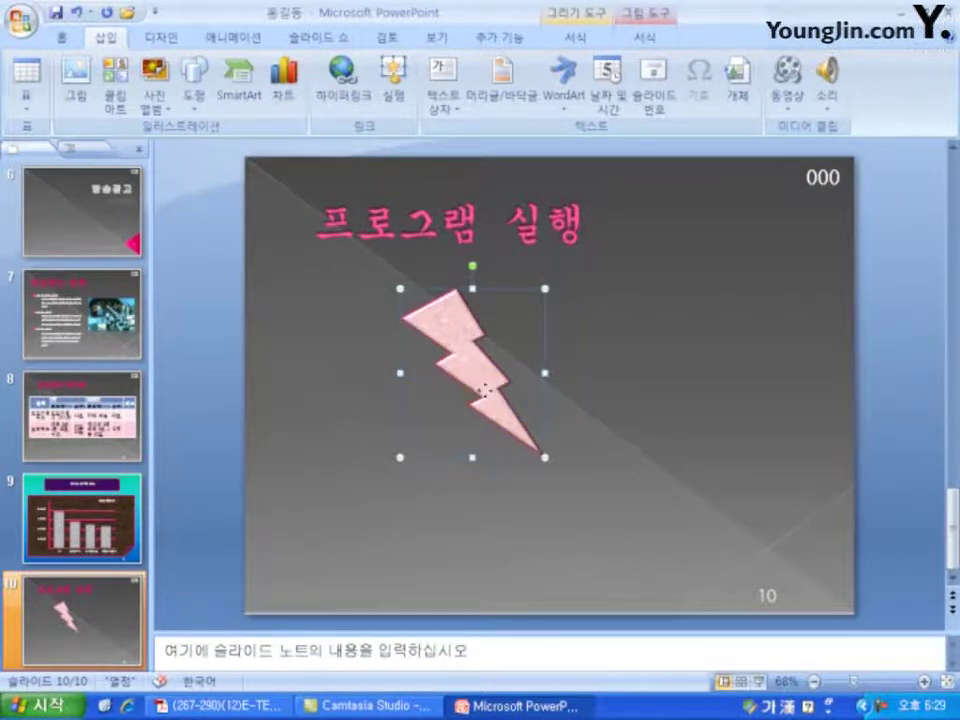
- Duplicate the lightning bolt to the right of the original and flip the copy horizontally
{"action": "left_click_drag", "start_coordinate": [484, 390], "coordinate": [641, 394]}
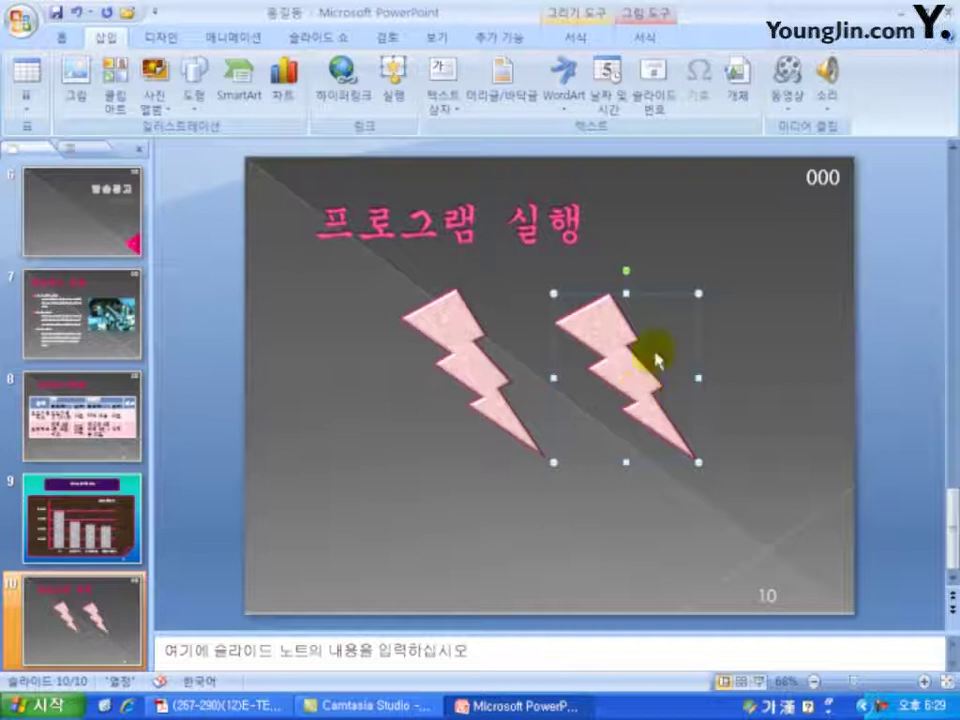
{"action": "left_click", "coordinate": [579, 38]}
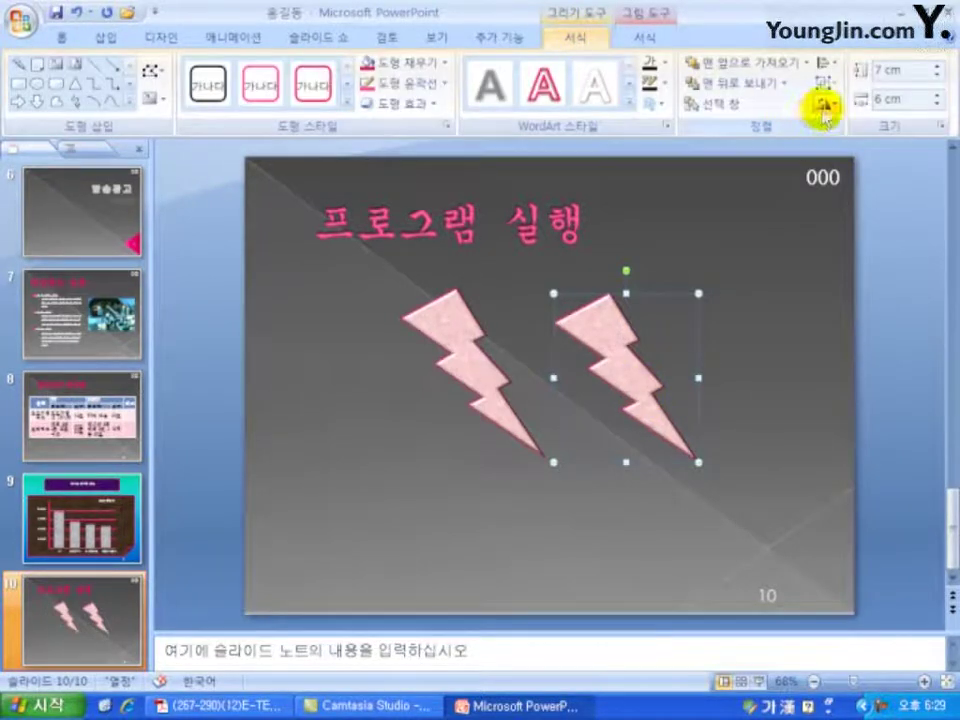
{"action": "left_click", "coordinate": [828, 104]}
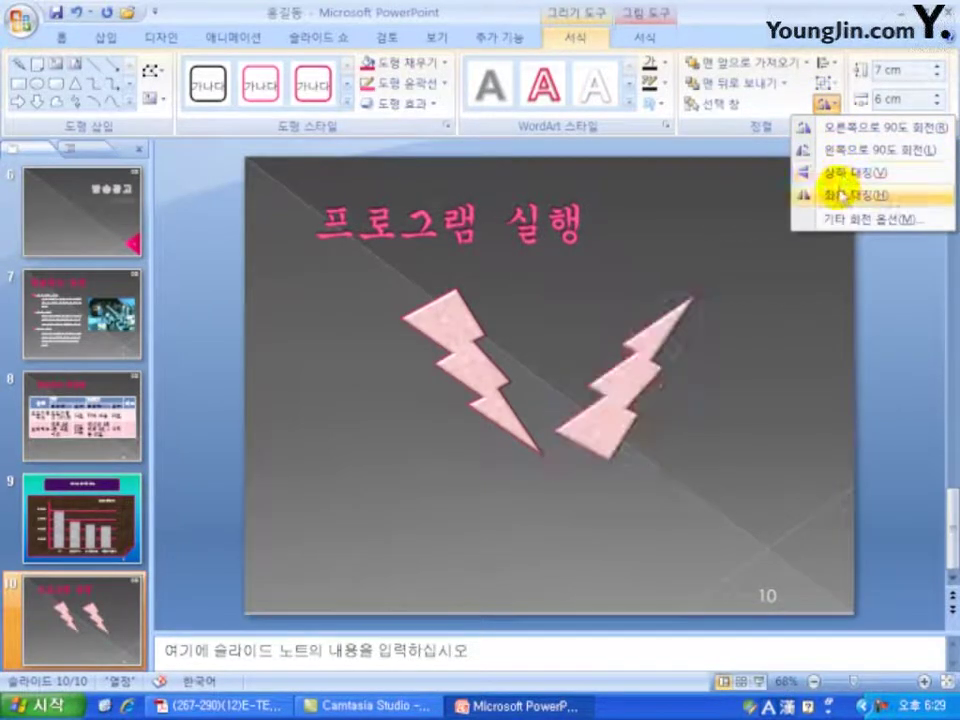
{"action": "left_click", "coordinate": [838, 195]}
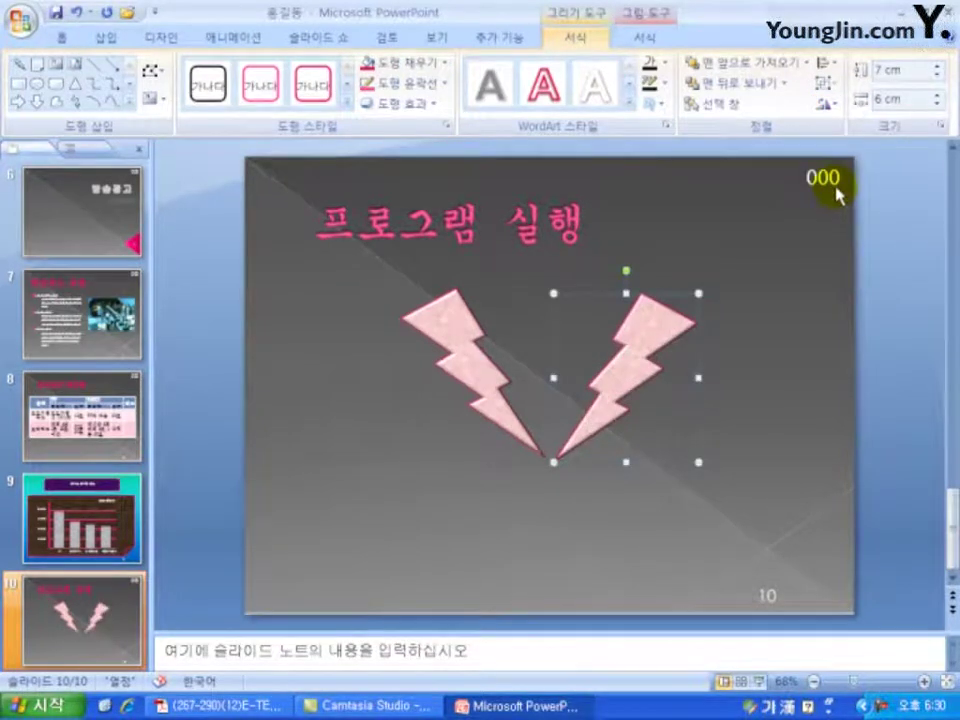
- Nudge the flipped bolt left until the two lower tips cross, and up to align it with the original bolt
{"action": "key", "text": "Left"}
{"action": "key", "text": "Left"}
{"action": "key", "text": "Left"}
{"action": "key", "text": "Left"}
{"action": "key", "text": "Left"}
{"action": "key", "text": "Left"}
{"action": "key", "text": "Left"}
{"action": "key", "text": "Left"}
{"action": "key", "text": "Left"}
{"action": "key", "text": "Left"}
{"action": "key", "text": "Left"}
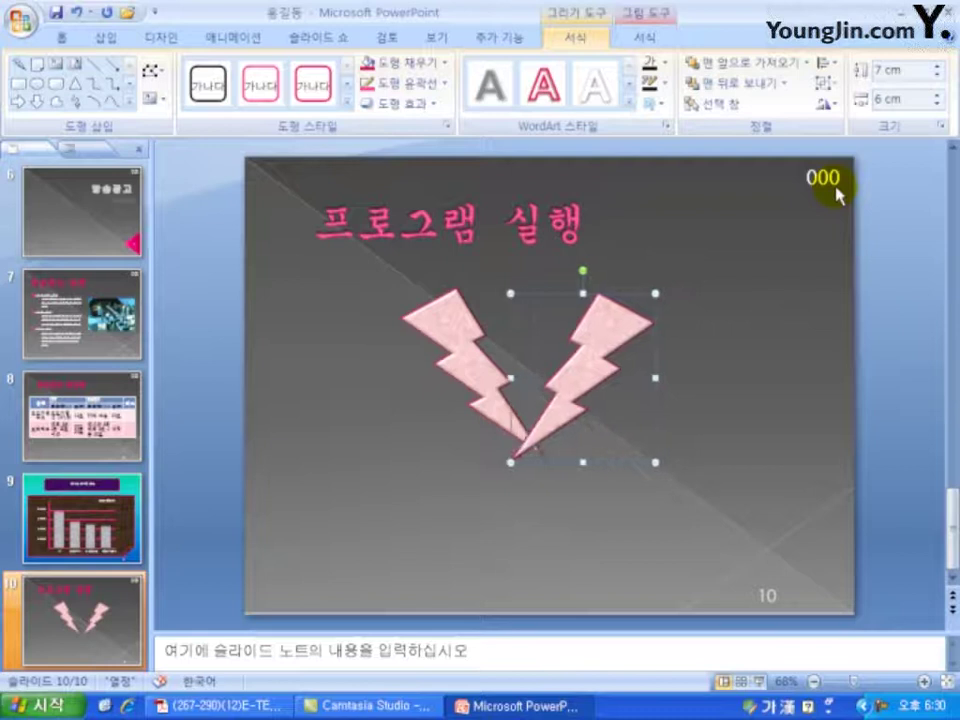
{"action": "key", "text": "Left"}
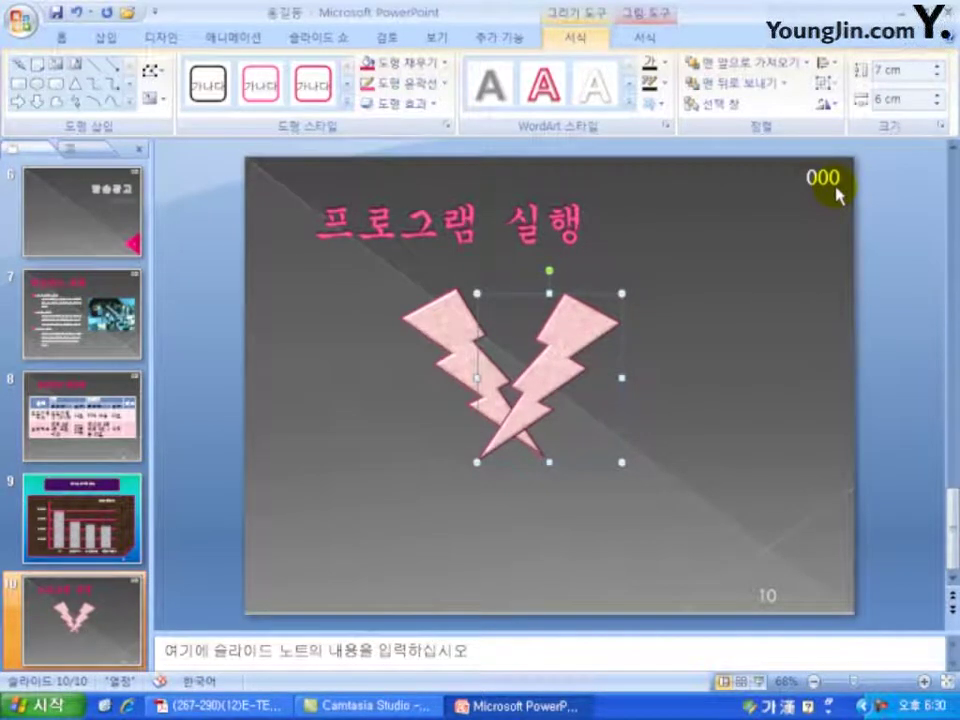
{"action": "key", "text": "Up"}
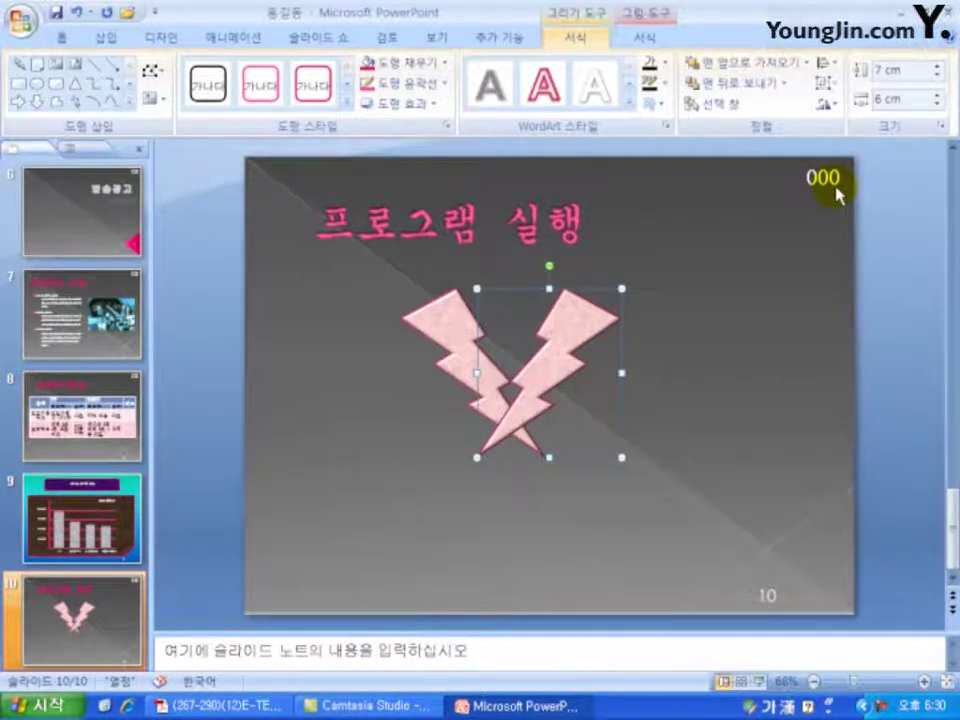
- Group the two crossed lightning bolts into one object and deselect it
{"action": "left_click", "coordinate": [453, 350], "text": "shift"}
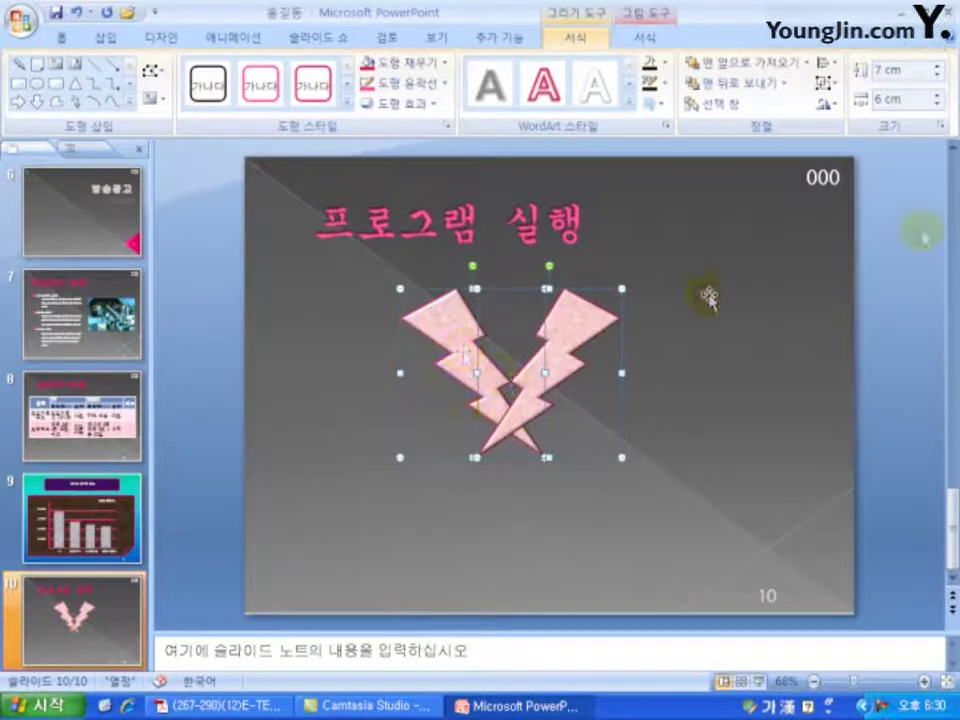
{"action": "left_click", "coordinate": [825, 83]}
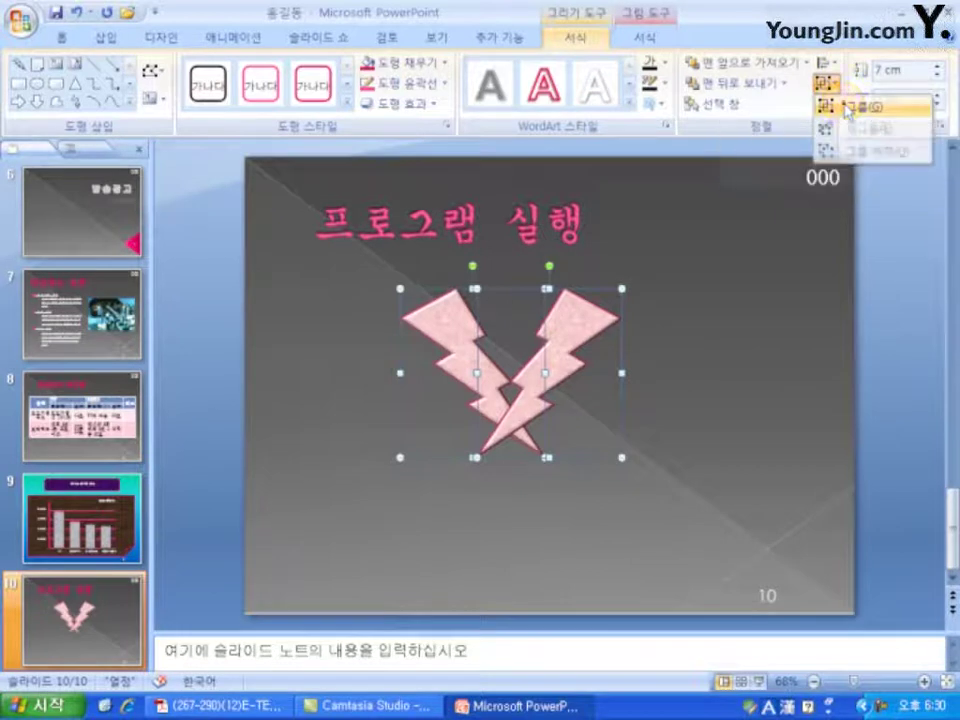
{"action": "left_click", "coordinate": [850, 107]}
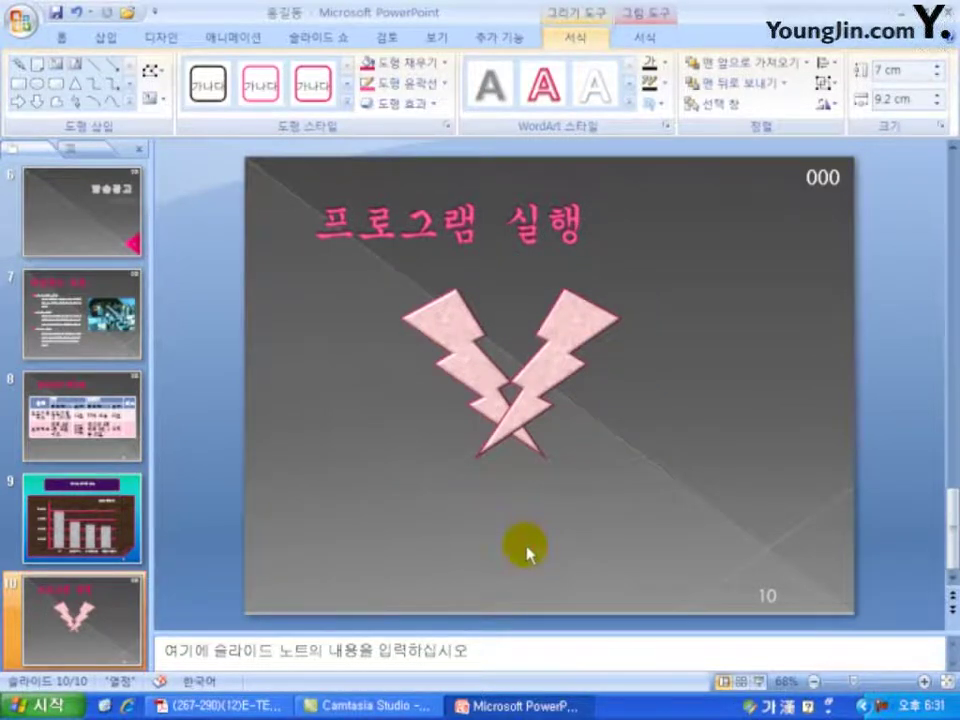
{"action": "left_click", "coordinate": [525, 551]}
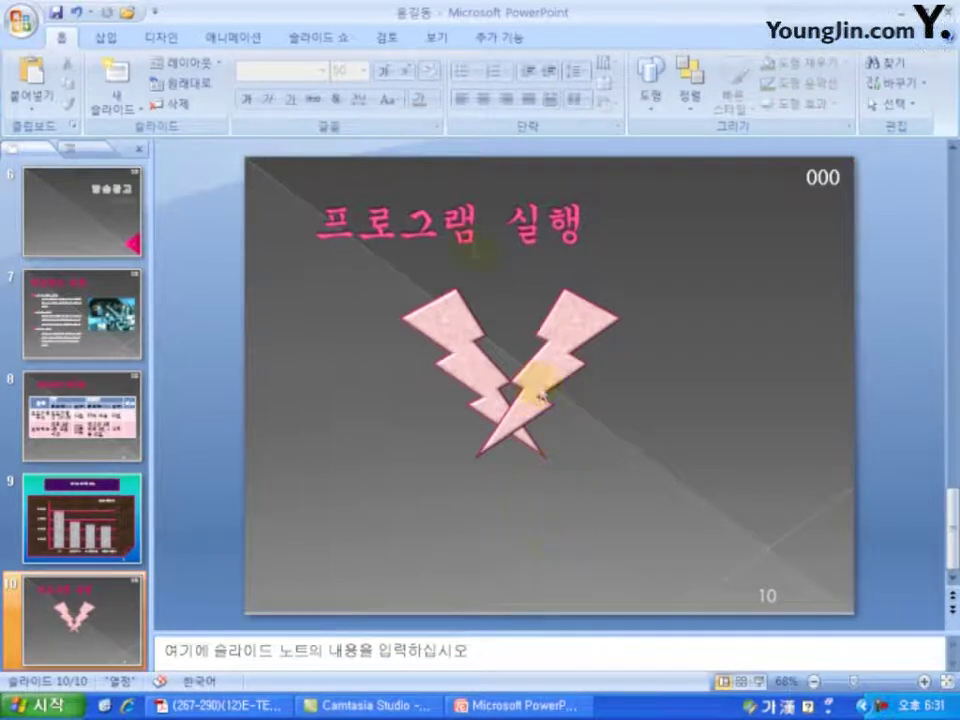
- Hide slide 10, 프로그램 실행, from the slide show
{"action": "left_click", "coordinate": [322, 38]}
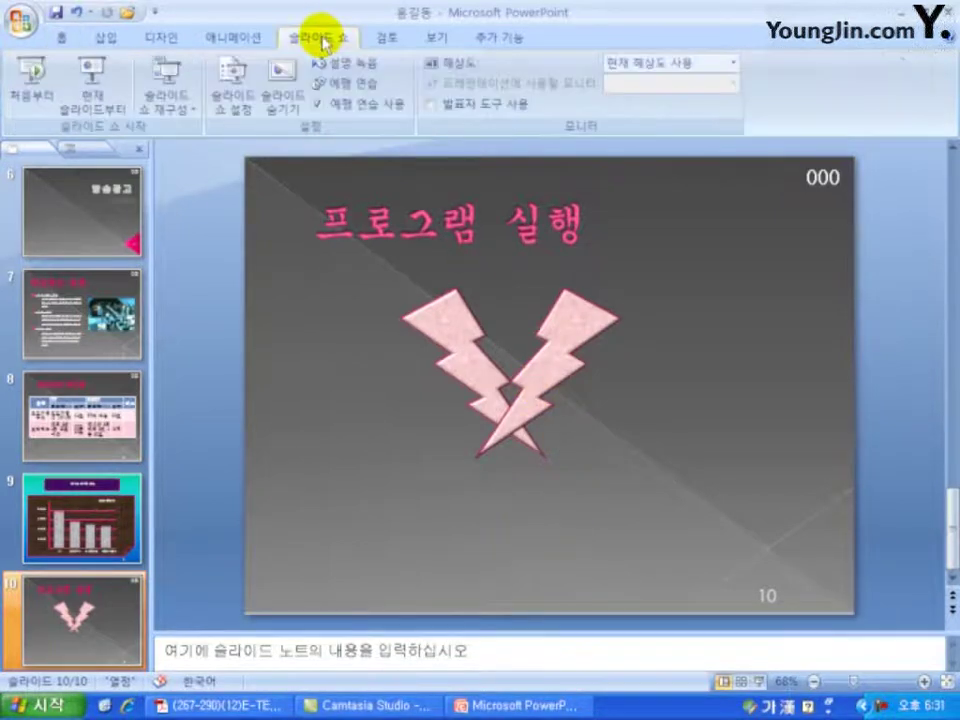
{"action": "left_click", "coordinate": [292, 96]}
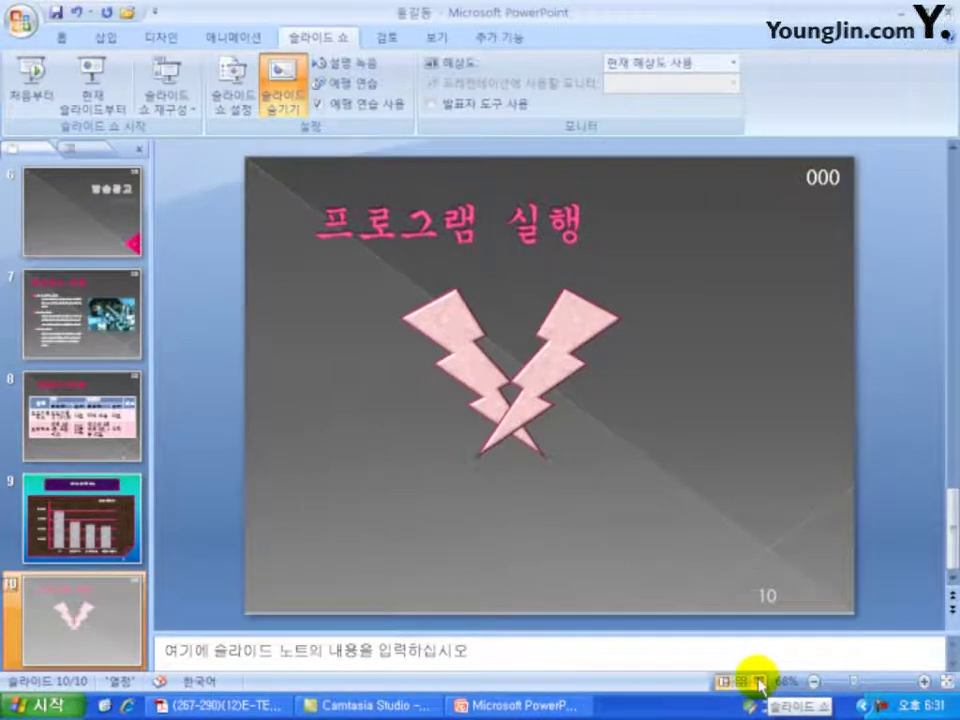
{"action": "left_click", "coordinate": [528, 577]}
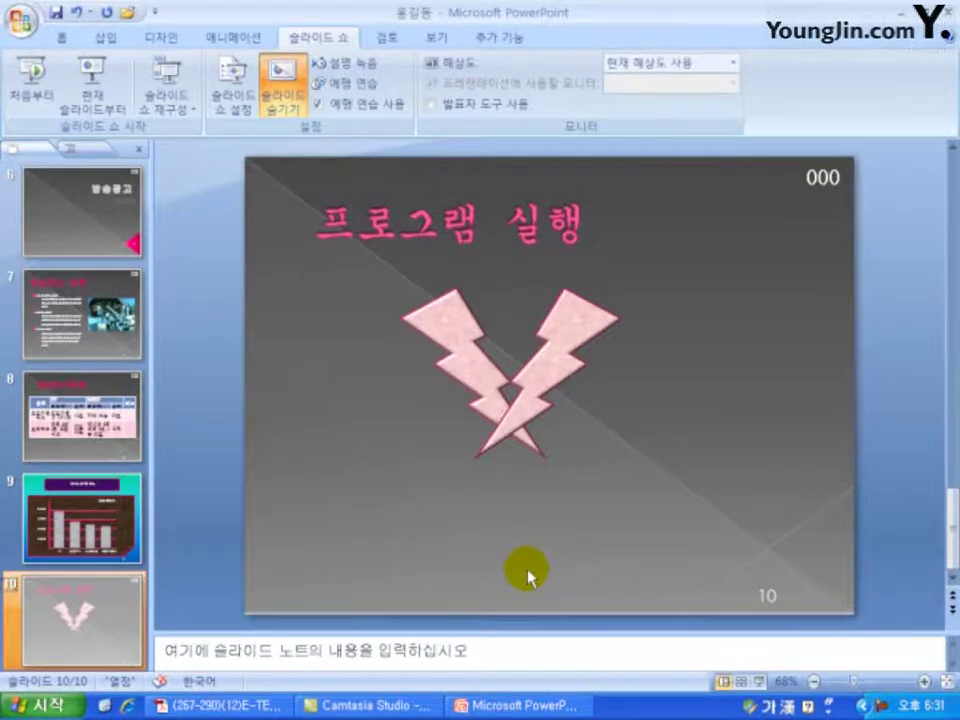
- Play the slide show from the beginning through to its end to check the hidden slide, and exit it
{"action": "key", "text": "F5"}
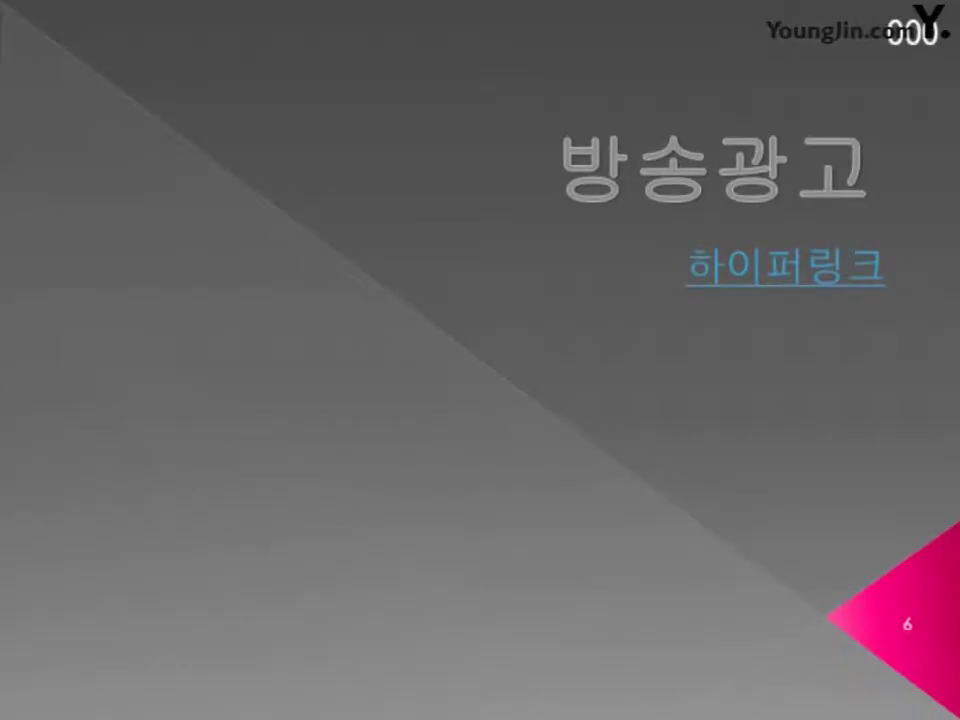
{"action": "key", "text": "Return"}
{"action": "key", "text": "Return"}
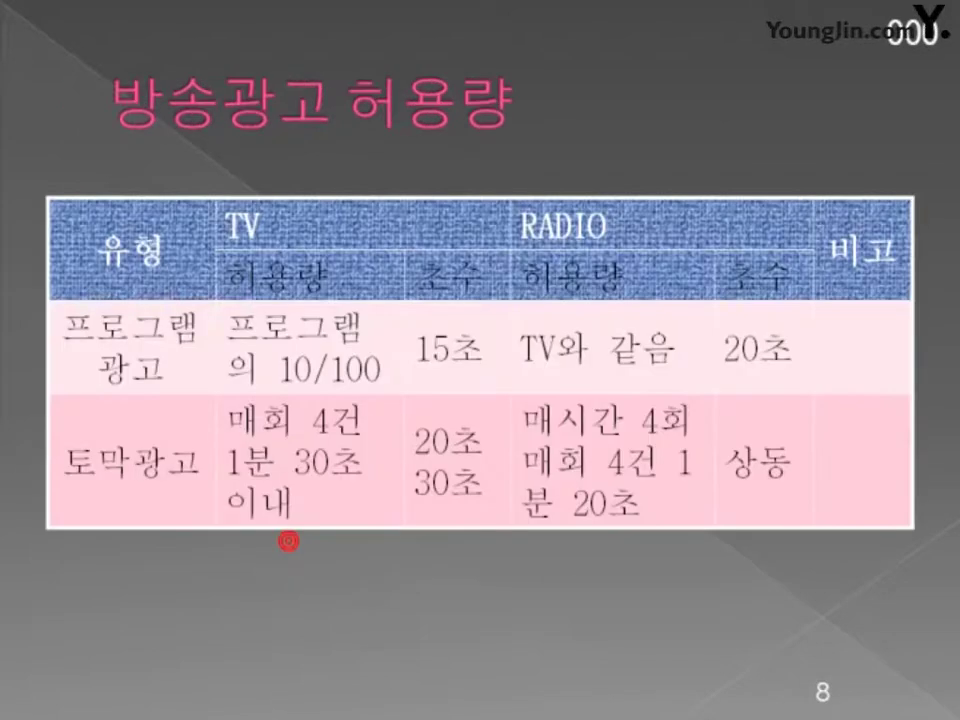
{"action": "key", "text": "Return"}
{"action": "key", "text": "Return"}
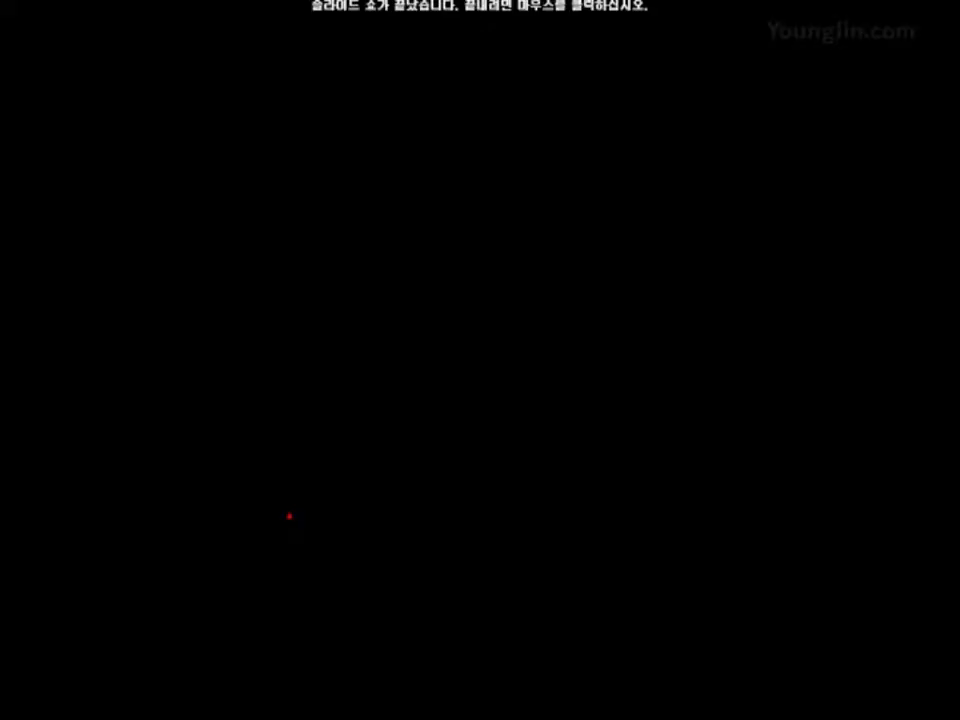
{"action": "left_click", "coordinate": [289, 516]}
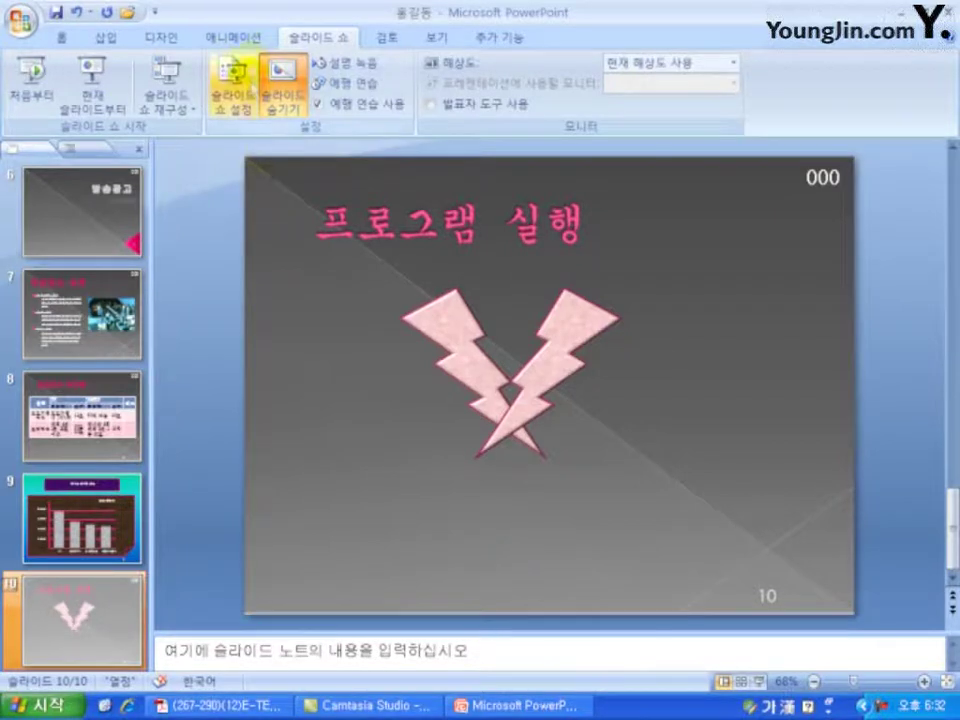
- Apply the 아래로 덮기 slide transition to slide 10 and set its speed to 느리게
{"action": "left_click", "coordinate": [238, 40]}
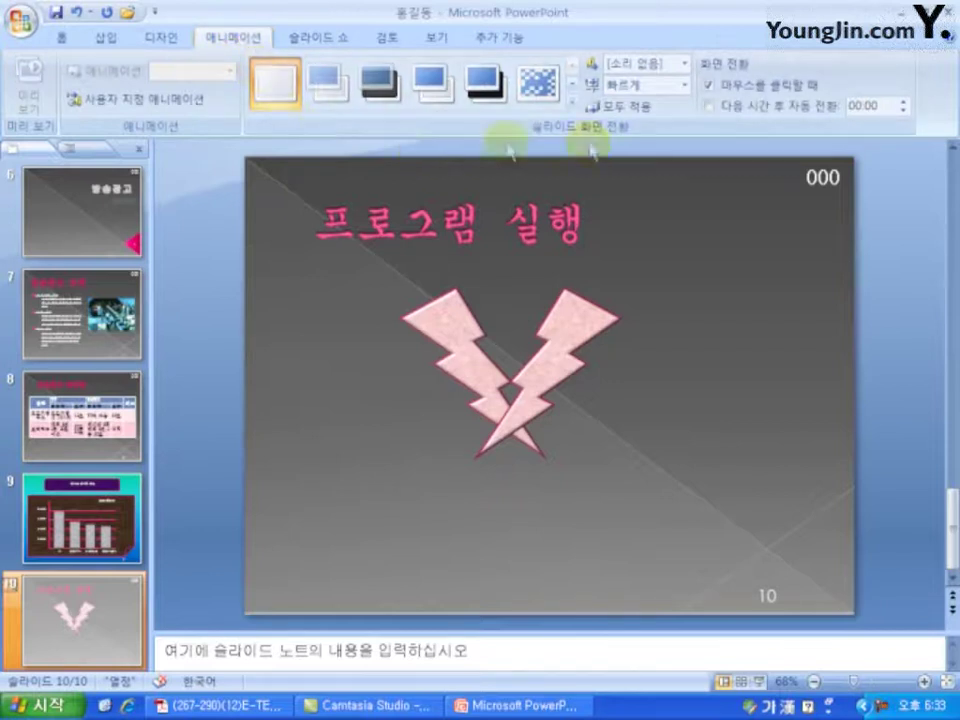
{"action": "left_click", "coordinate": [572, 102]}
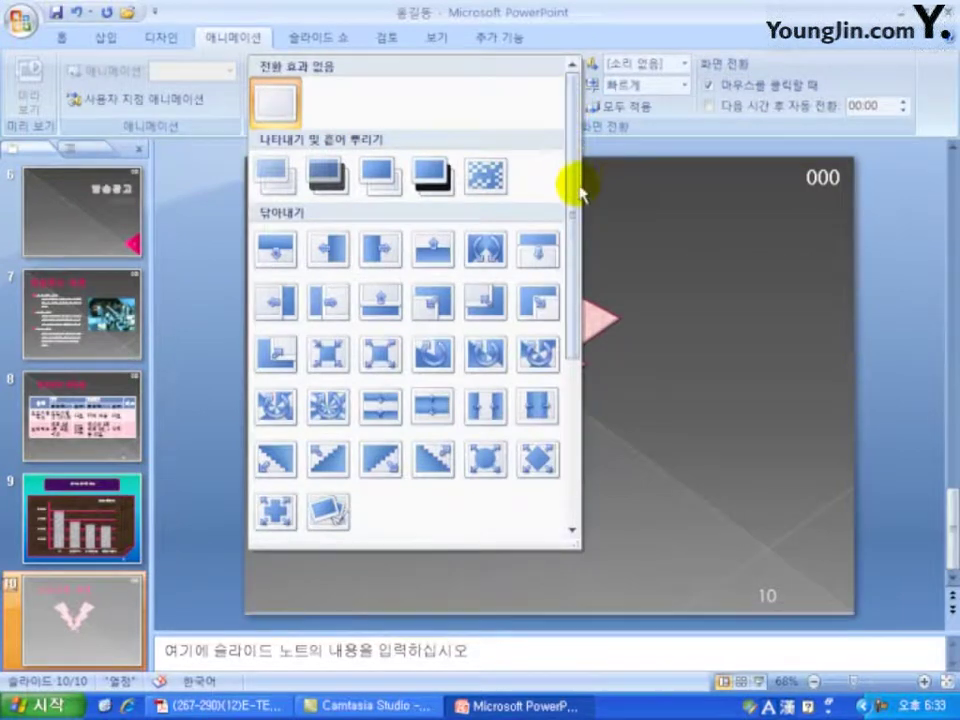
{"action": "left_click_drag", "start_coordinate": [565, 289], "coordinate": [553, 443]}
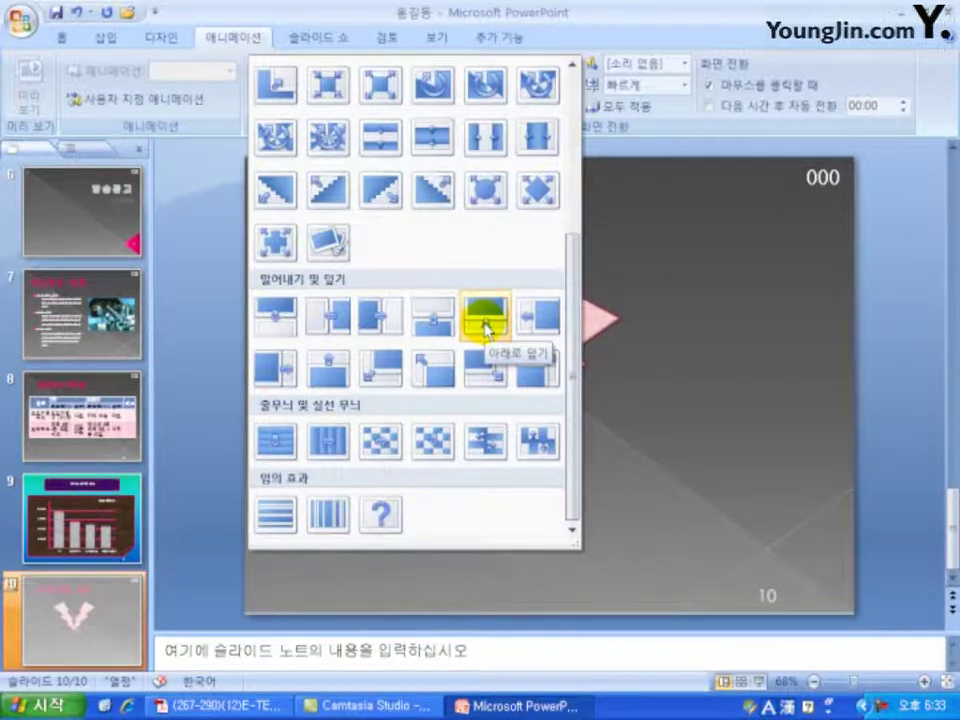
{"action": "left_click", "coordinate": [487, 330]}
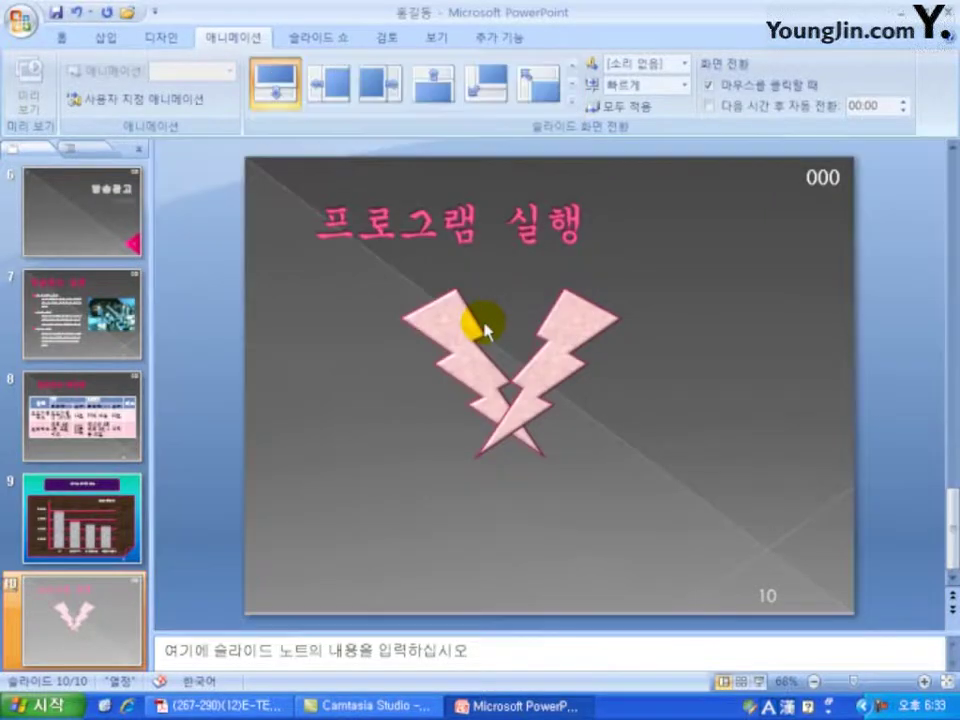
{"action": "left_click", "coordinate": [685, 86]}
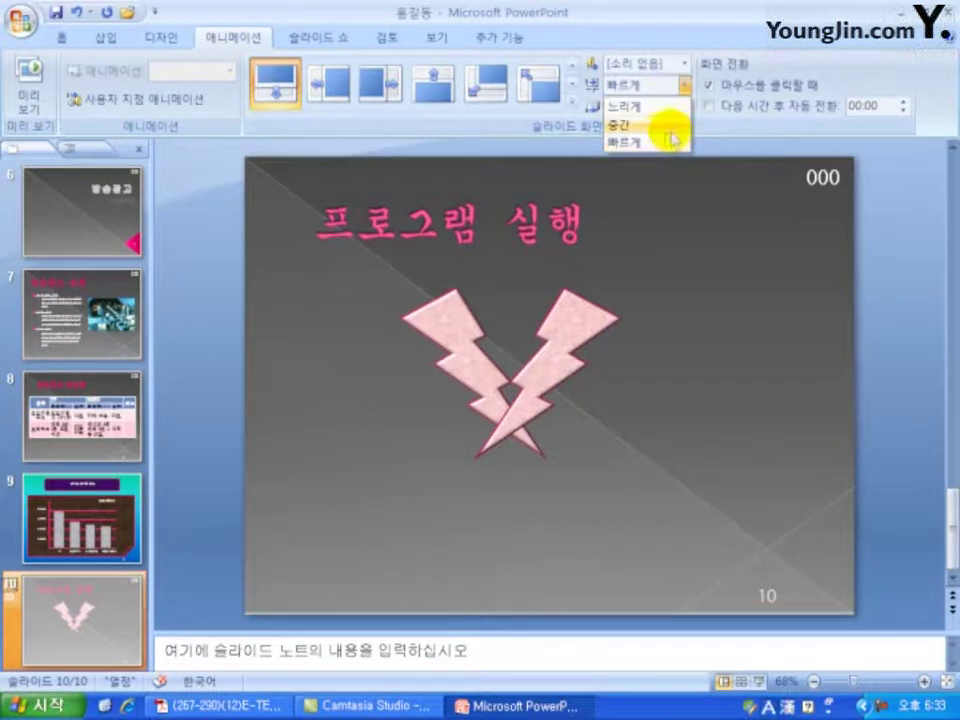
{"action": "left_click", "coordinate": [666, 108]}
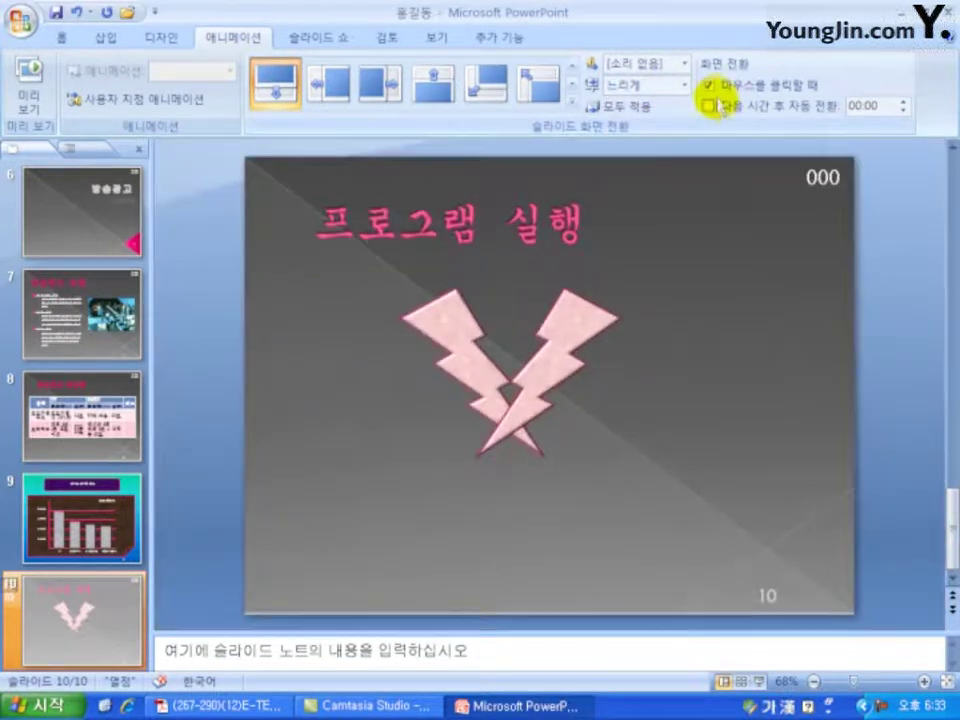
- Set automatic advance after 00:45 with advance on mouse click turned off, and apply the transition settings to all slides
{"action": "left_click", "coordinate": [711, 105]}
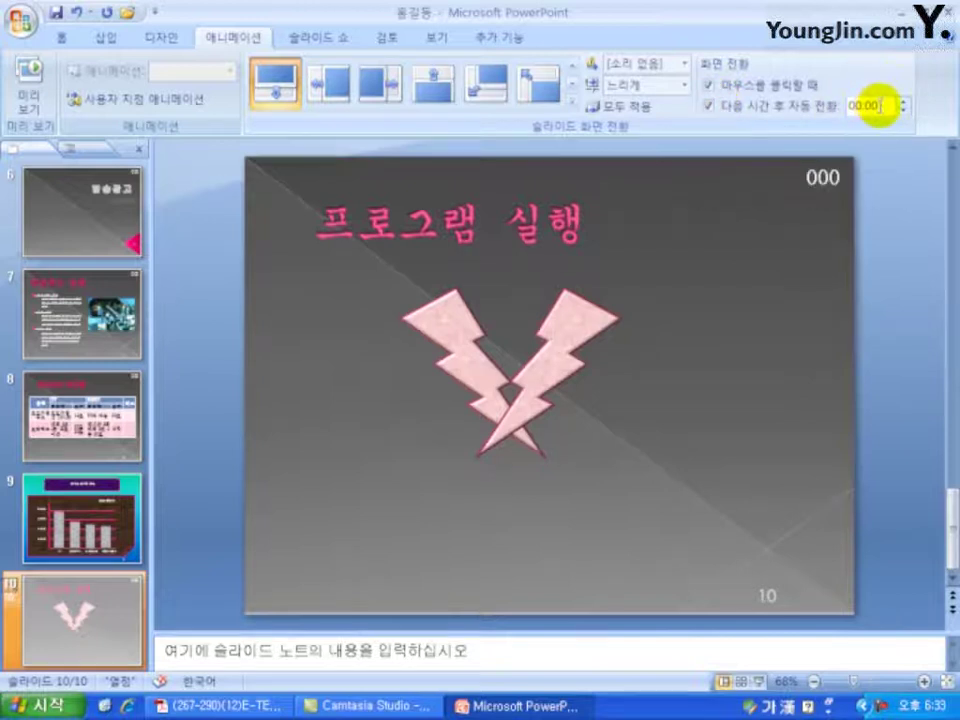
{"action": "left_click", "coordinate": [880, 104]}
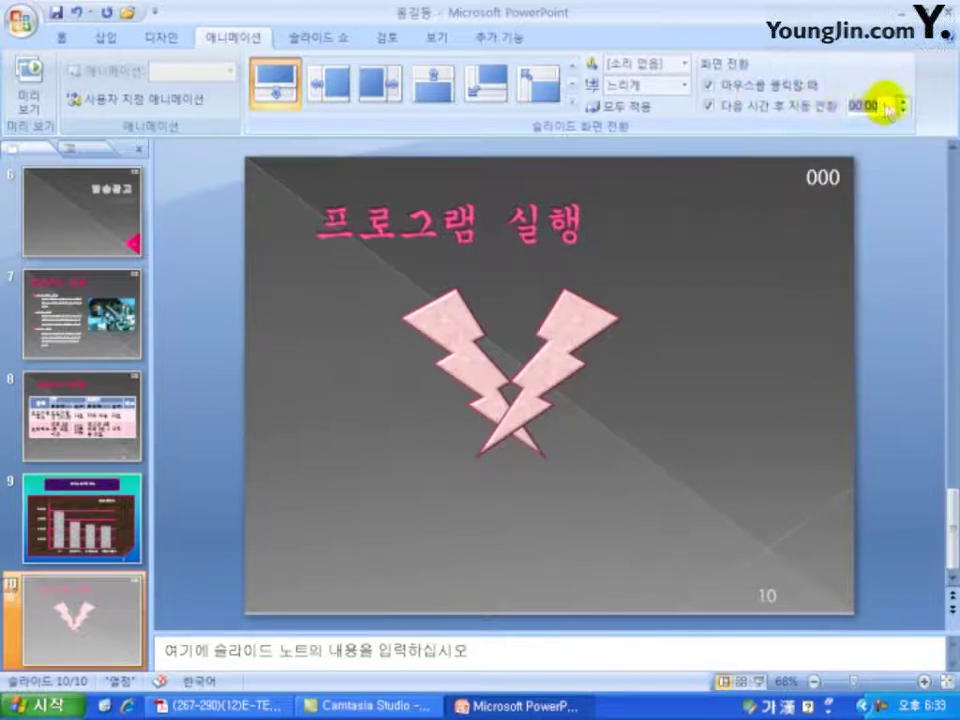
{"action": "type", "text": "45"}
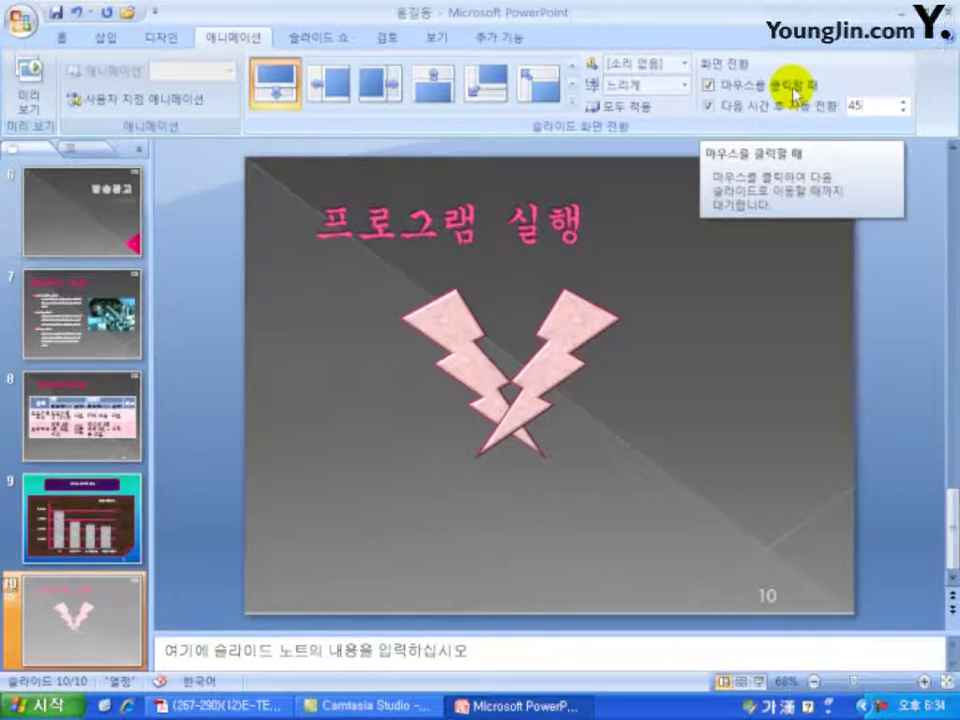
{"action": "left_click", "coordinate": [791, 88]}
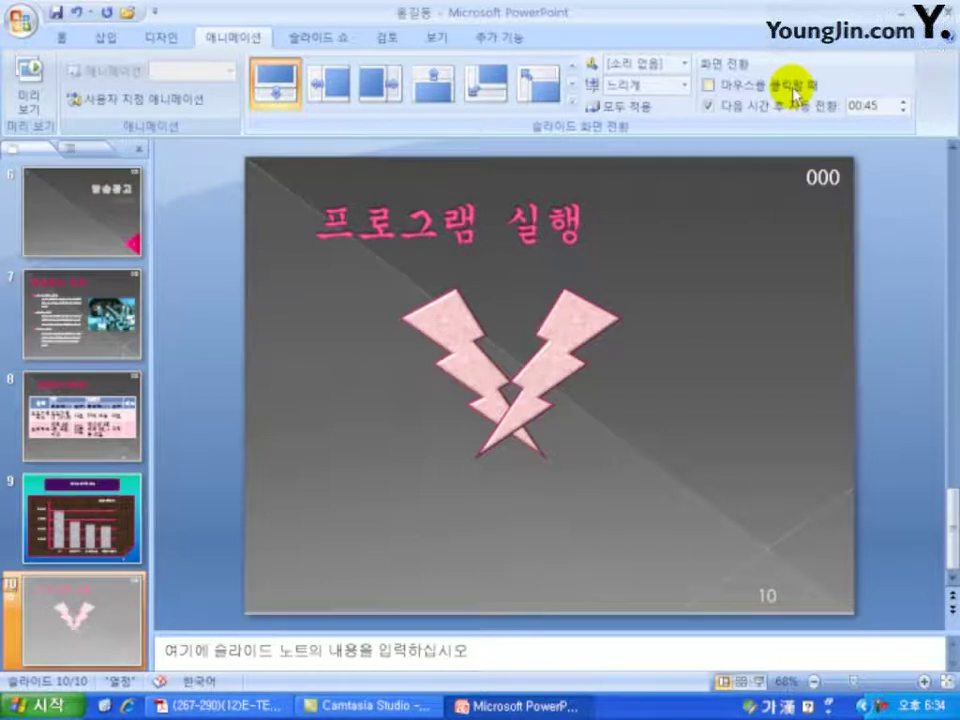
{"action": "left_click", "coordinate": [645, 118]}
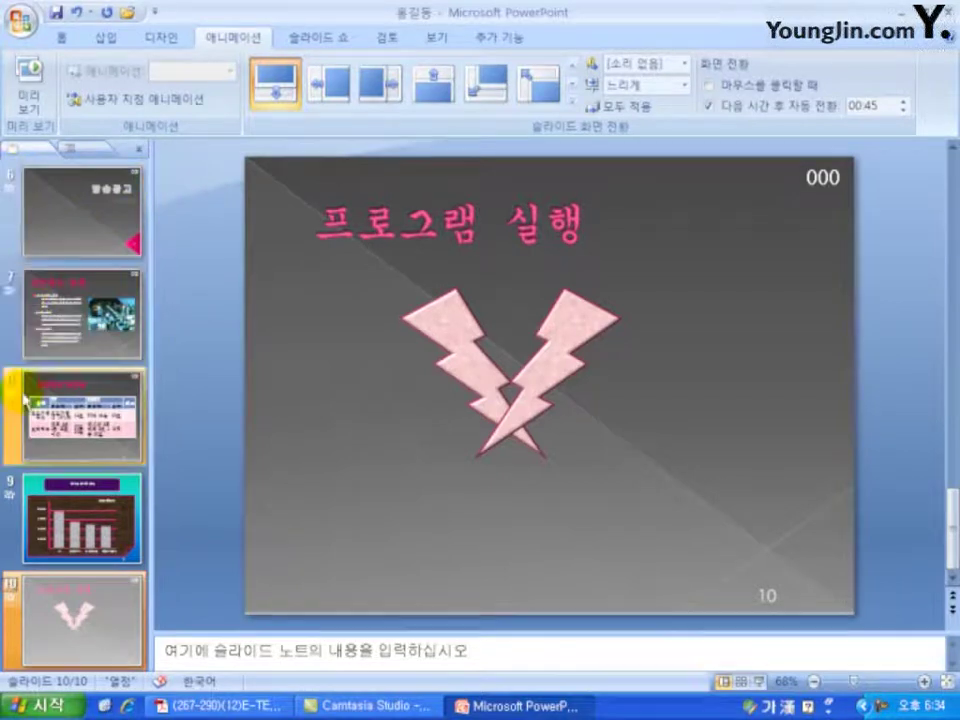
- Review the transition timings of all slides in the slide sorter and return to normal view
{"action": "left_click", "coordinate": [741, 683]}
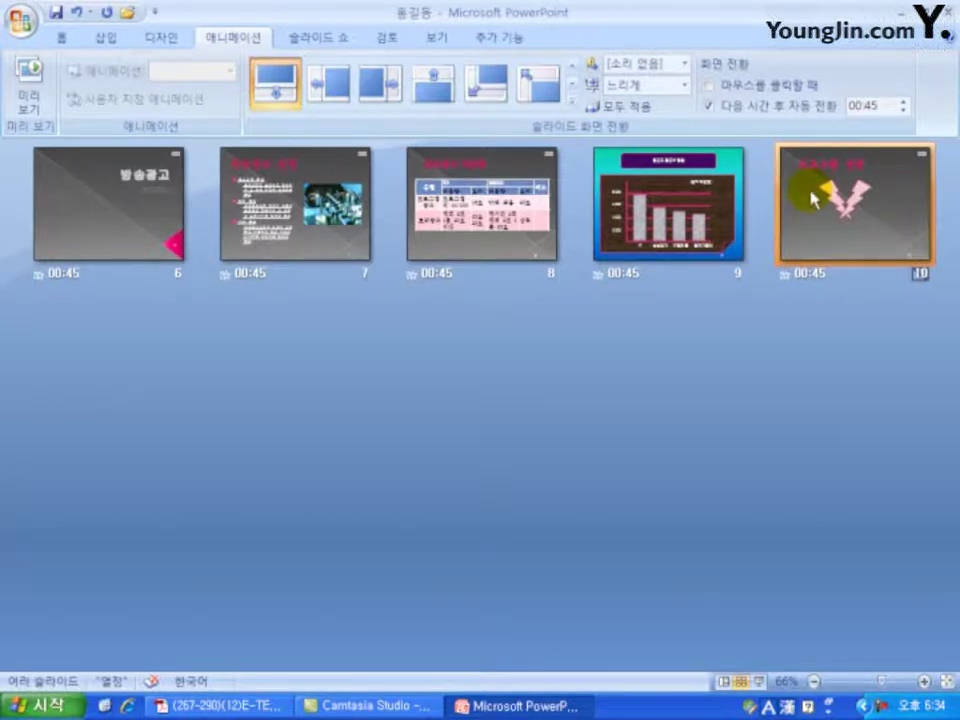
{"action": "double_click", "coordinate": [830, 245]}
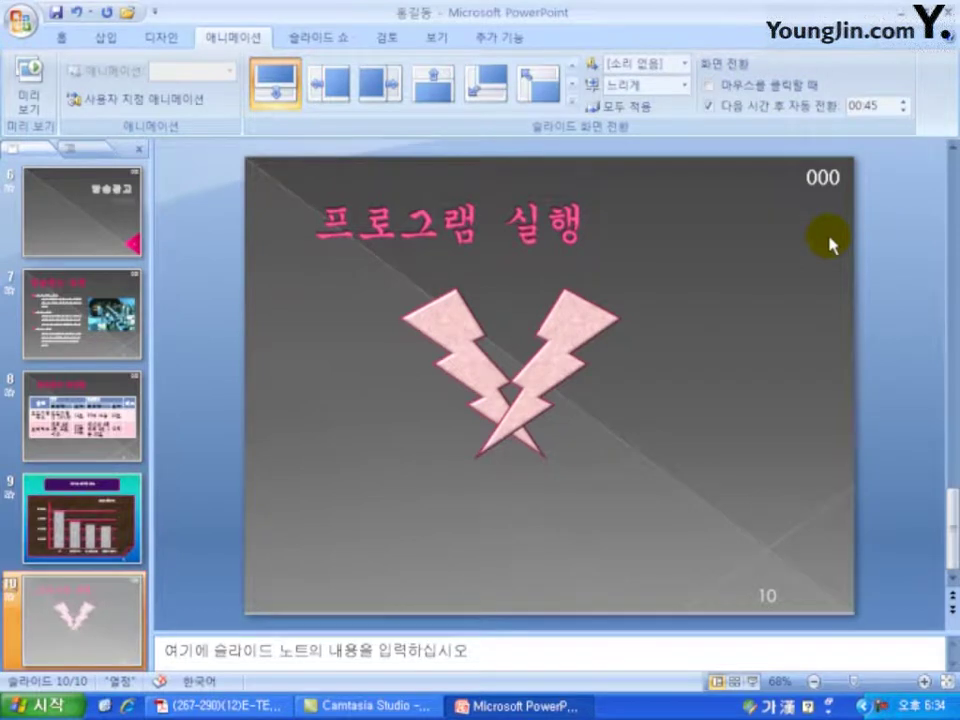
{"action": "left_click", "coordinate": [100, 315]}
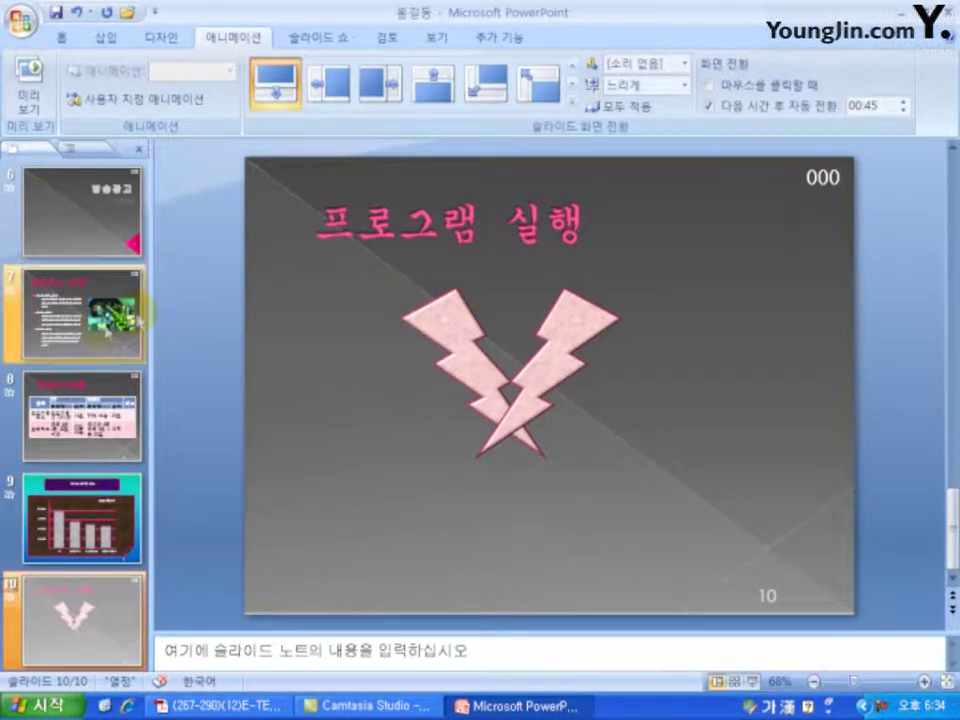
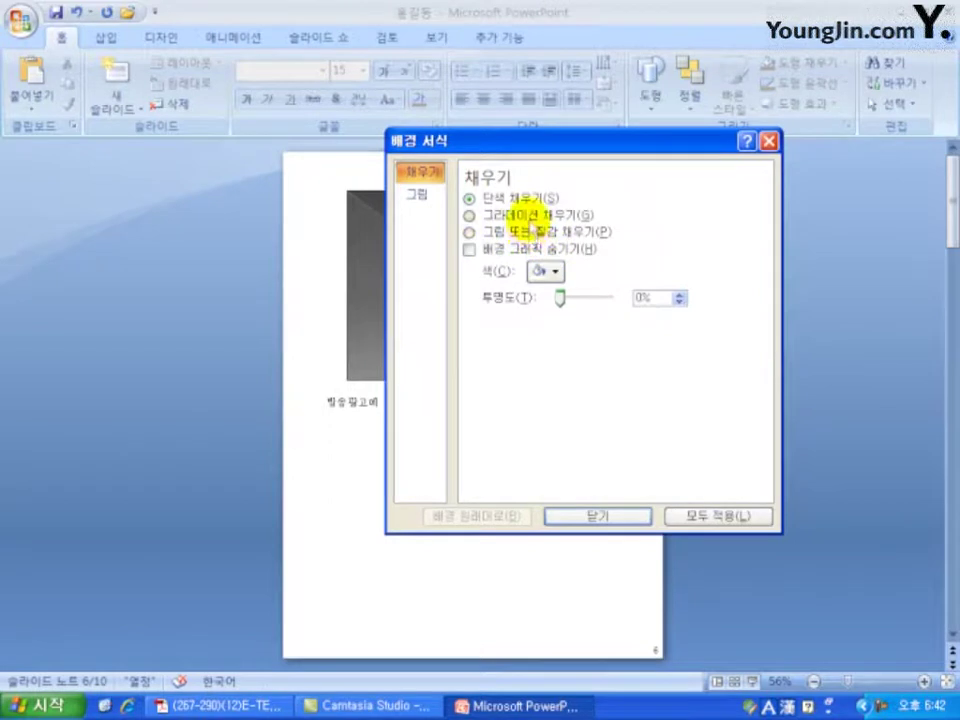
- Fill the notes page background of slide 6 with a pink and orange preset gradient and close the background settings
{"action": "left_click", "coordinate": [510, 216]}
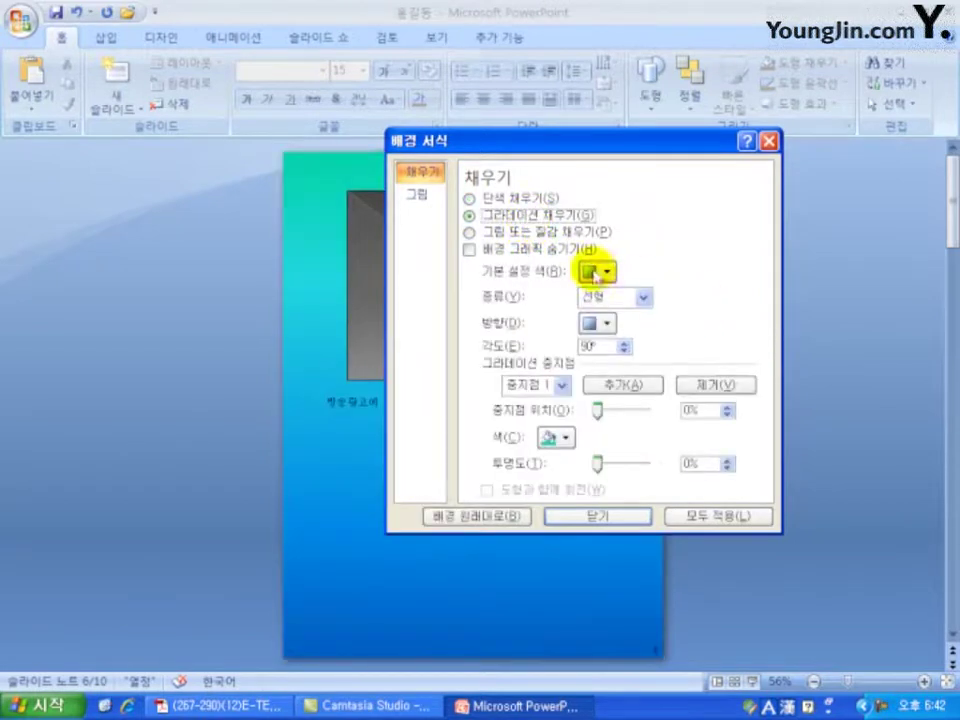
{"action": "left_click", "coordinate": [594, 274]}
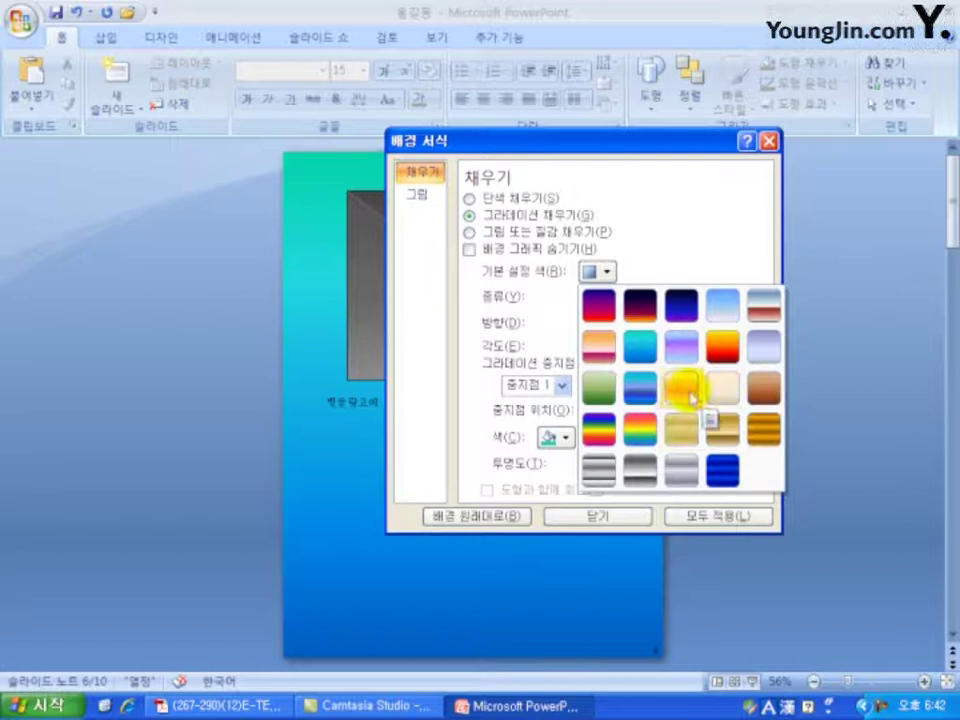
{"action": "left_click", "coordinate": [684, 388]}
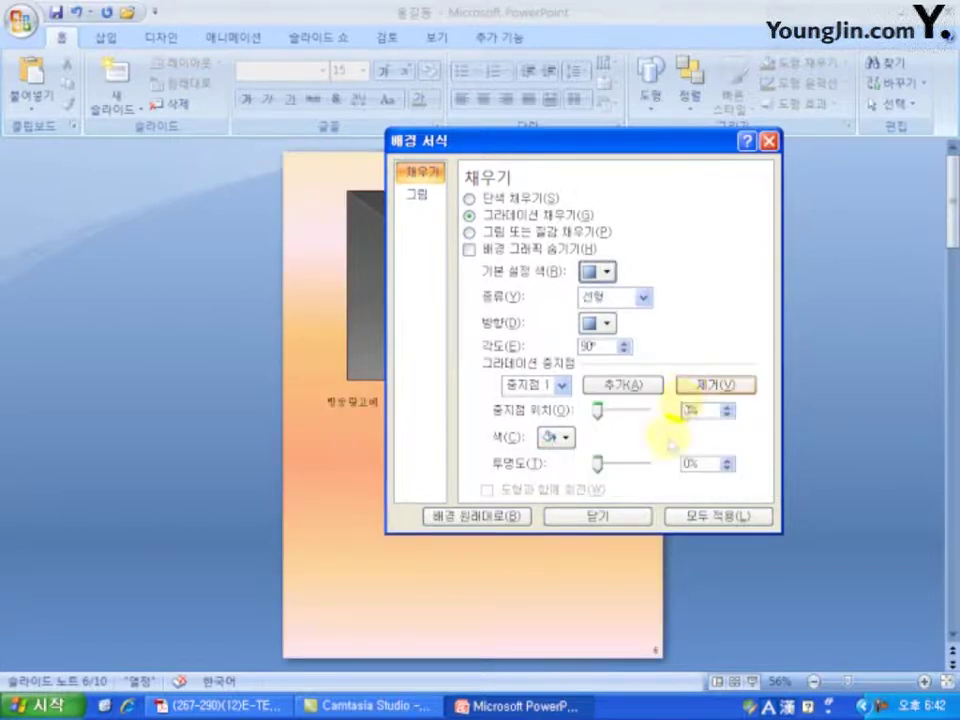
{"action": "left_click", "coordinate": [620, 518]}
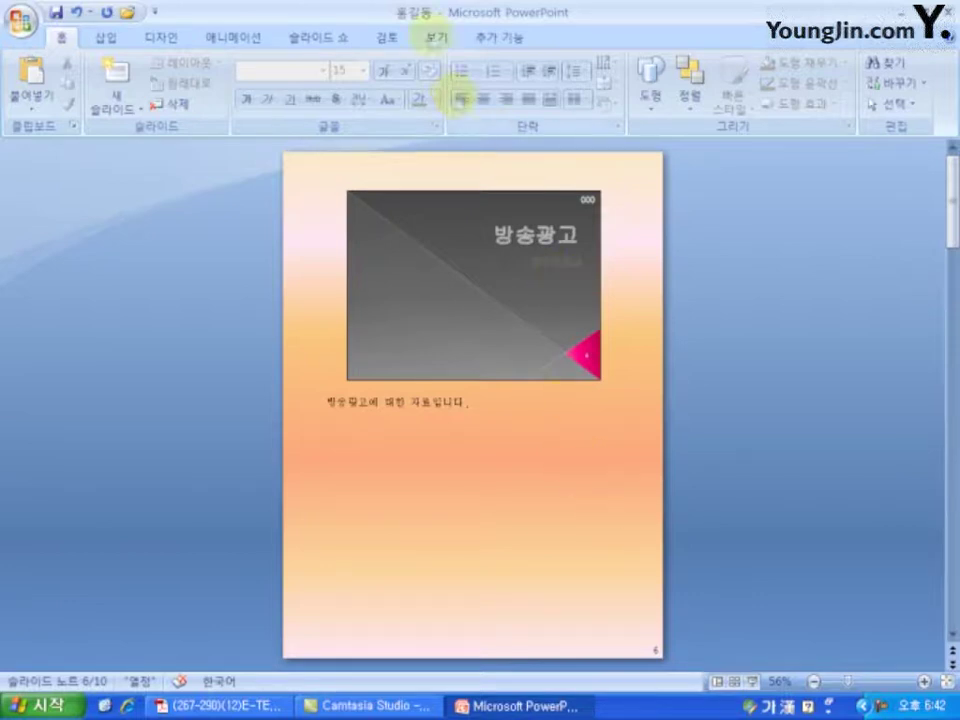
- Open the handout master and draw a wide bevel shape at the top centre of the page
{"action": "left_click", "coordinate": [433, 34]}
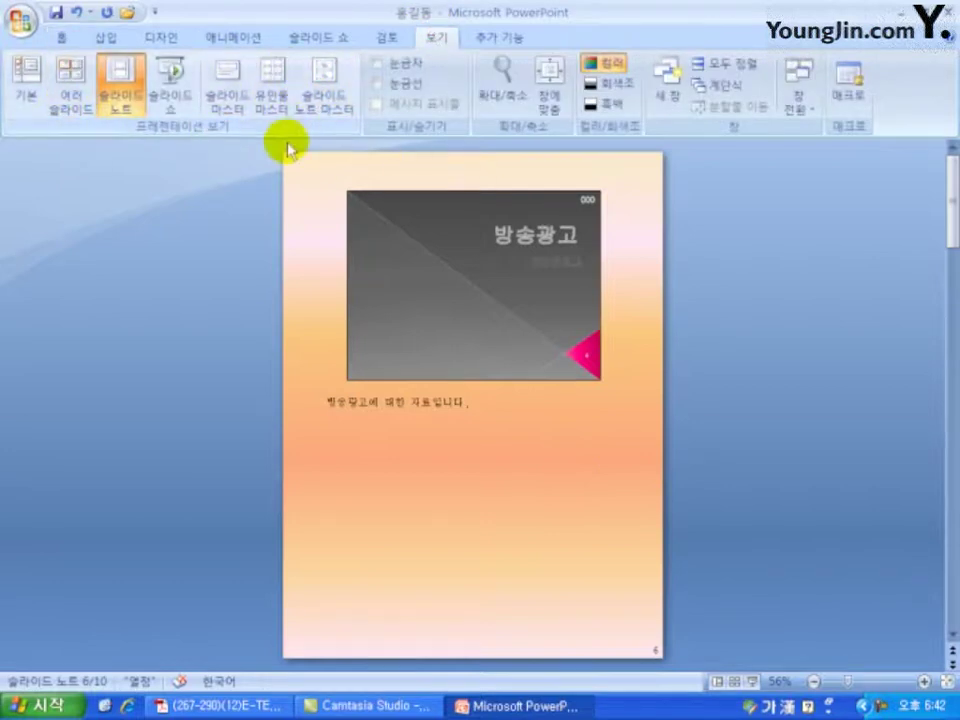
{"action": "left_click", "coordinate": [271, 100]}
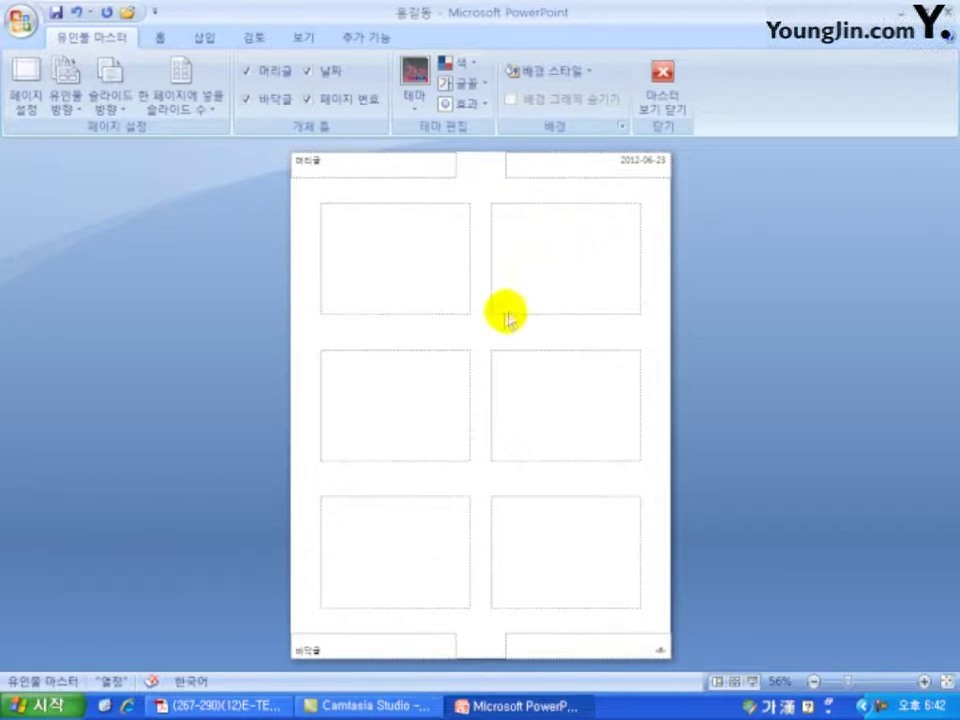
{"action": "left_click", "coordinate": [200, 39]}
{"action": "left_click", "coordinate": [196, 105]}
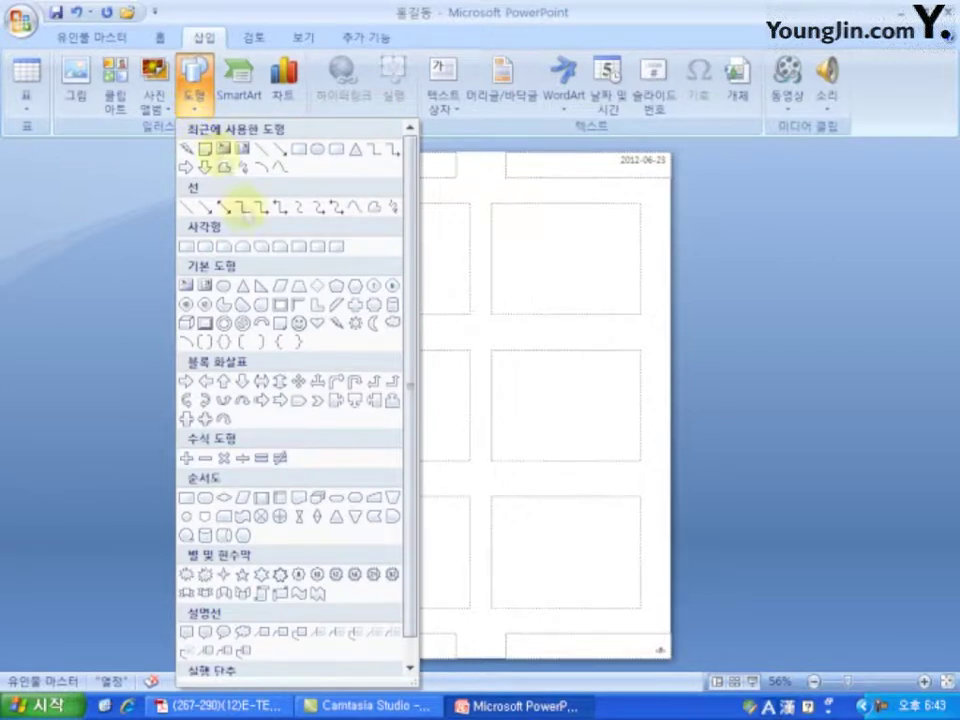
{"action": "left_click", "coordinate": [204, 323]}
{"action": "mouse_move", "coordinate": [387, 170]}
{"action": "left_mouse_down"}
{"action": "mouse_move", "coordinate": [506, 205]}
{"action": "mouse_move", "coordinate": [561, 197]}
{"action": "mouse_move", "coordinate": [563, 205]}
{"action": "left_mouse_up"}
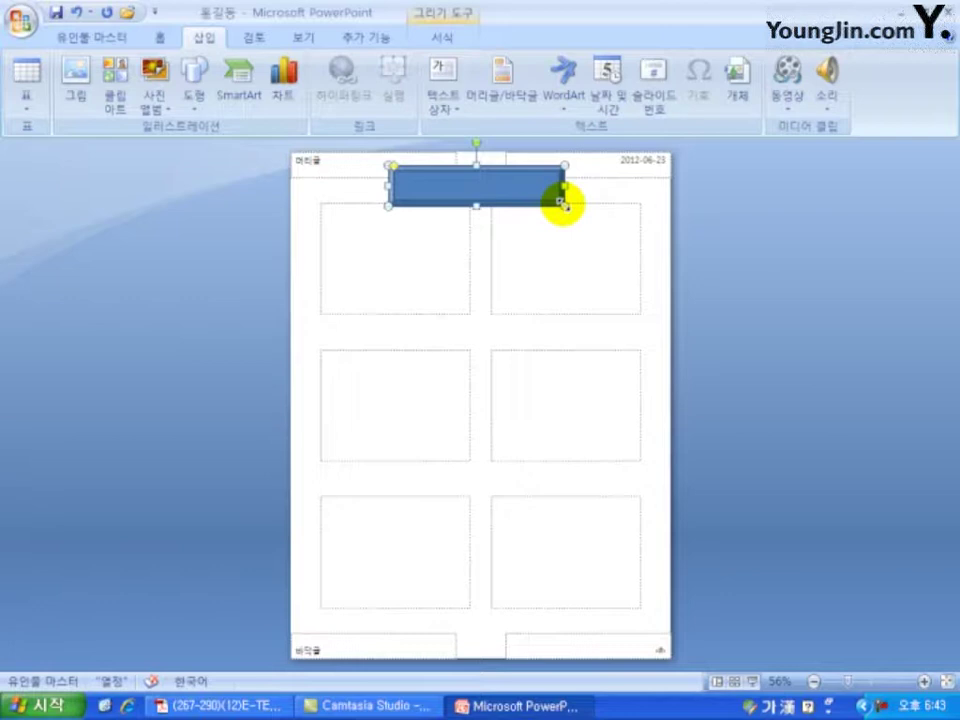
- Fill the bevel shape on the handout master with the cork texture
{"action": "right_click", "coordinate": [513, 195]}
{"action": "left_click", "coordinate": [572, 450]}
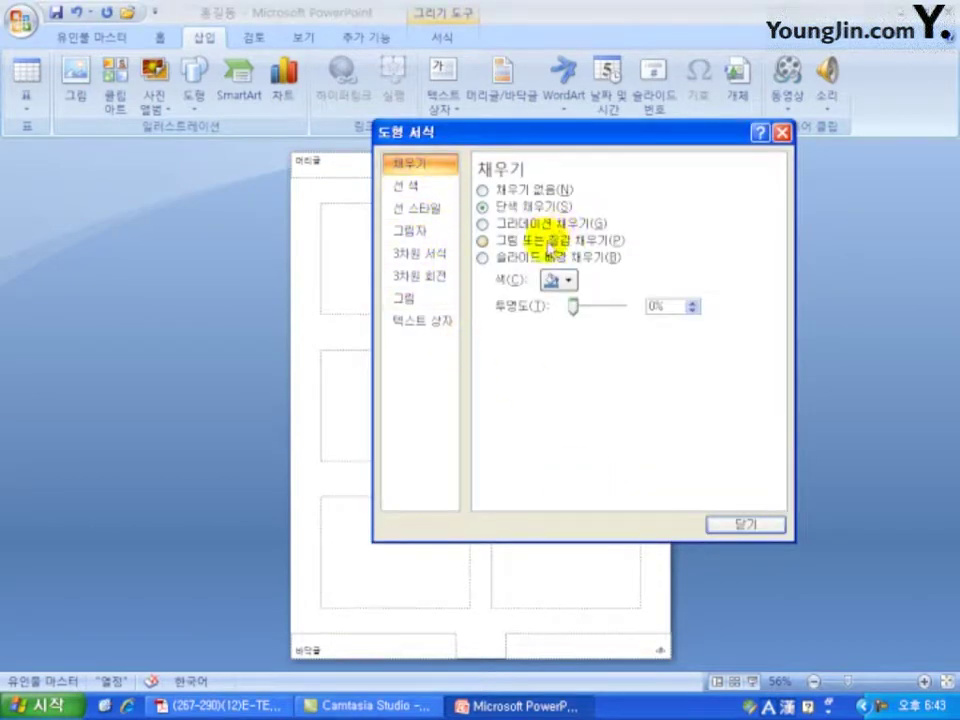
{"action": "left_click", "coordinate": [550, 244]}
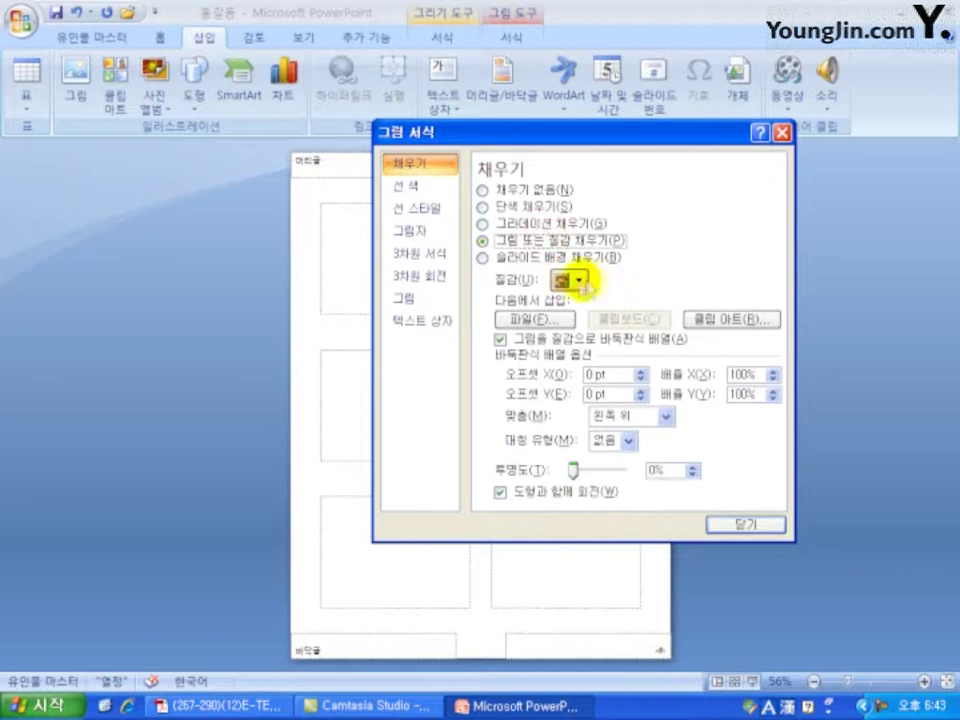
{"action": "left_click", "coordinate": [578, 281]}
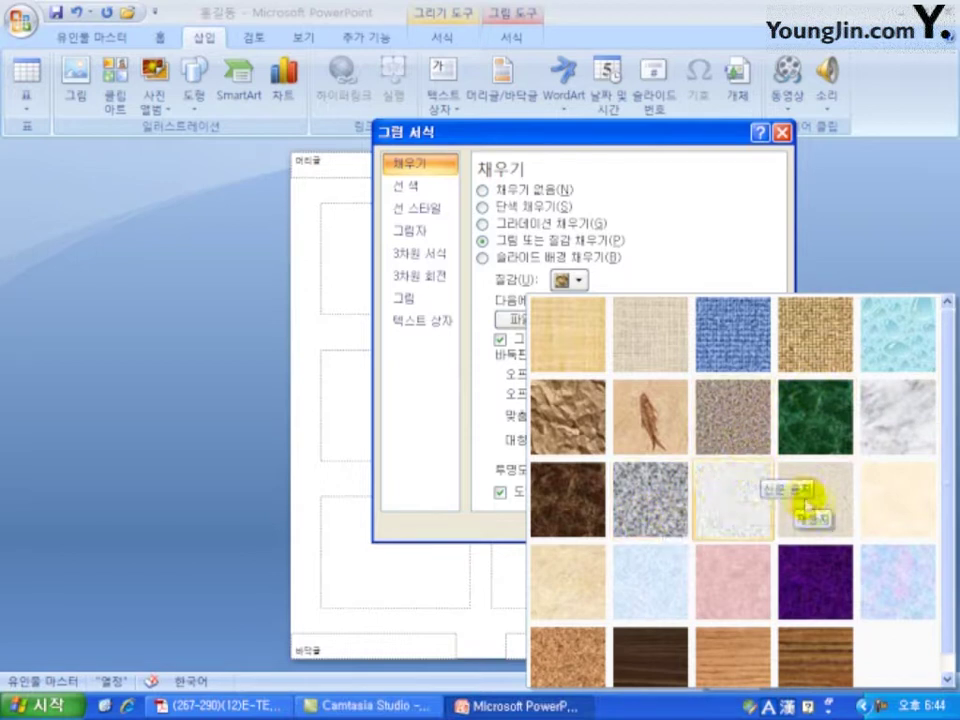
{"action": "scroll", "coordinate": [943, 606], "scroll_direction": "down", "scroll_amount": 1}
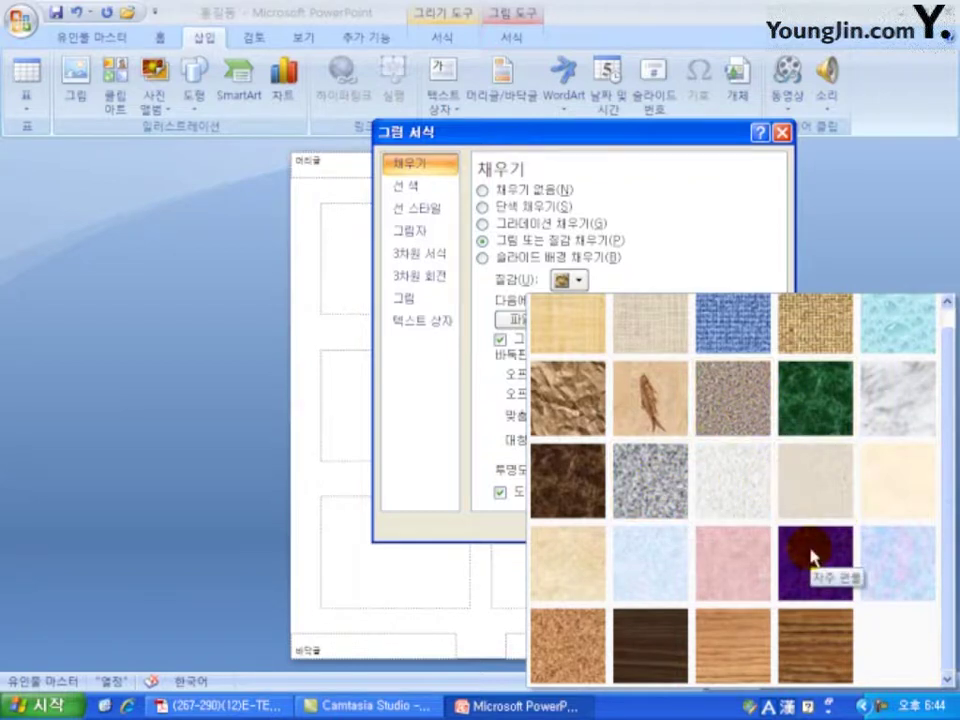
{"action": "left_click", "coordinate": [588, 650]}
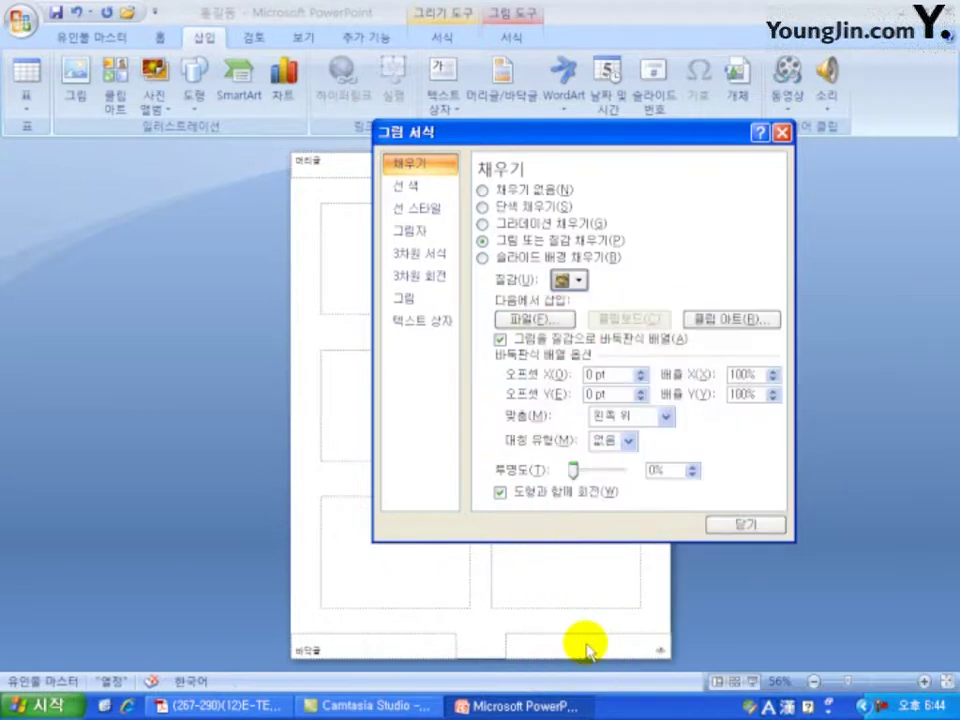
- Close the fill settings and enter the text "방송광고 자료" in the bevel shape on the handout master
{"action": "left_click", "coordinate": [748, 526]}
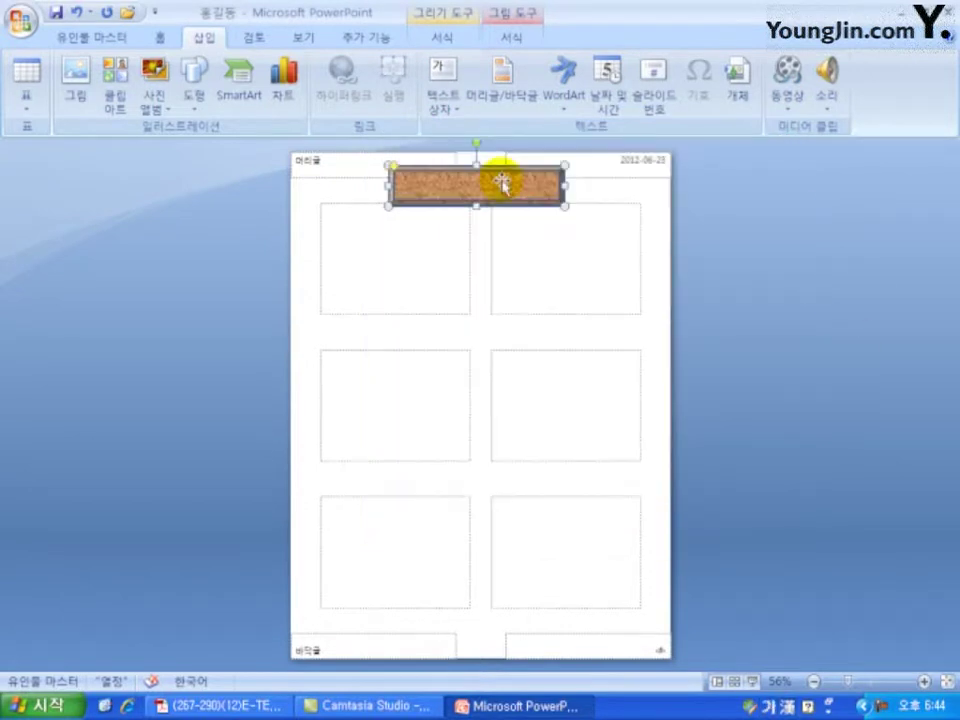
{"action": "type", "text": "방송광고"}
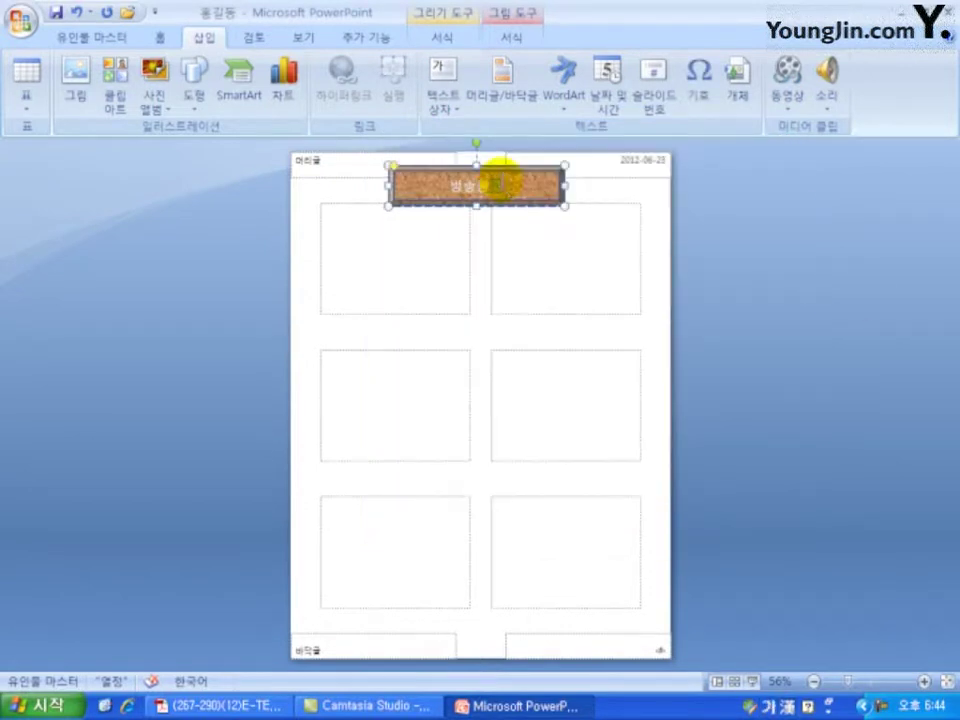
{"action": "type", "text": " 시"}
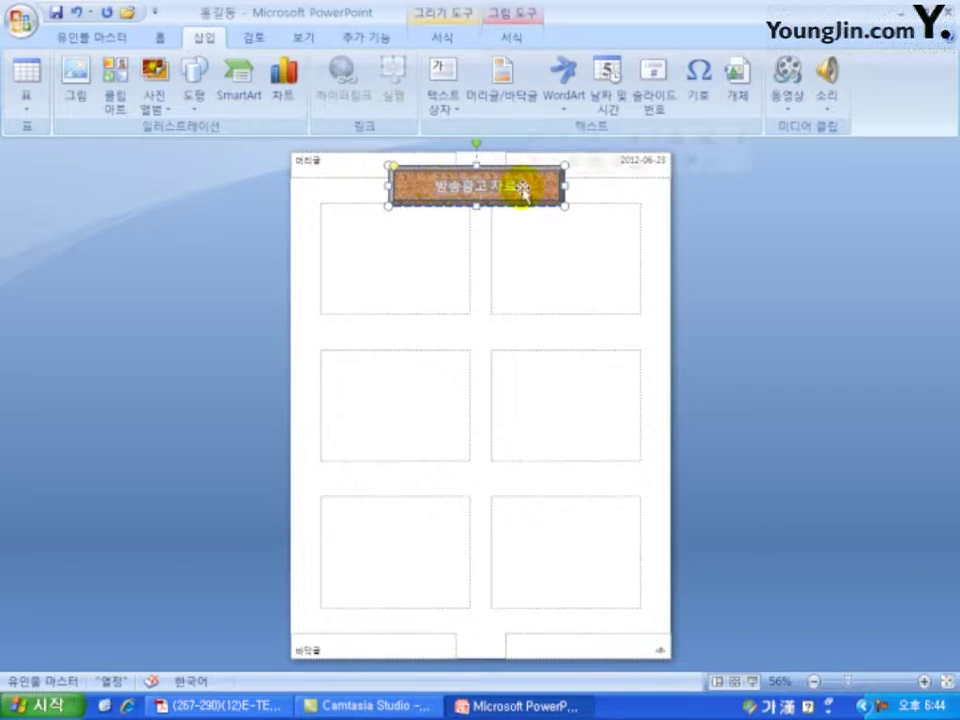
- Format the bevel shape's text in the 궁서체 font at size 22 with a text shadow
{"action": "left_click", "coordinate": [151, 37]}
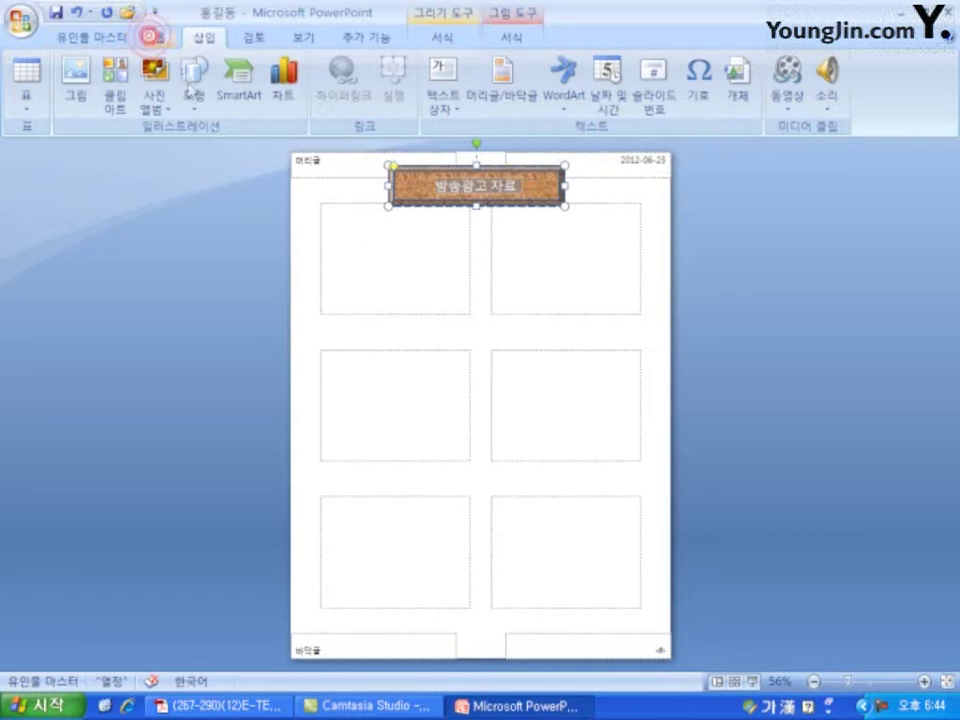
{"action": "left_click", "coordinate": [307, 75]}
{"action": "type", "text": "ㄱ"}
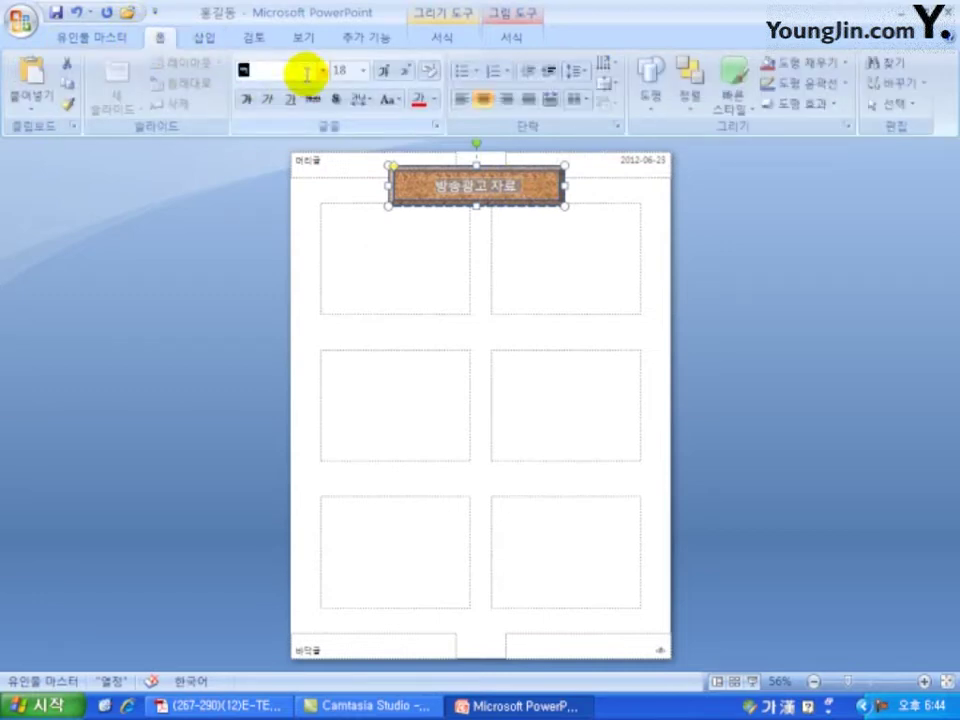
{"action": "type", "text": "궁서체"}
{"action": "key", "text": "Return"}
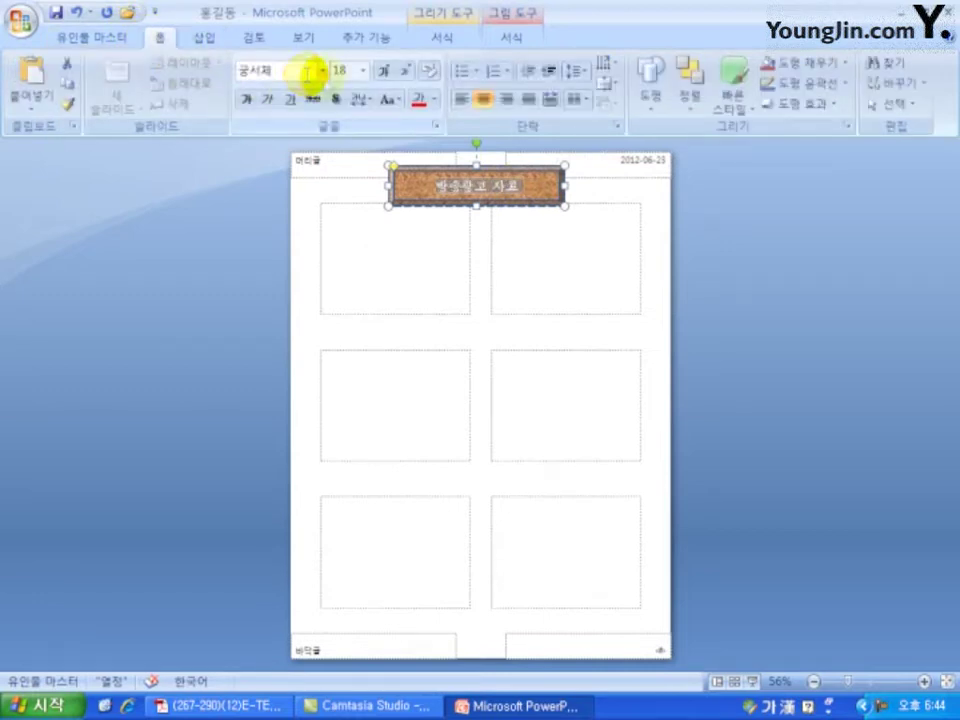
{"action": "left_click", "coordinate": [383, 74]}
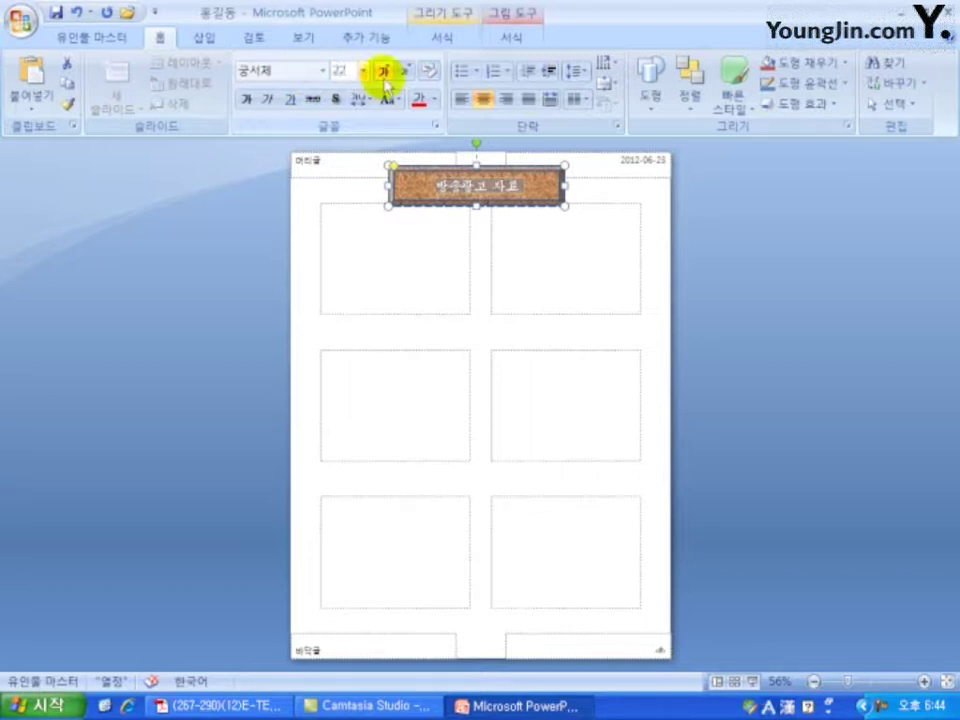
{"action": "left_click", "coordinate": [337, 100]}
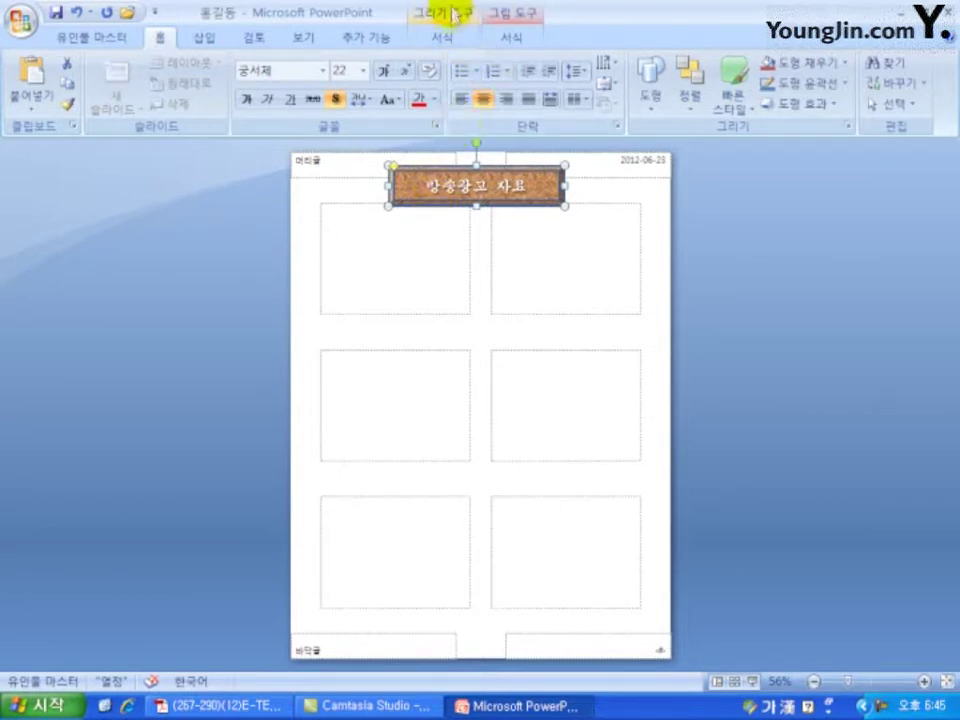
- Resize the bevel shape to 8 cm wide and 1.6 cm high
{"action": "left_click", "coordinate": [442, 37]}
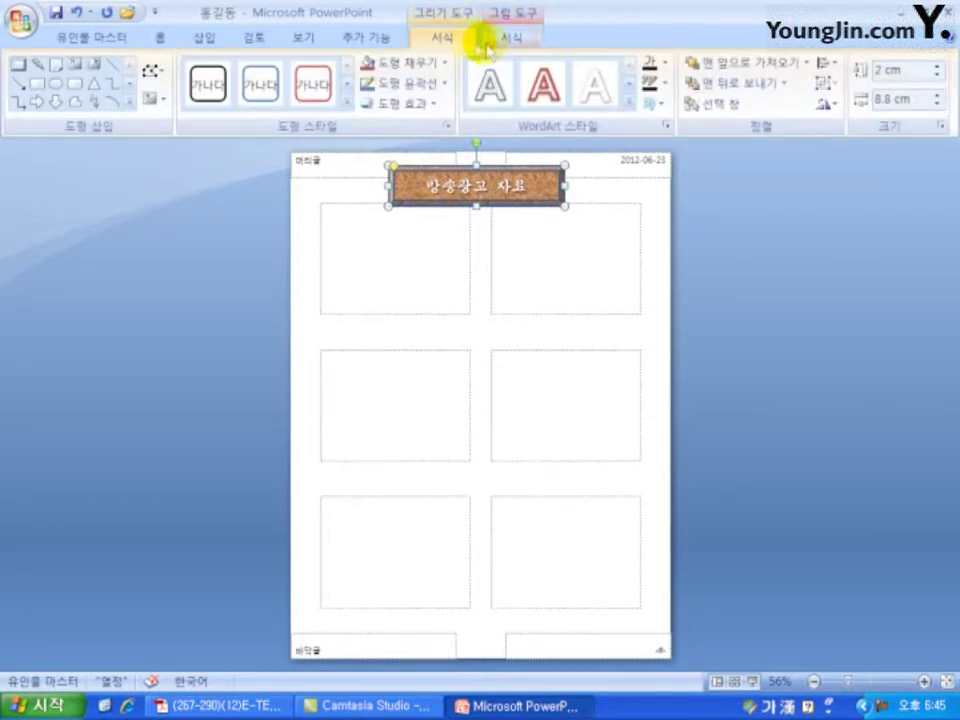
{"action": "left_click", "coordinate": [913, 97]}
{"action": "type", "text": "8"}
{"action": "left_click", "coordinate": [913, 69]}
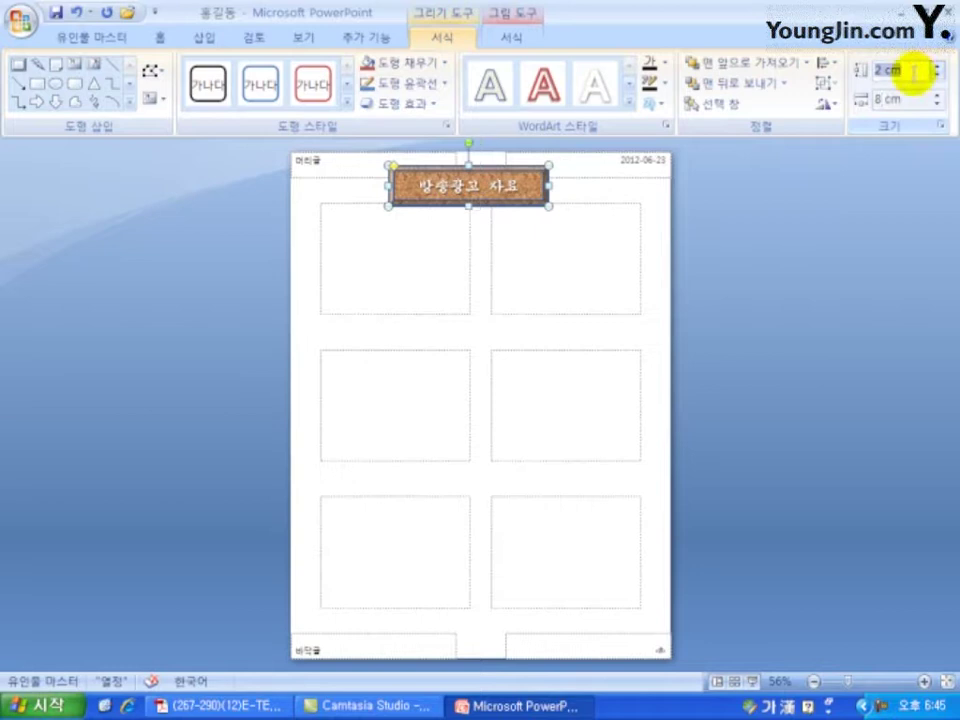
{"action": "type", "text": "1.6"}
{"action": "left_click", "coordinate": [888, 99]}
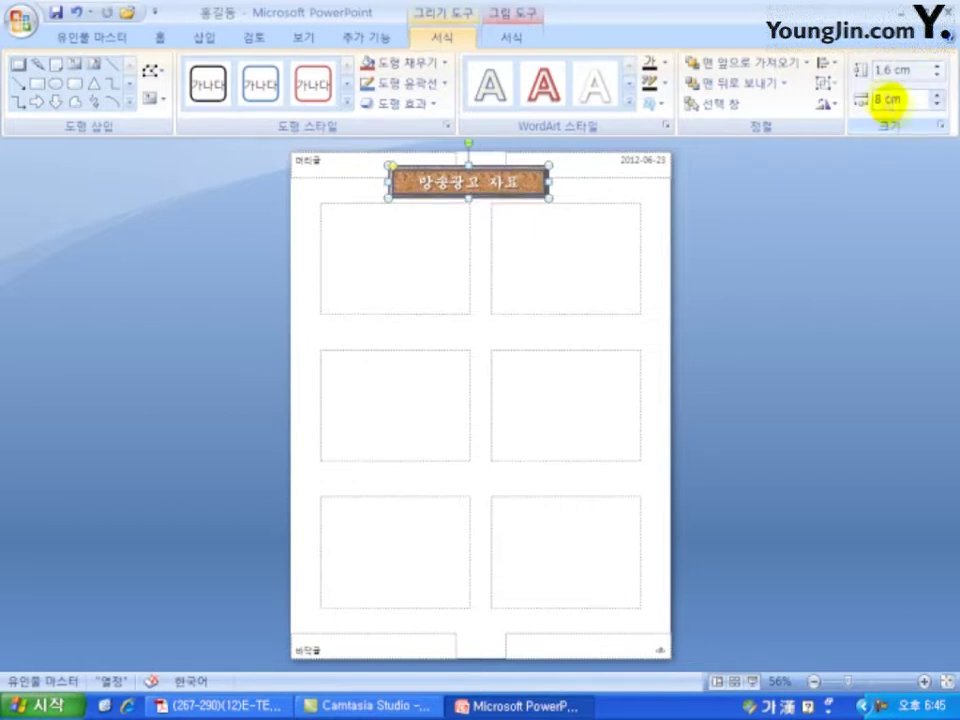
- Nudge the bevel shape right and slightly down to centre it above the slide placeholders, and deselect it
{"action": "key", "text": "Right"}
{"action": "key", "text": "Right"}
{"action": "key", "text": "Right"}
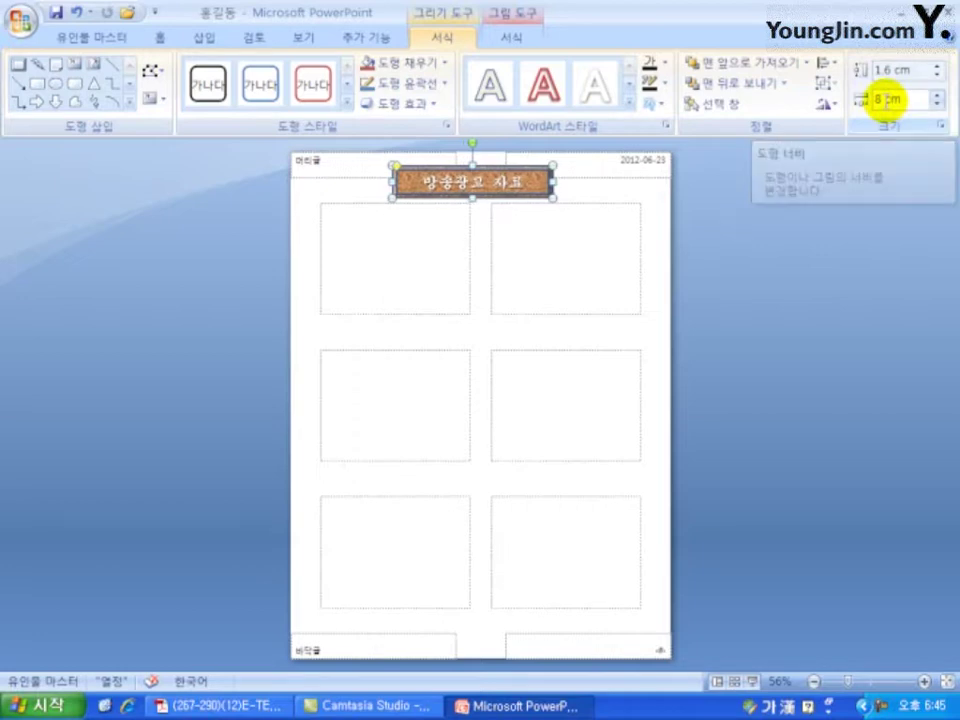
{"action": "key", "text": "Down"}
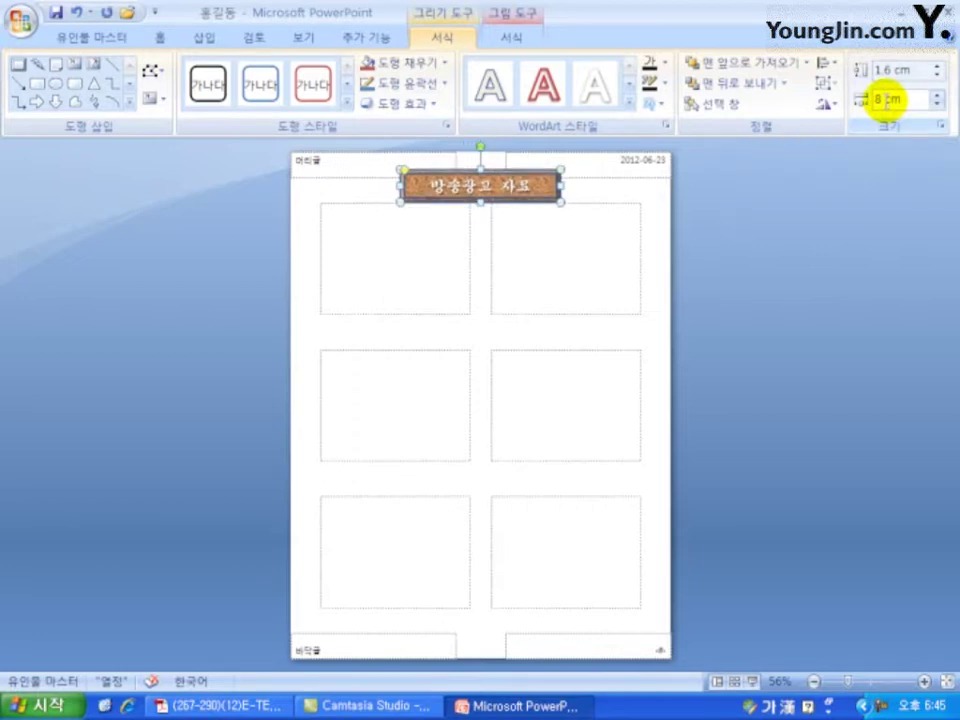
{"action": "left_click", "coordinate": [635, 190]}
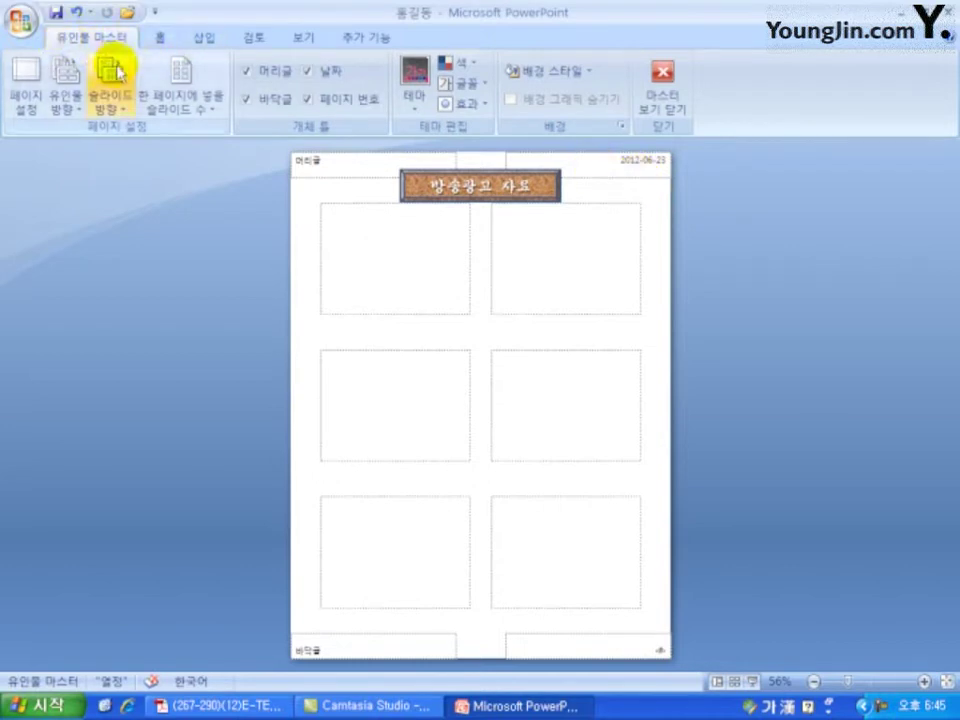
- Close the handout master and switch the presentation from the notes page to normal view
{"action": "left_click", "coordinate": [665, 110]}
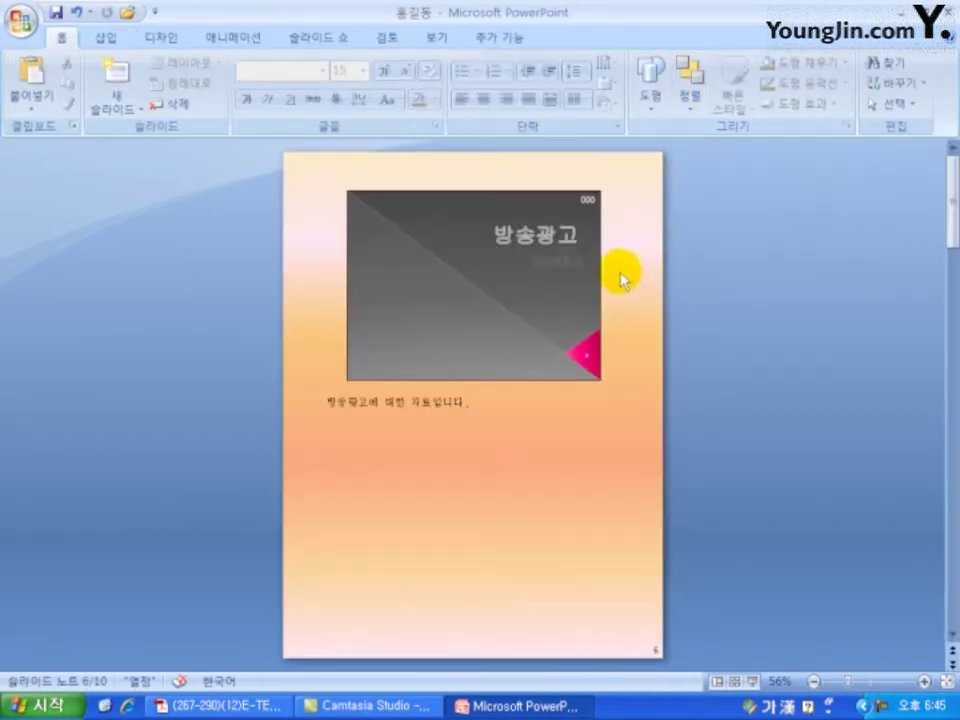
{"action": "left_click", "coordinate": [437, 40]}
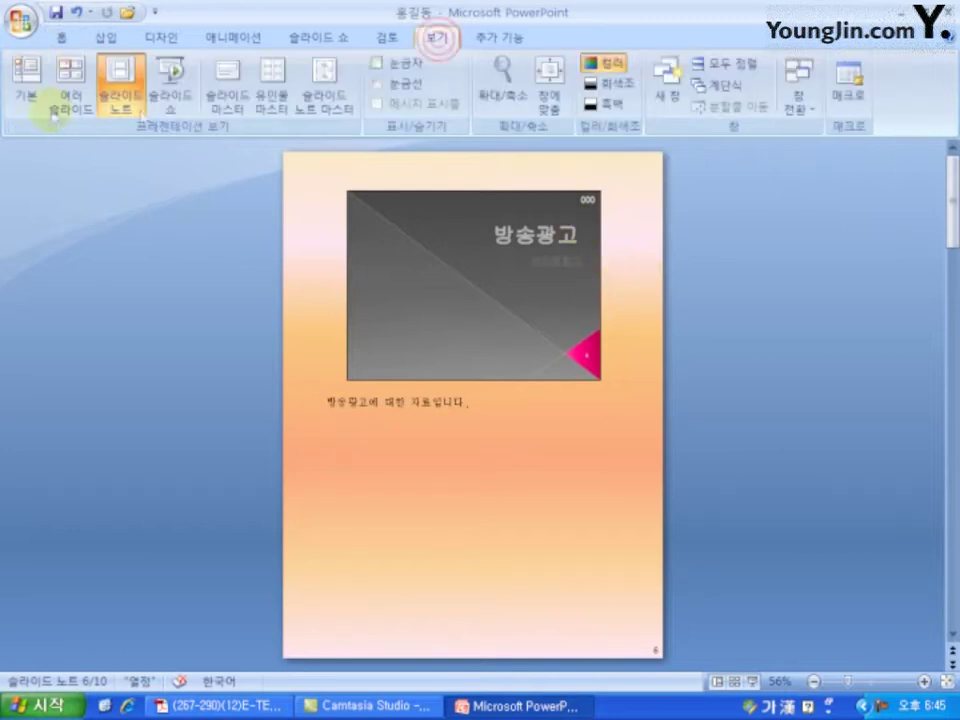
{"action": "left_click", "coordinate": [25, 80]}
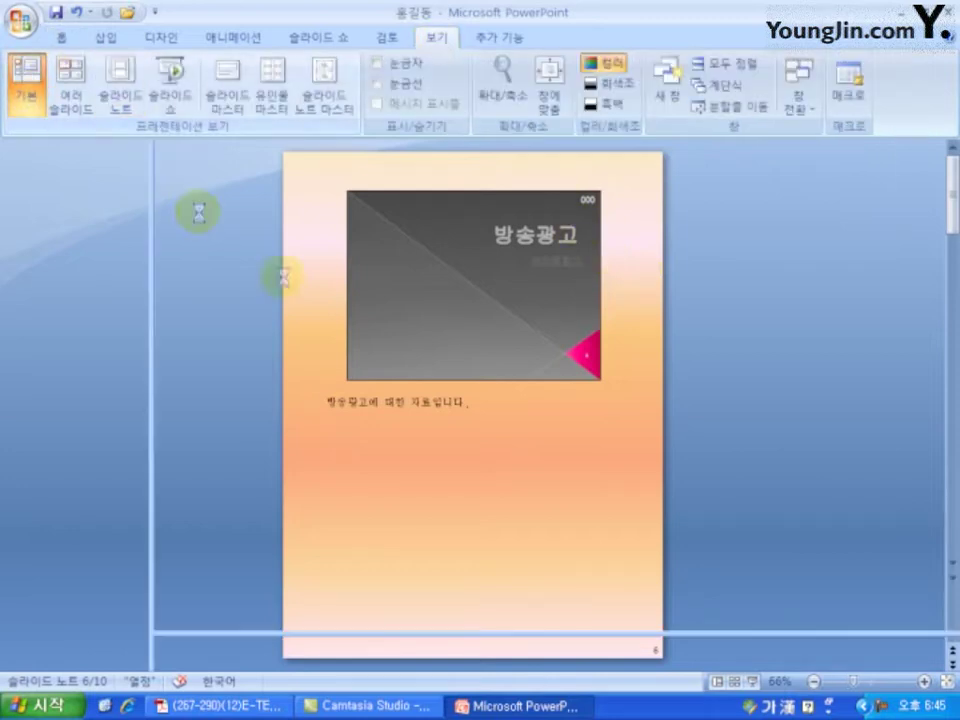